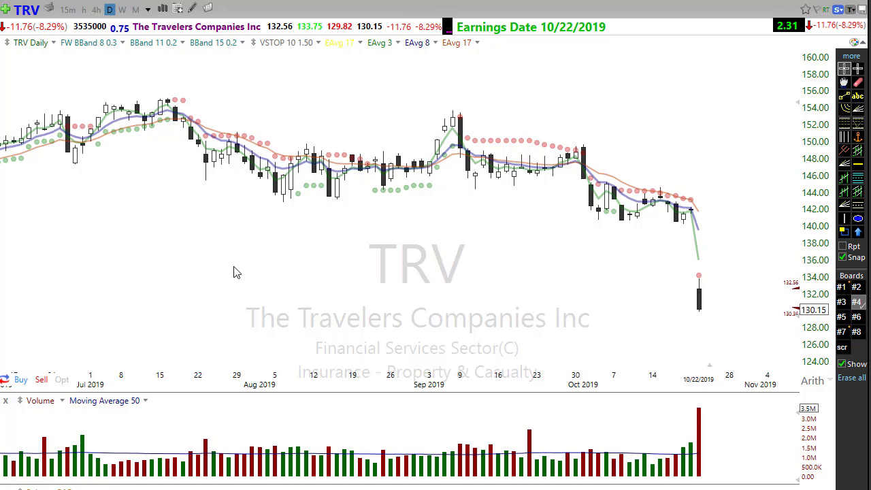
Step: Hide the Volatility Stop 10 1.50 dots on the daily TRV chart by reducing their plot opacity to the minimum
right_click(283, 49)
click(318, 57)
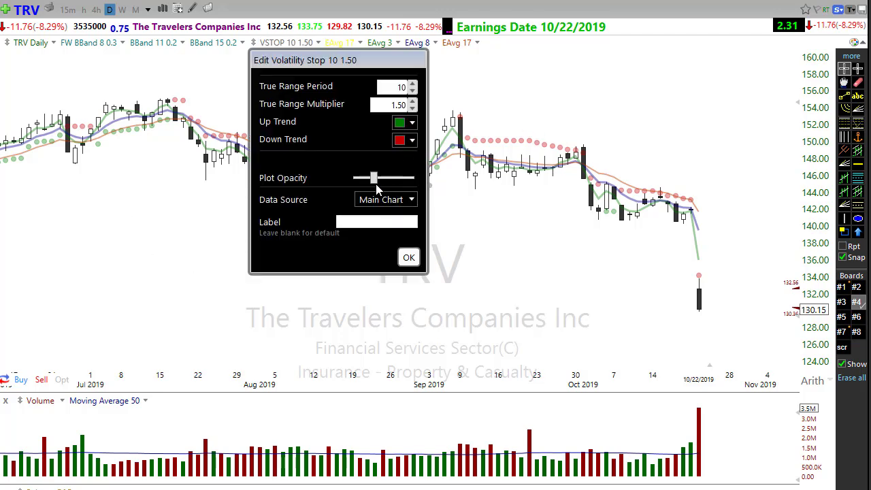
drag(377, 178, 353, 178)
click(406, 257)
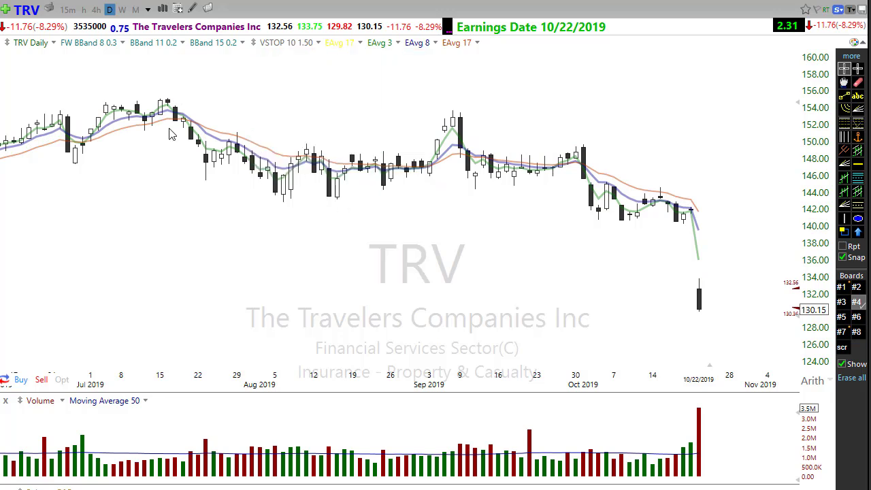
Step: Hide the price candlesticks by lowering the price plot's opacity to the minimum in the chart properties
right_click(25, 43)
click(56, 54)
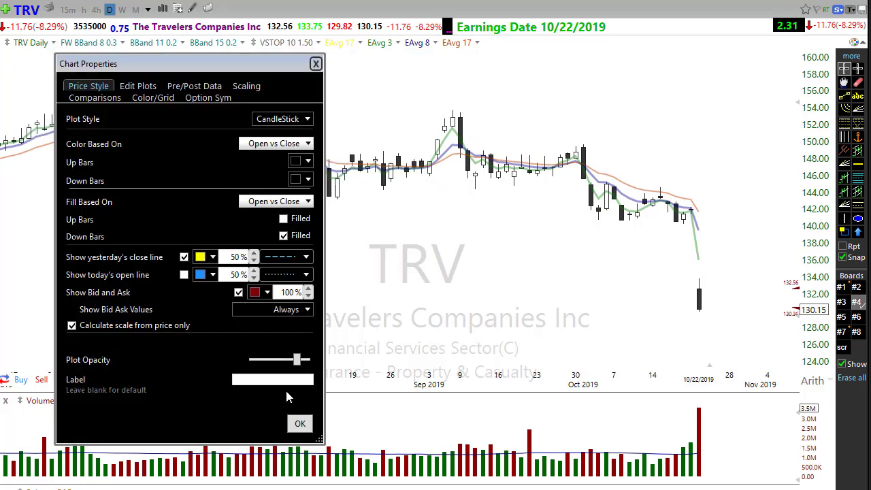
drag(300, 360, 249, 359)
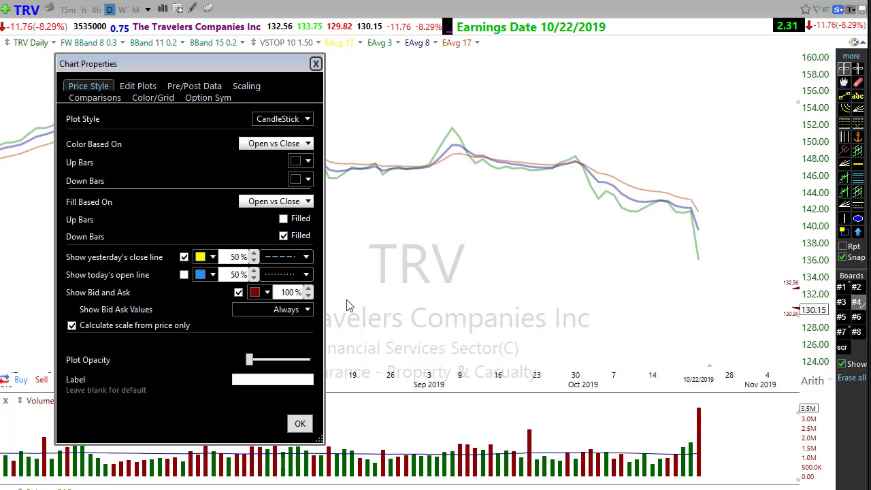
click(299, 423)
Step: Hide the orange 17-period exponential moving average by lowering its plot opacity to the minimum
right_click(458, 43)
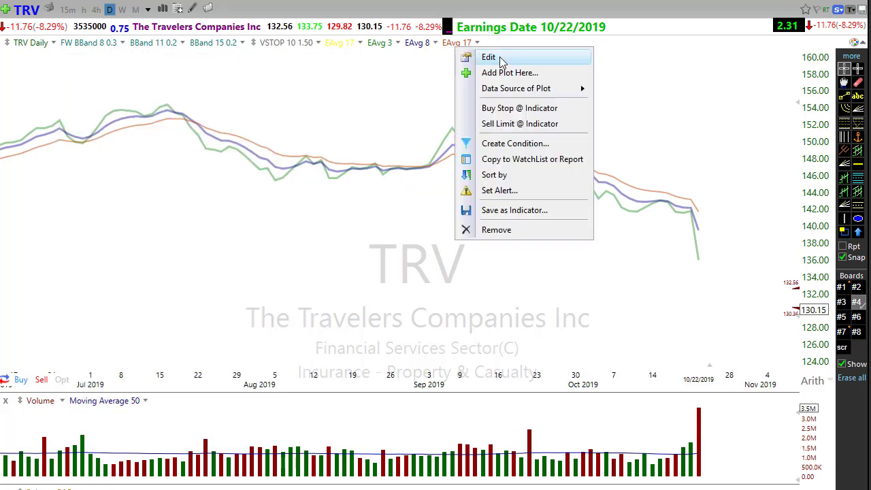
click(502, 60)
drag(556, 250, 485, 262)
click(583, 330)
Step: Switch the TRV chart to the weekly timeframe for viewing the 3- and 8-period averages
scroll(278, 297, down, 2)
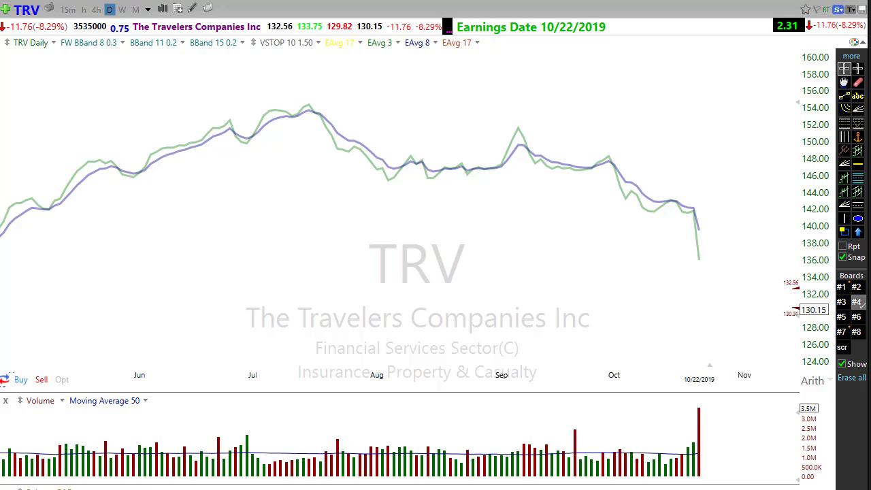
click(122, 9)
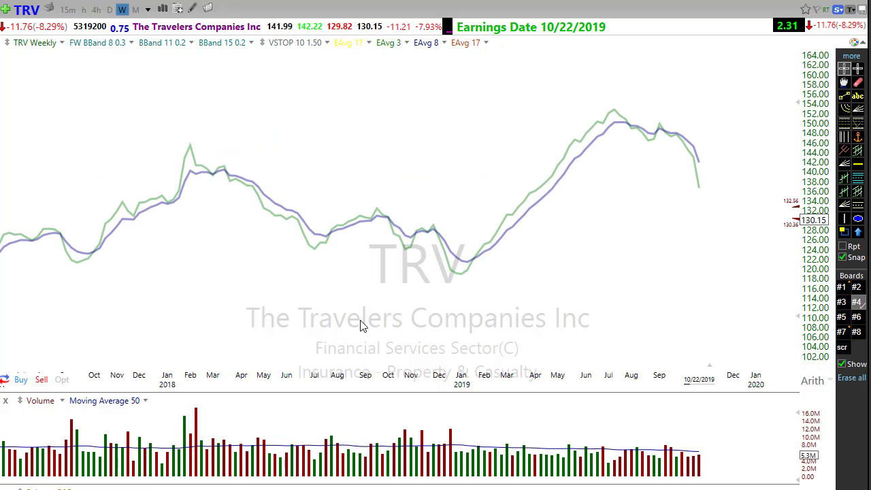
scroll(611, 237, up, 4)
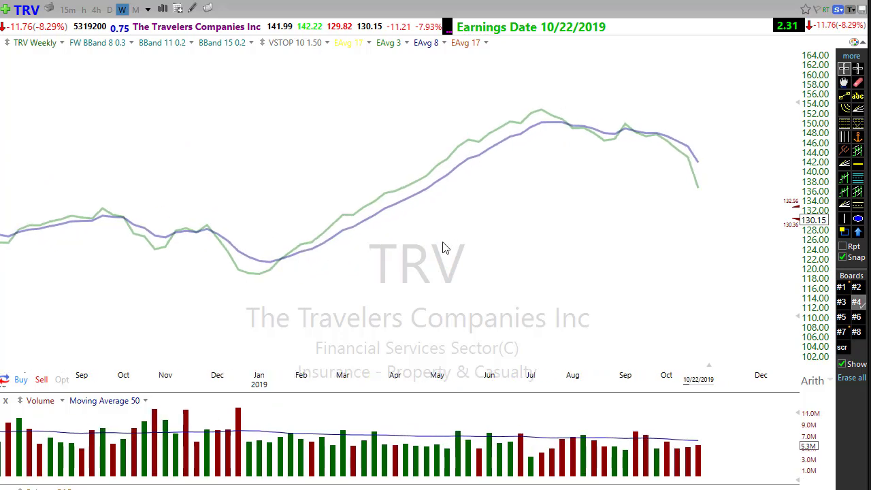
scroll(337, 326, up, 1)
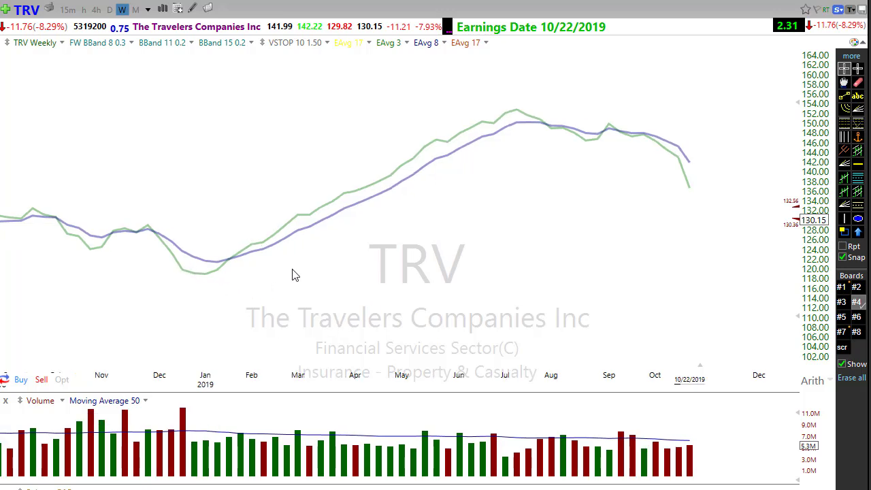
scroll(238, 287, up, 1)
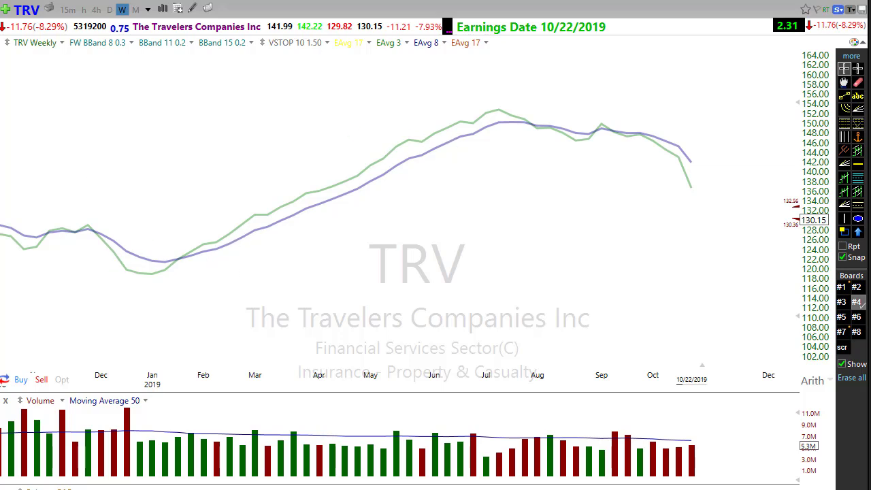
Step: Advance the watchlist past Roku to Dollar General and delete the magenta trendline from its weekly chart
key(space)
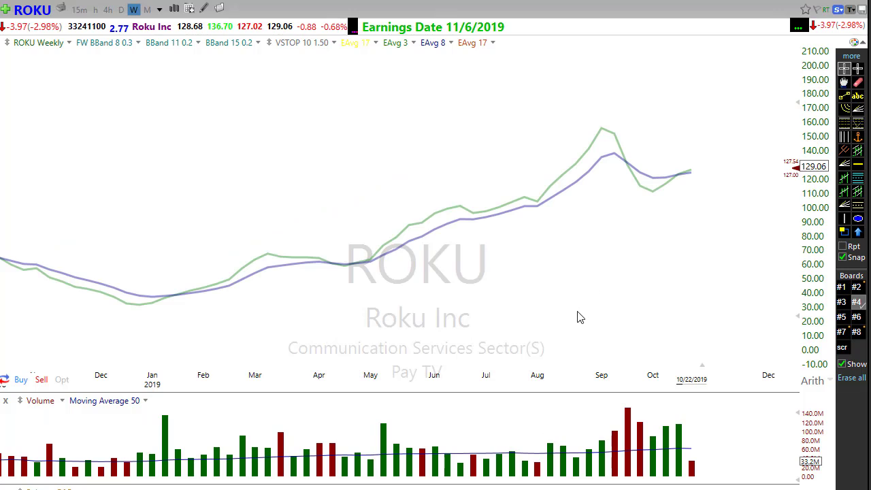
scroll(496, 202, up, 2)
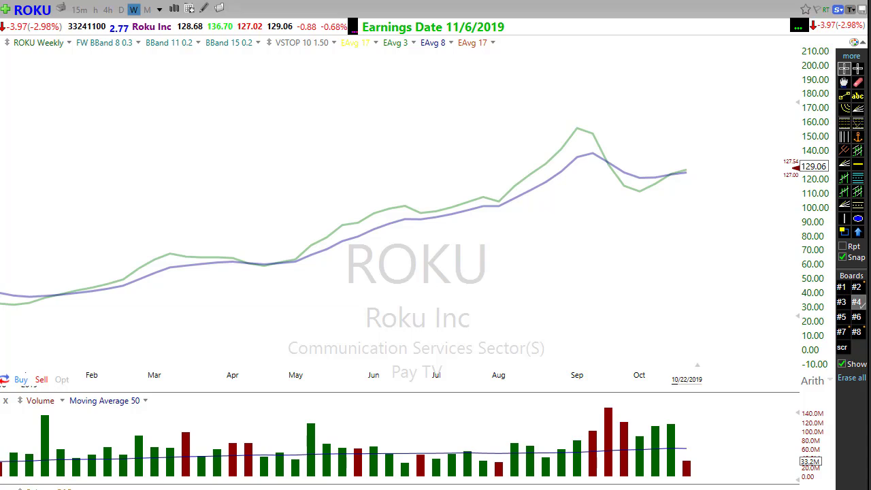
key(space)
scroll(633, 311, up, 2)
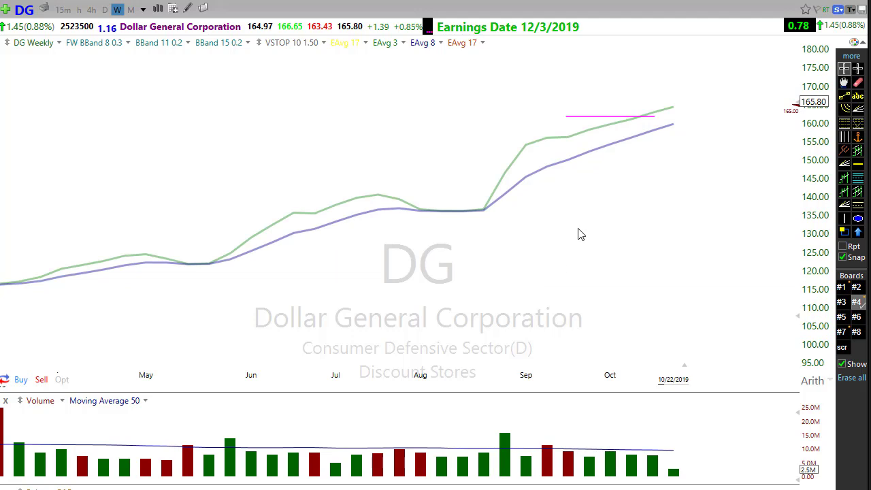
right_click(597, 120)
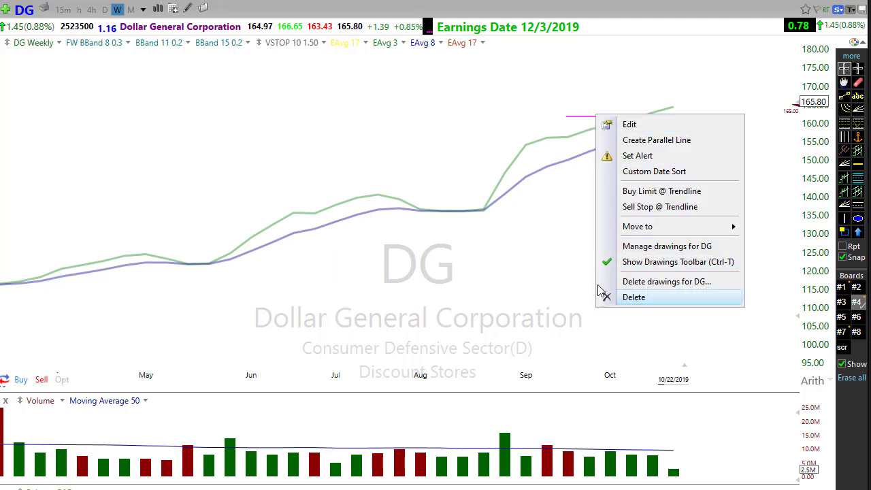
click(629, 299)
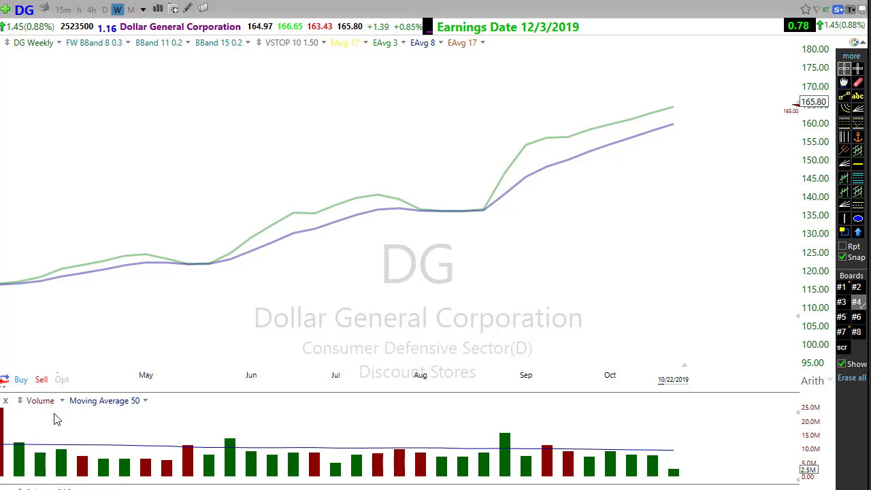
Step: Advance to the AT&T and DocuSign weekly charts and examine their 3- and 8-period averages
key(space)
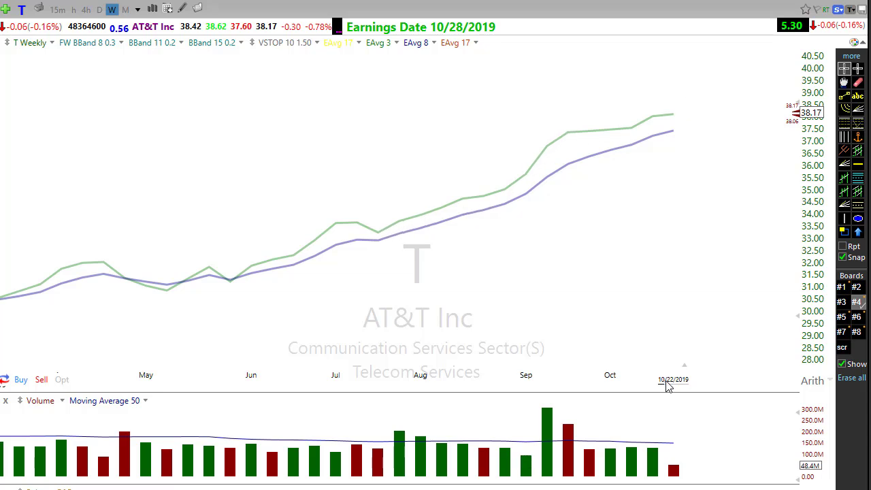
scroll(265, 476, down, 3)
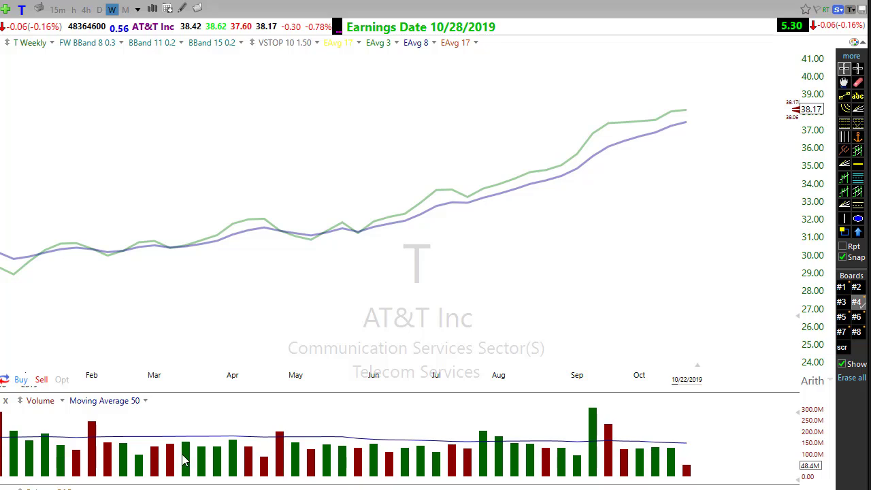
scroll(180, 427, up, 1)
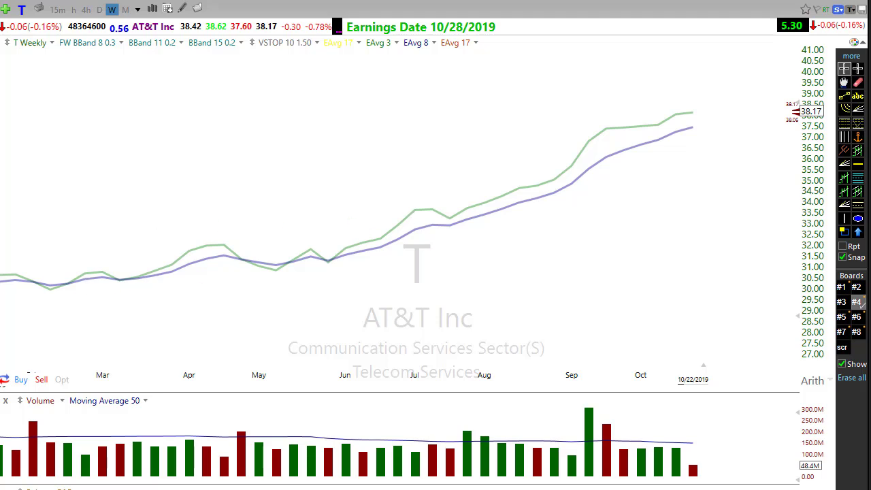
key(space)
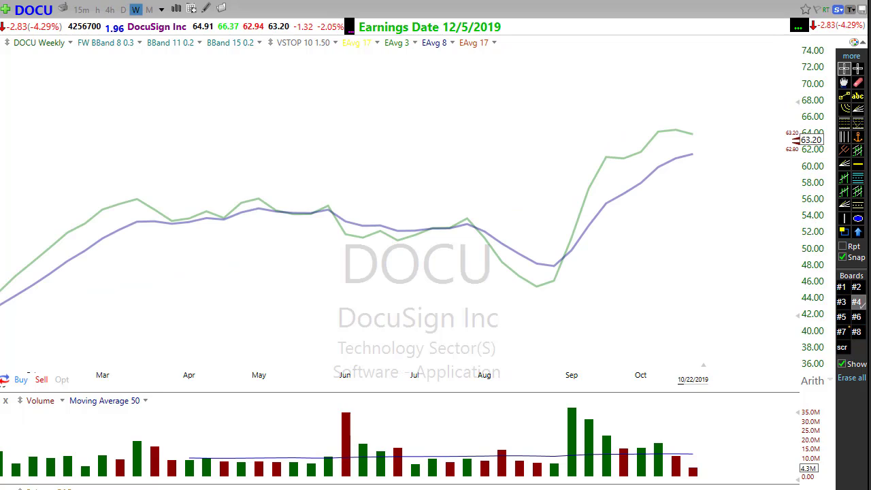
Step: Bring up the Costco weekly chart and delete its purple horizontal lines at 295.00, 185.02 and 191.42
key(space)
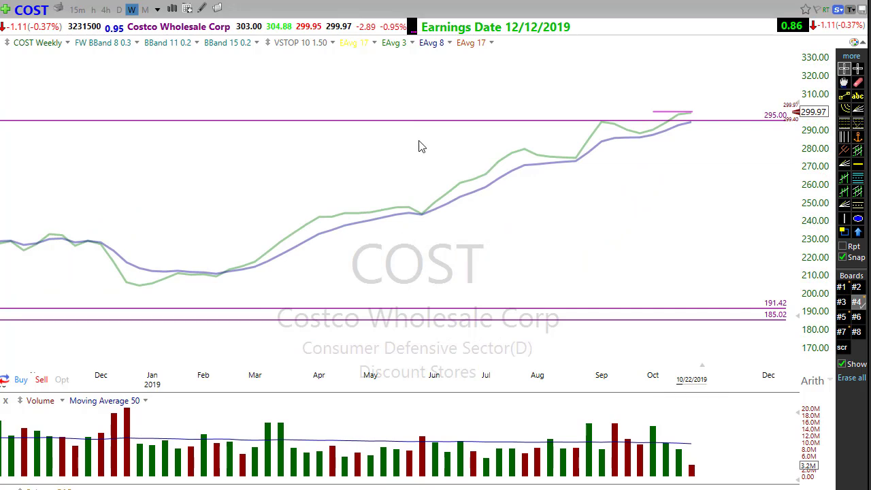
right_click(521, 122)
click(554, 255)
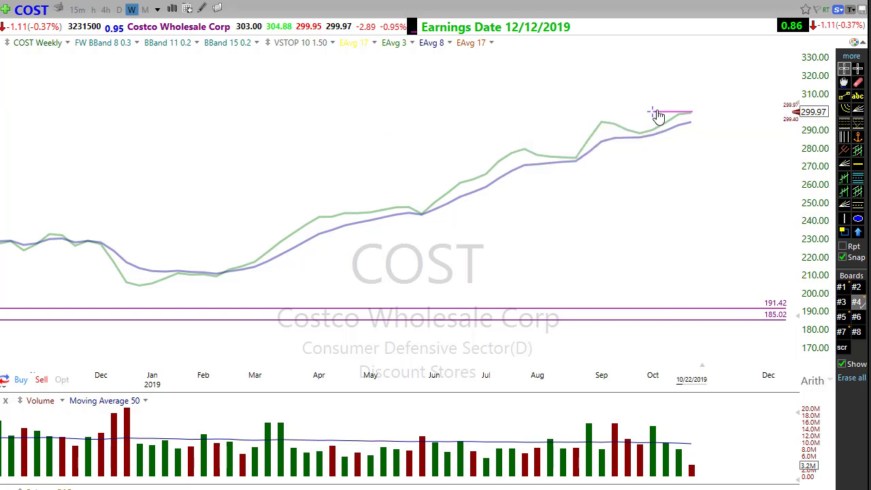
right_click(392, 325)
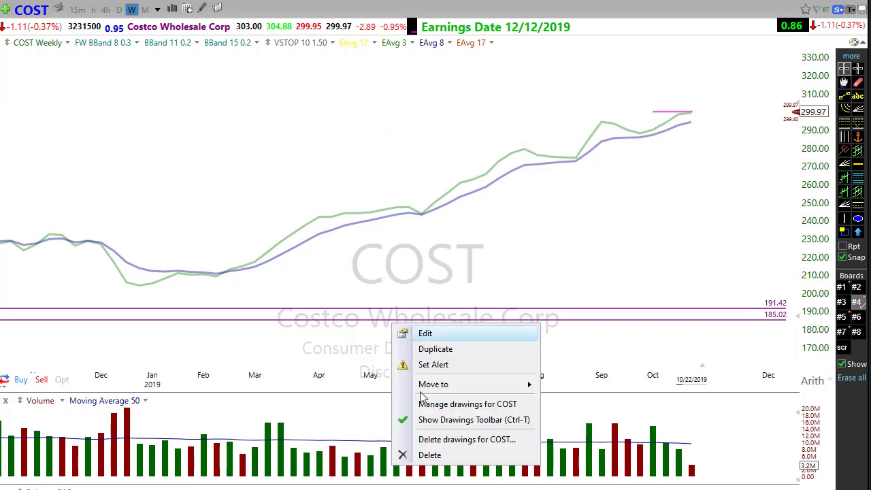
click(424, 455)
right_click(413, 316)
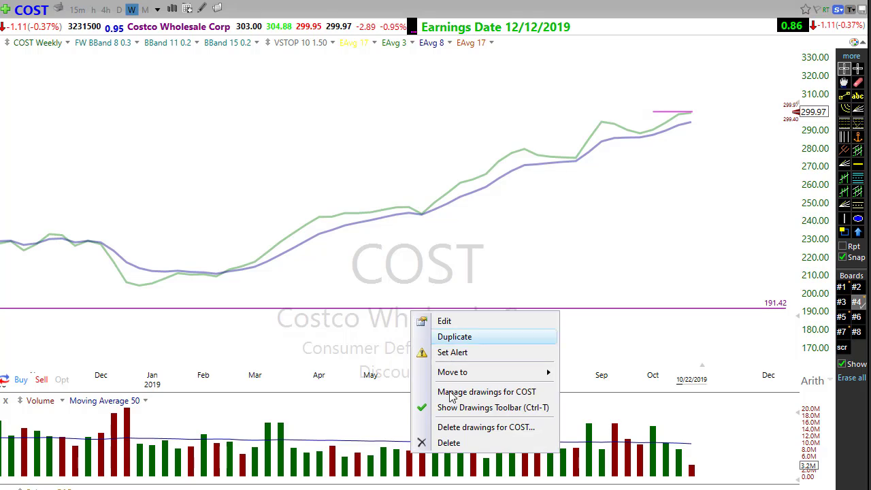
click(446, 442)
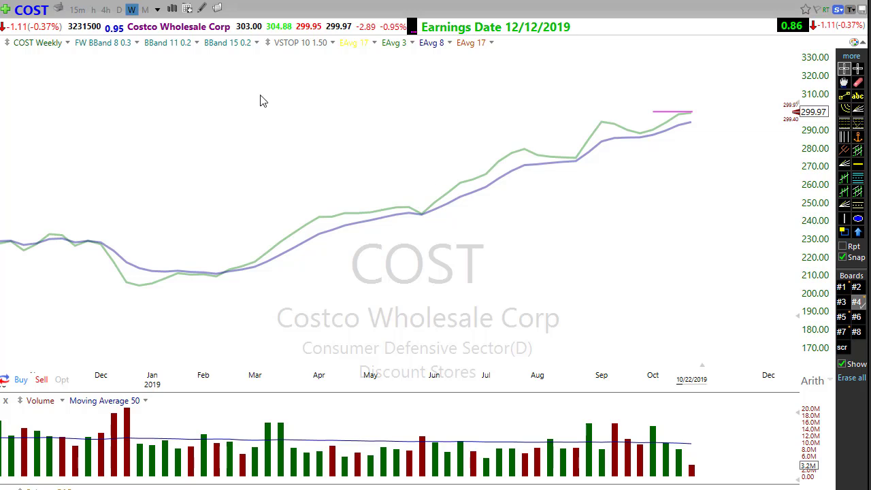
Step: Show the orange 17-period exponential moving average on the Costco chart again by raising its plot opacity
click(476, 43)
click(485, 55)
drag(544, 250, 583, 255)
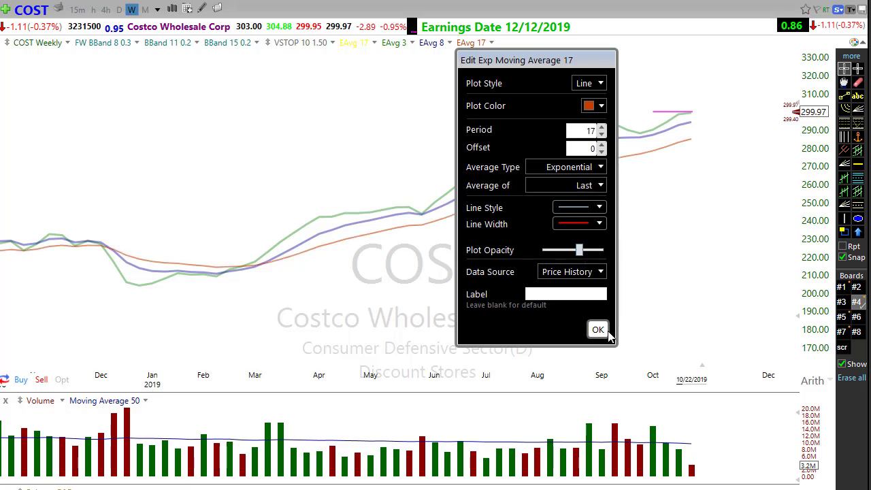
click(599, 331)
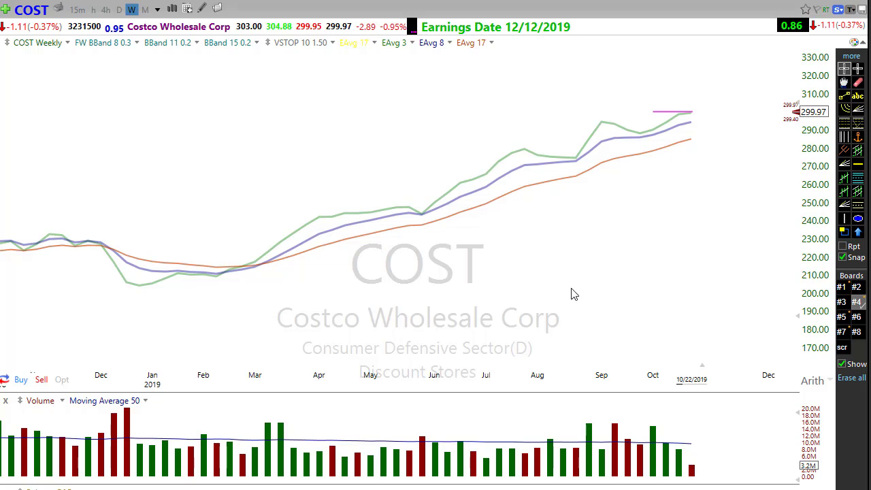
Step: Mark the moving average pullbacks near April 2018 and December 2018 with magenta arrows, and erase the arrows
scroll(559, 242, down, 2)
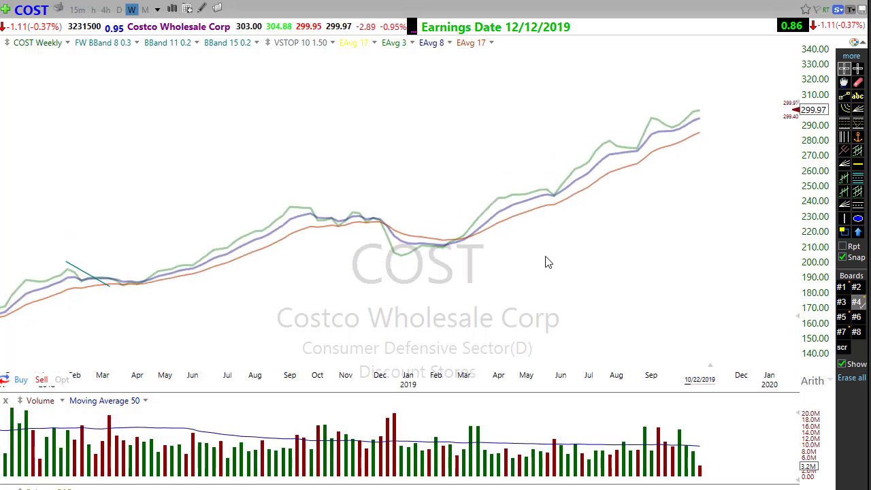
scroll(181, 360, down, 1)
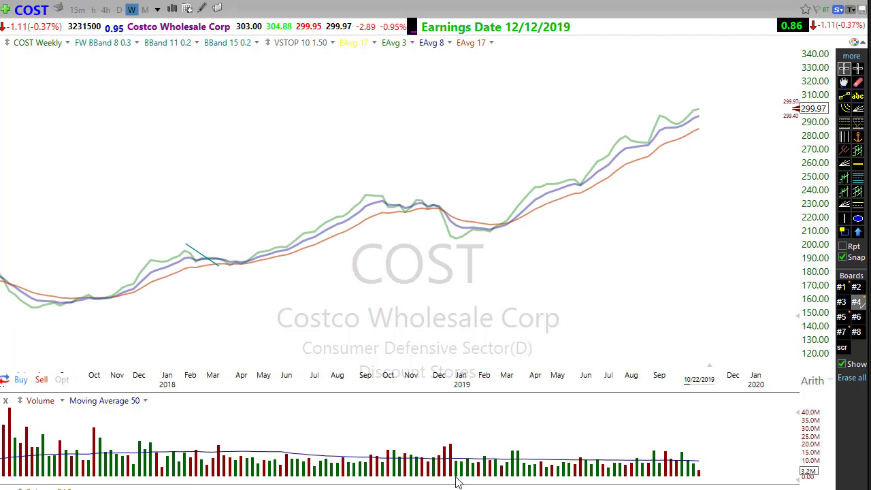
click(252, 259)
mouse_move(460, 175)
mouse_down()
mouse_move(446, 207)
mouse_move(476, 244)
mouse_up()
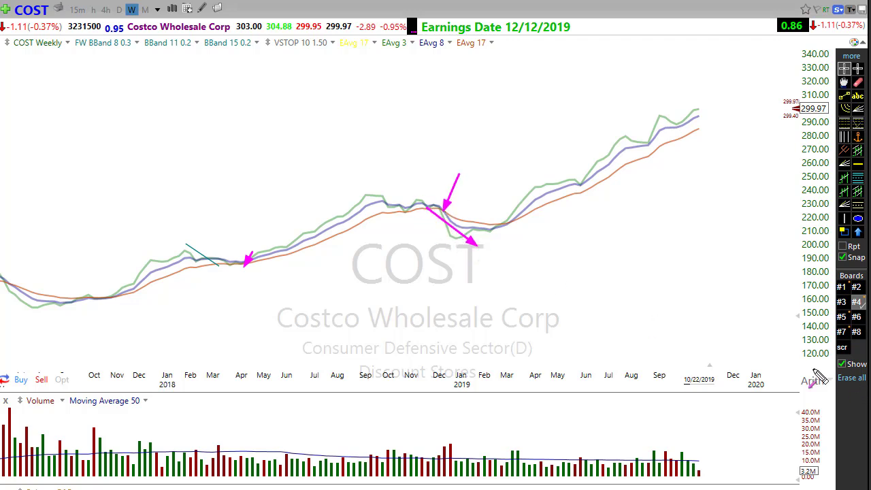
key(Delete)
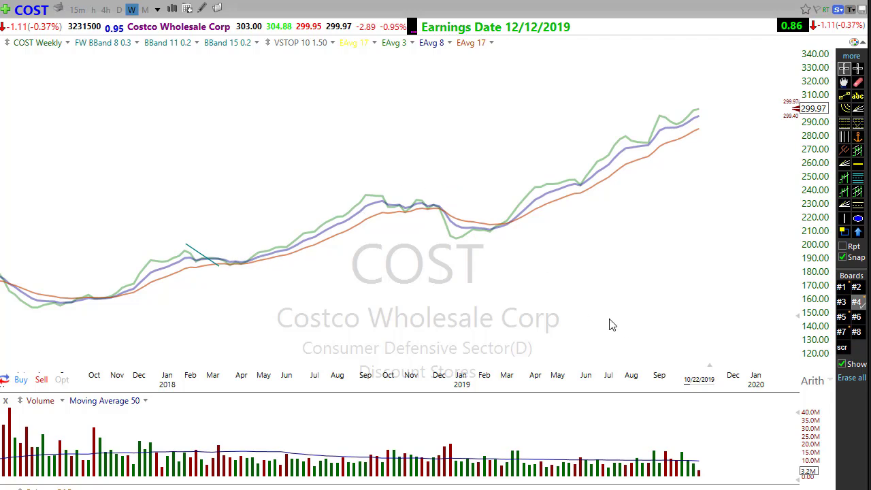
Step: Show the Costco price candlesticks again by raising the price plot's opacity in the chart properties
scroll(470, 306, up, 3)
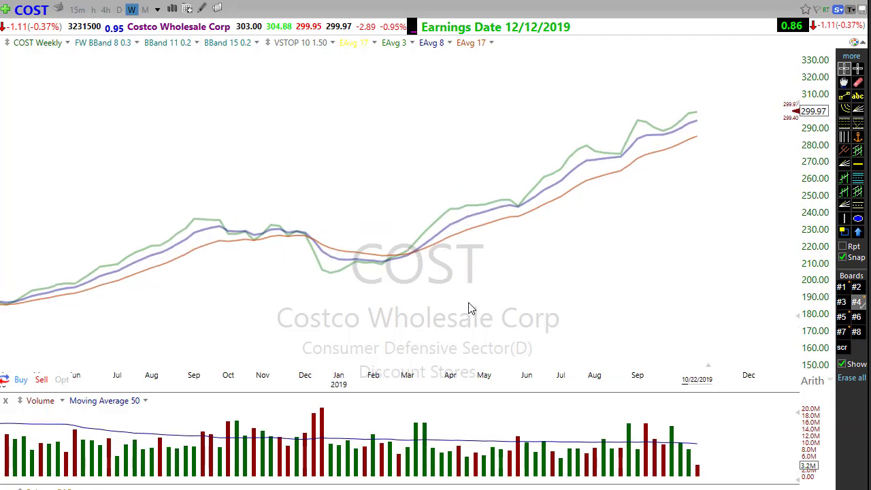
scroll(468, 306, up, 1)
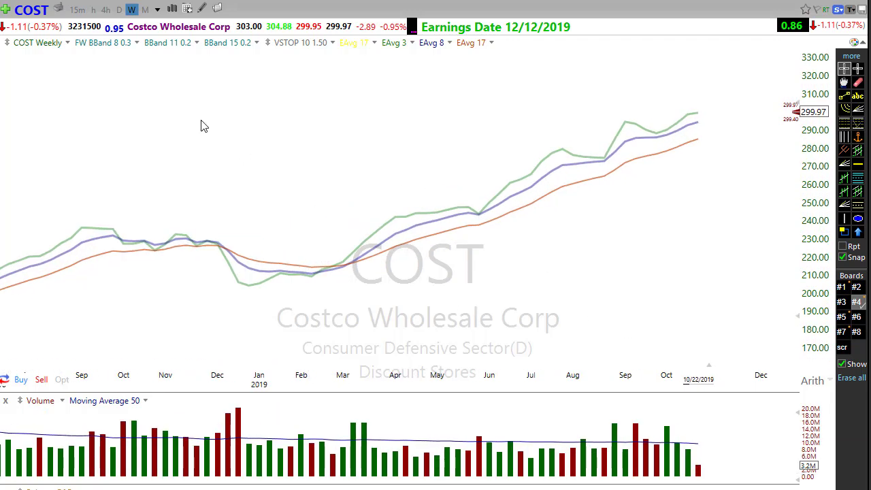
click(30, 43)
click(64, 50)
drag(258, 362, 297, 362)
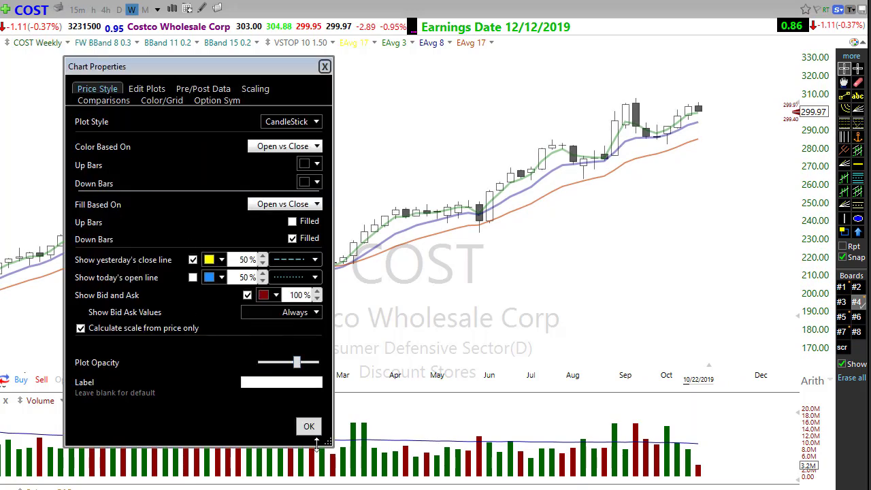
click(308, 426)
scroll(467, 306, down, 2)
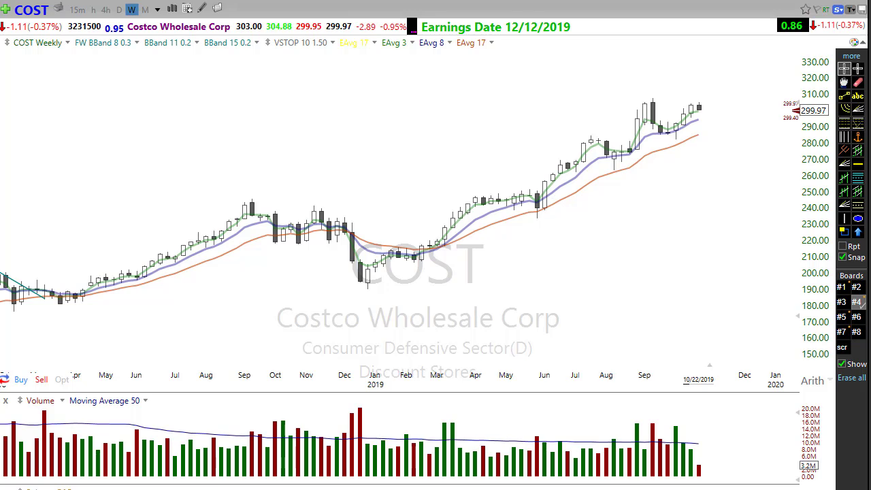
scroll(449, 340, down, 2)
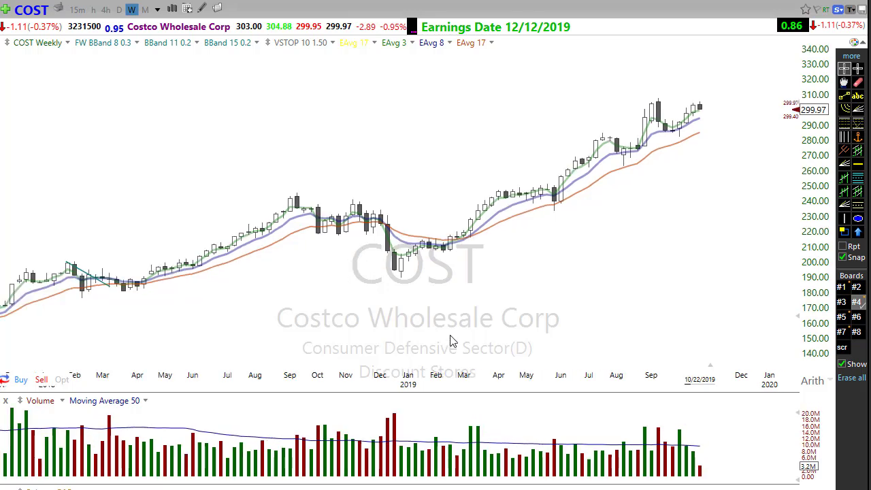
Step: Illustrate an uptrend above the candles with a rising magenta arrow and a green zigzag along it, and erase both drawings
mouse_move(81, 206)
mouse_down()
mouse_move(291, 144)
mouse_move(388, 101)
mouse_up()
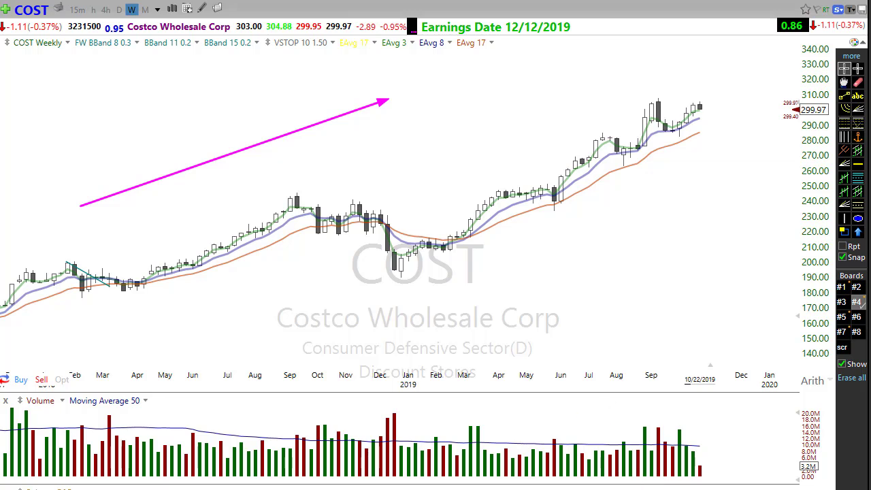
mouse_move(85, 202)
mouse_down()
mouse_move(133, 169)
mouse_move(152, 185)
mouse_up()
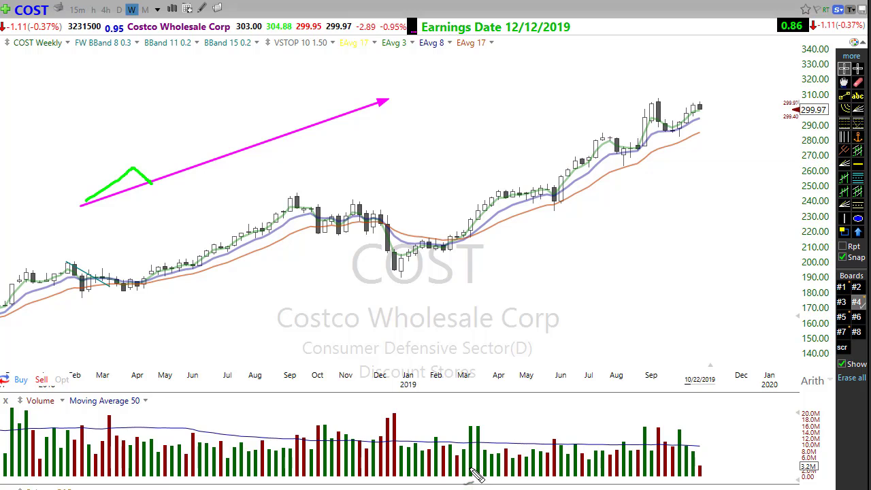
drag(151, 183, 160, 174)
mouse_move(161, 176)
mouse_down()
mouse_move(203, 151)
mouse_move(243, 151)
mouse_move(252, 138)
mouse_up()
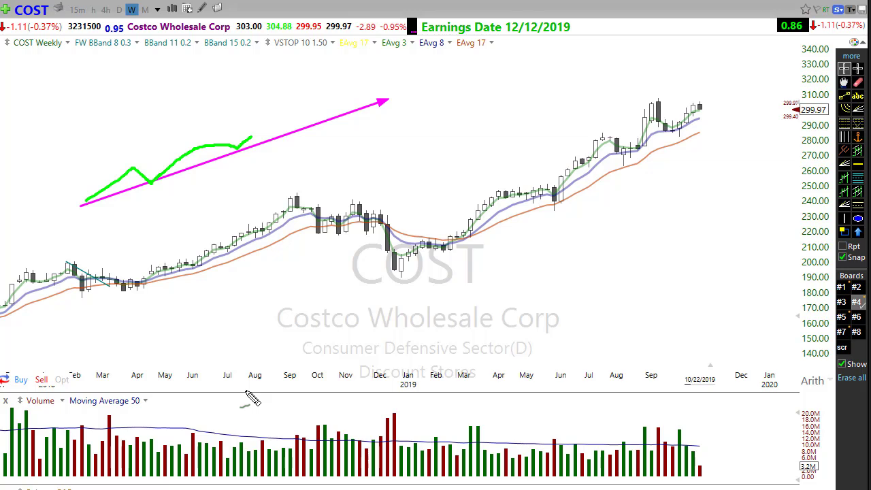
key(Delete)
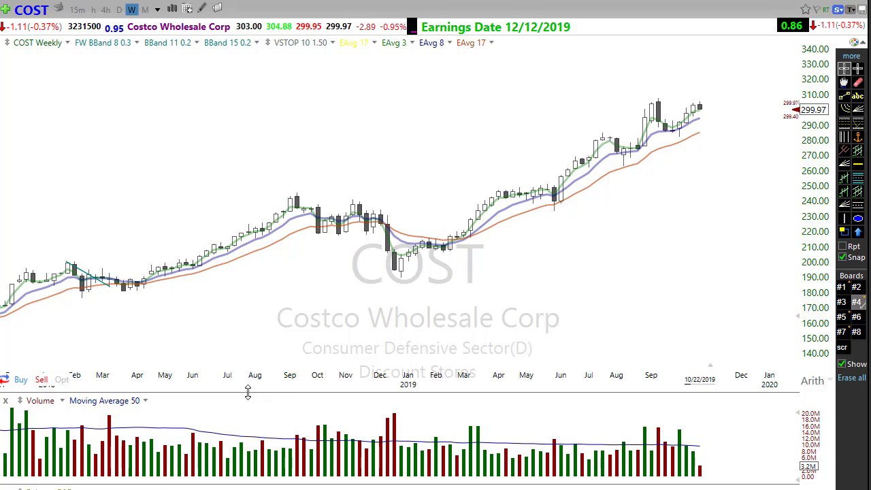
Step: View the Costco chart on the three-day timeframe, and switch it back to weekly
scroll(276, 295, up, 1)
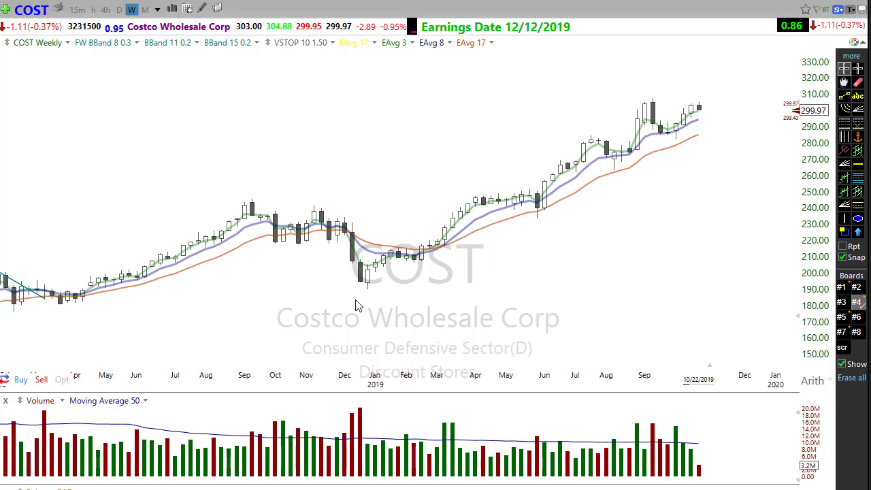
scroll(355, 305, down, 2)
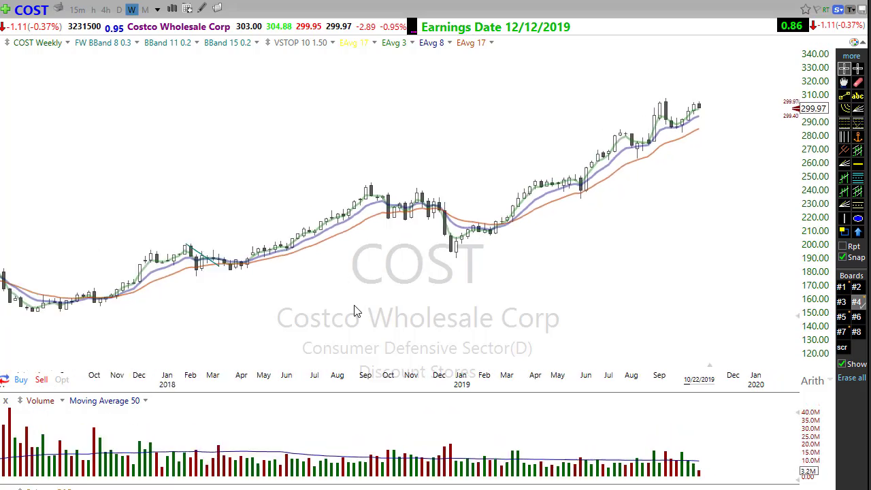
scroll(250, 319, down, 1)
scroll(339, 291, up, 2)
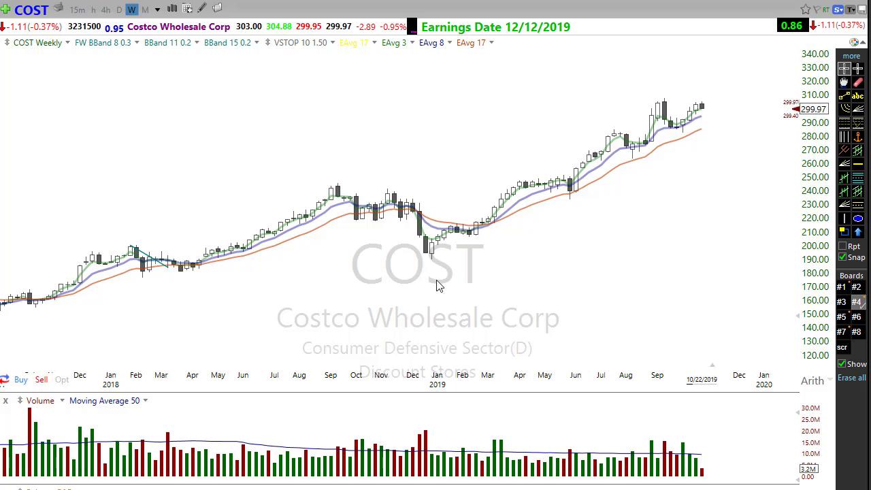
text(3d)
key(Return)
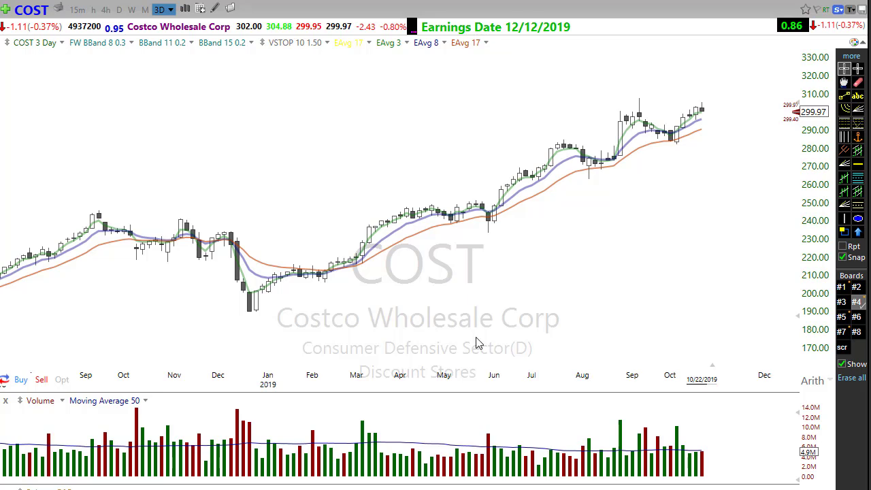
scroll(400, 337, down, 3)
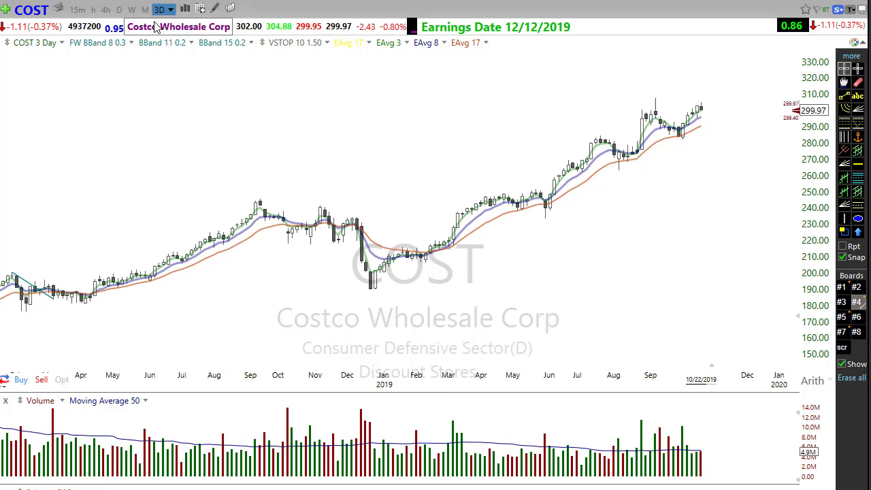
click(131, 9)
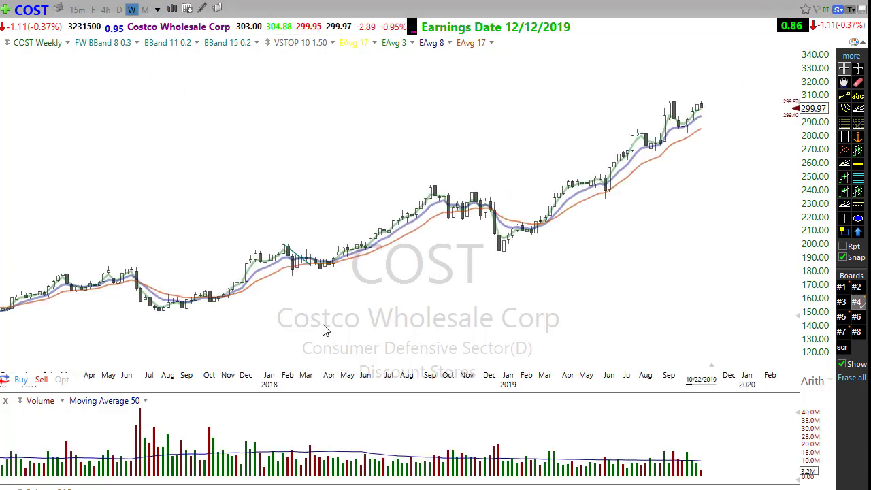
scroll(316, 320, up, 2)
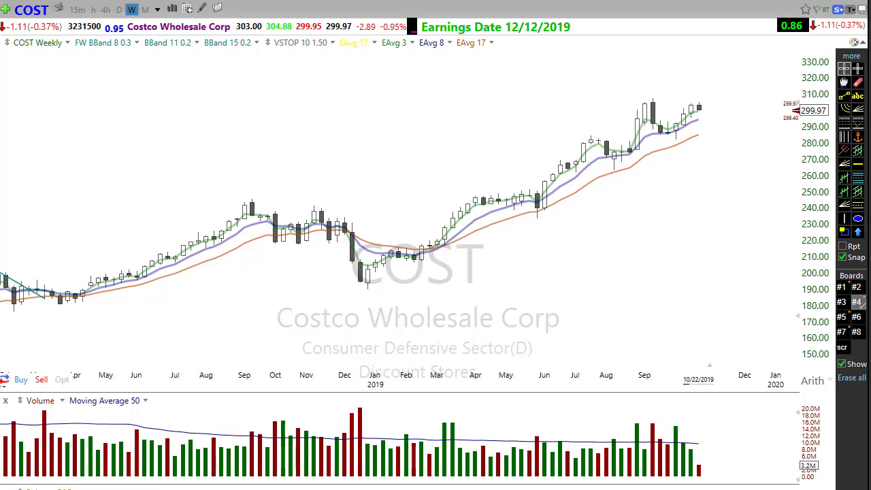
Step: Mark the April to July 2018 price level with a magenta arrow at about 200, and erase the markings
drag(91, 275, 174, 275)
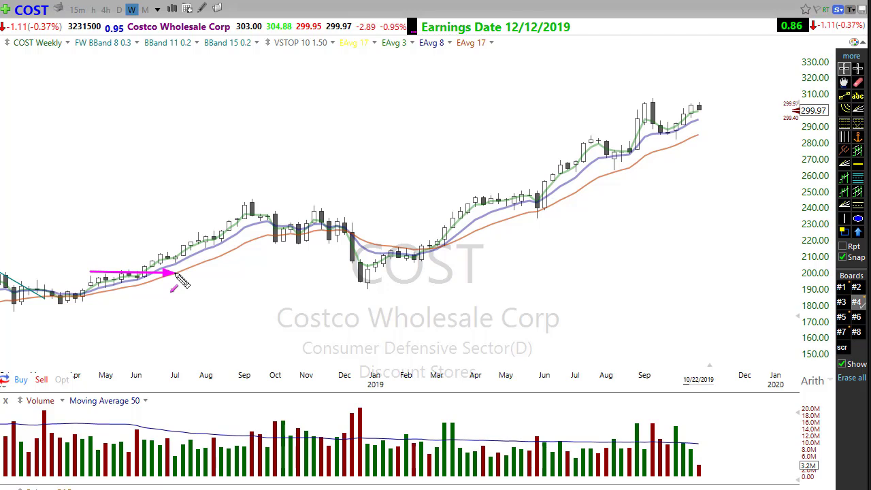
key(Escape)
drag(91, 278, 175, 279)
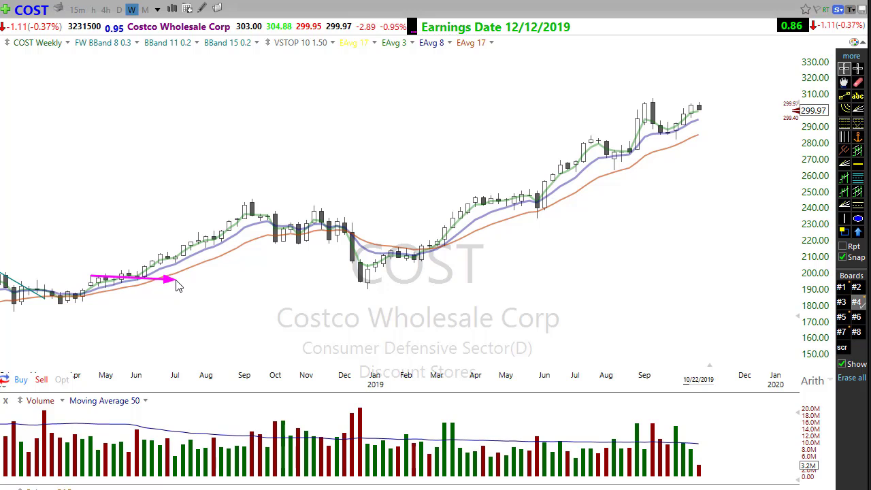
drag(150, 325, 126, 283)
key(Escape)
Step: Draw a horizontal arrow at about 190 and three arrows pointing at the May to July 2018 pullbacks, and erase them all
drag(87, 290, 192, 289)
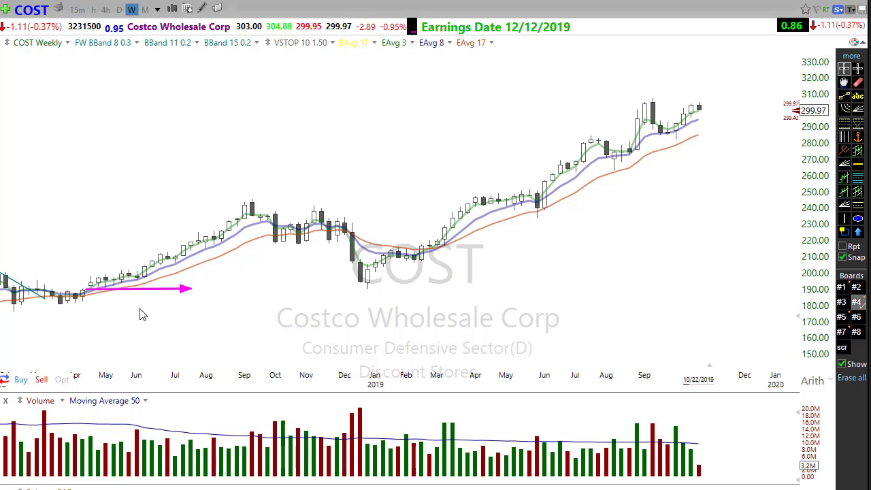
drag(143, 314, 121, 278)
drag(180, 329, 147, 281)
drag(215, 312, 183, 262)
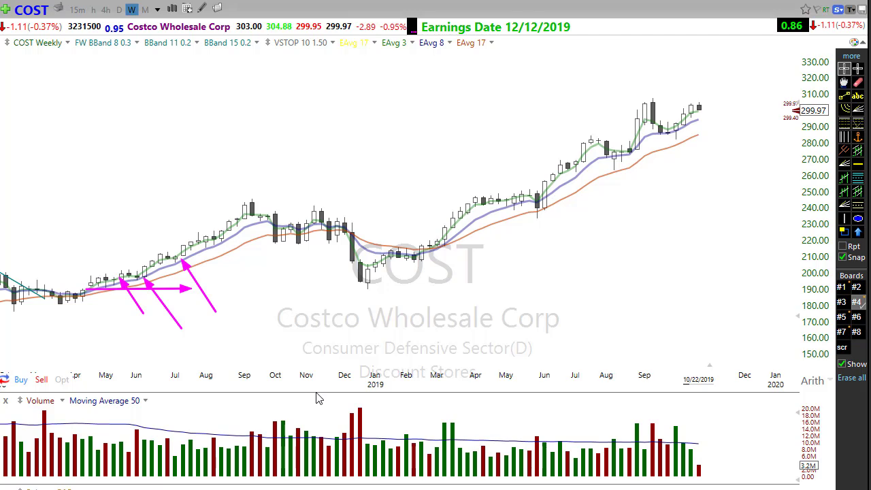
key(Delete)
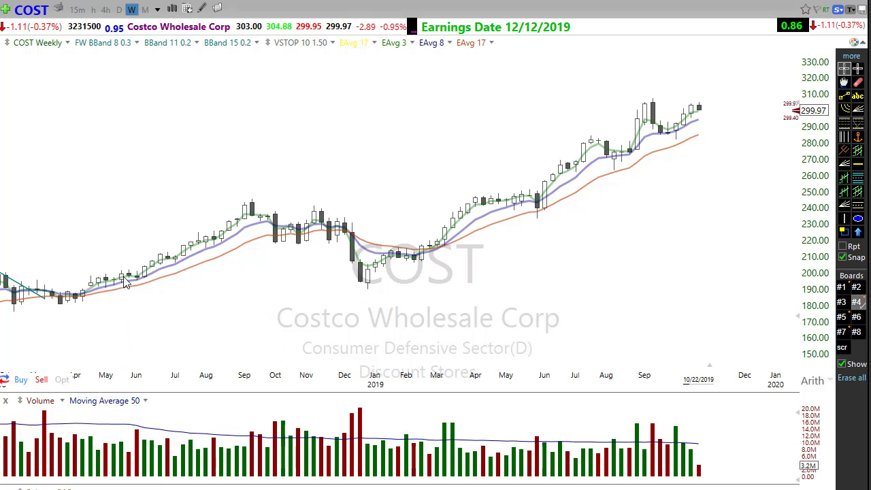
Step: Mark the June and September 2018 candles with upward arrows, extend horizontal arrows from them to the price axis, and erase everything
mouse_move(148, 362)
mouse_down()
mouse_move(145, 275)
mouse_move(175, 274)
mouse_up()
mouse_move(254, 373)
mouse_down()
mouse_move(253, 219)
mouse_move(250, 229)
mouse_up()
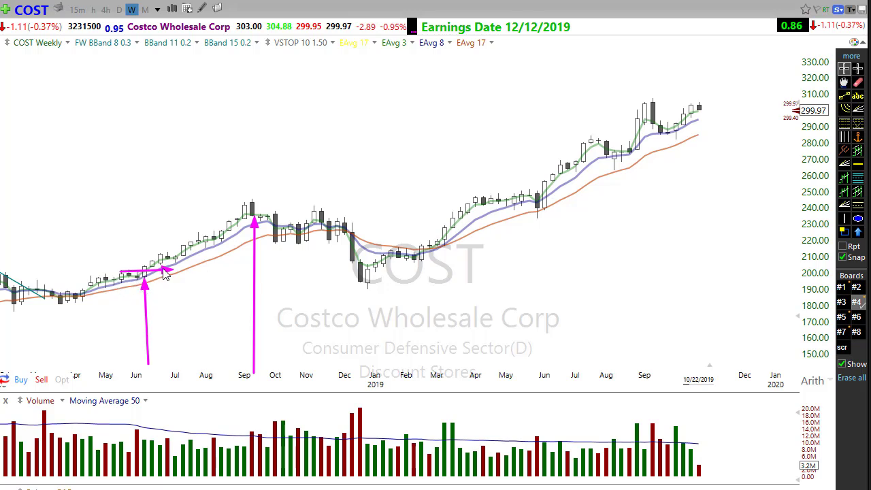
mouse_move(169, 271)
mouse_down()
mouse_move(258, 285)
mouse_move(624, 287)
mouse_move(838, 278)
mouse_move(822, 272)
mouse_up()
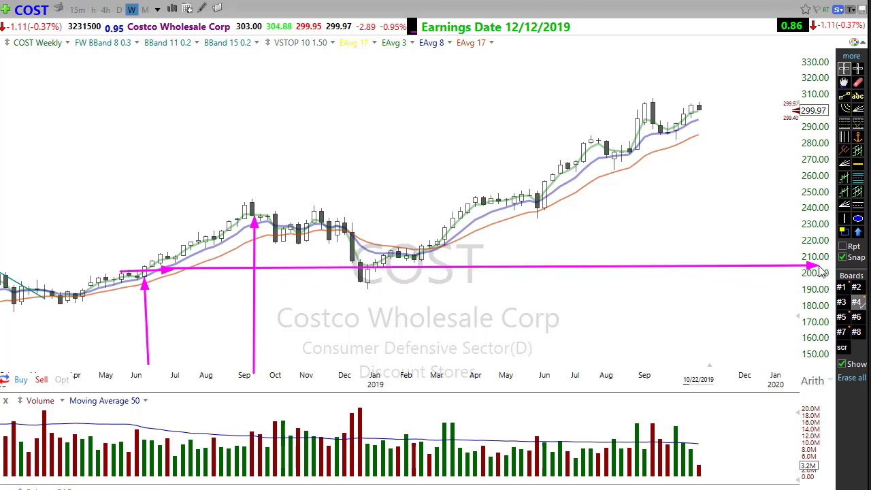
mouse_move(252, 216)
mouse_down()
mouse_move(611, 230)
mouse_move(719, 207)
mouse_move(770, 204)
mouse_move(798, 215)
mouse_up()
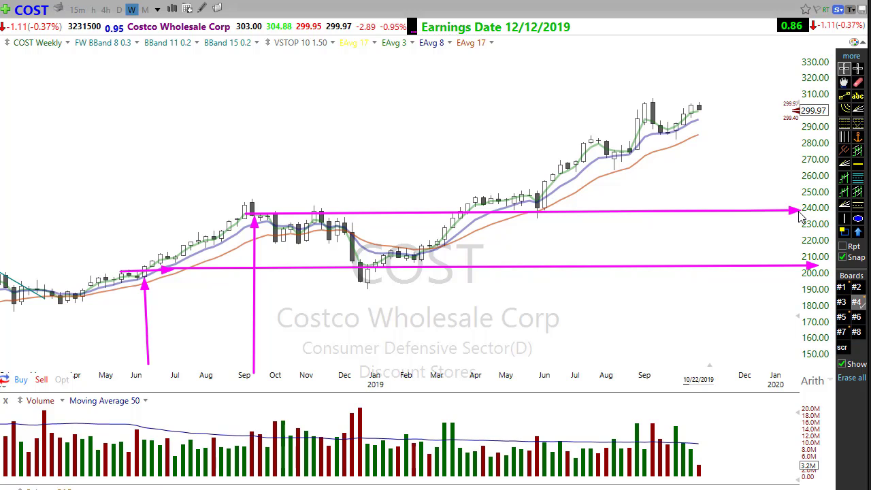
key(Escape)
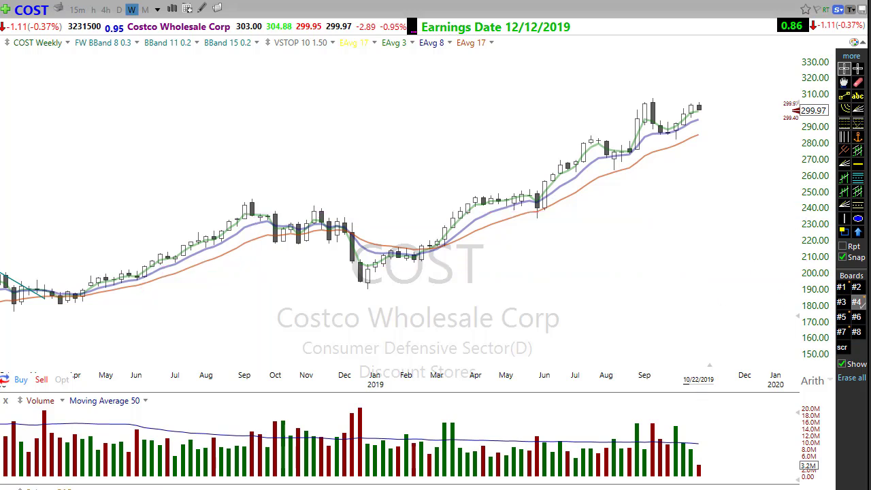
Step: Mark the April 2018 advance and the sideways weeks through May with magenta arrows on the enlarged weekly chart, and erase them
scroll(408, 204, up, 5)
scroll(408, 204, up, 3)
scroll(408, 205, down, 6)
scroll(545, 406, up, 2)
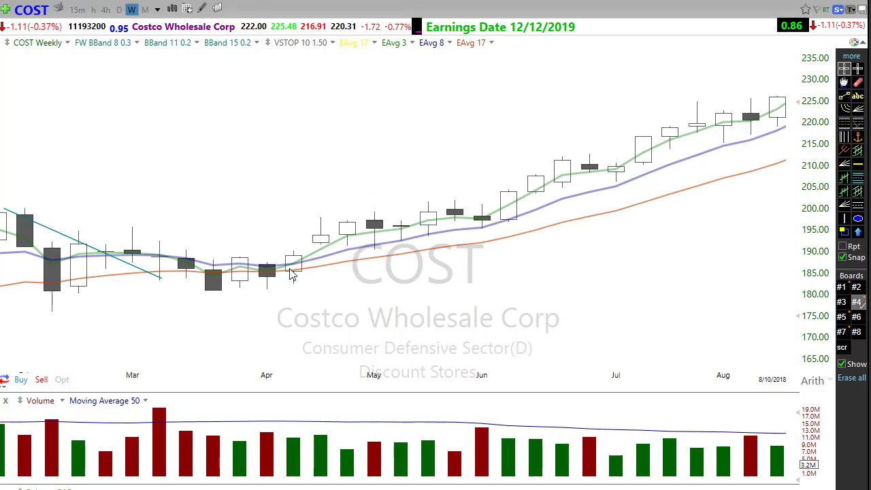
mouse_move(292, 259)
mouse_down()
mouse_move(327, 226)
mouse_move(447, 238)
mouse_up()
drag(508, 295, 443, 233)
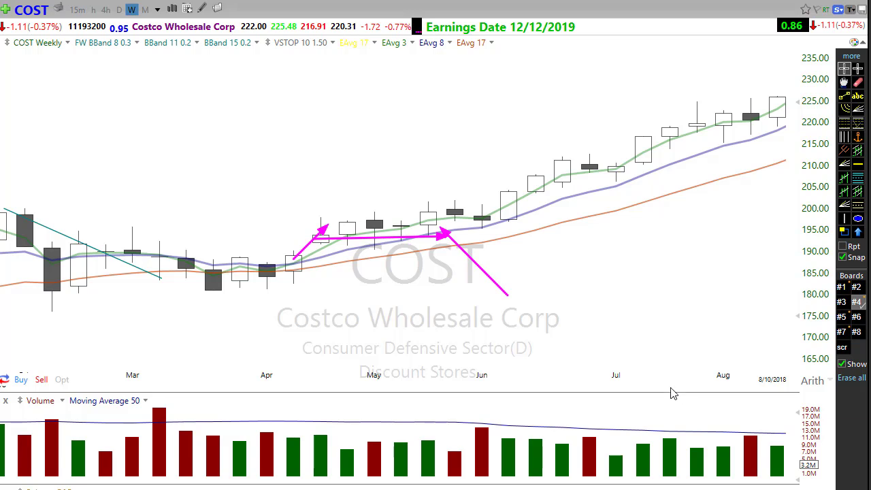
key(Escape)
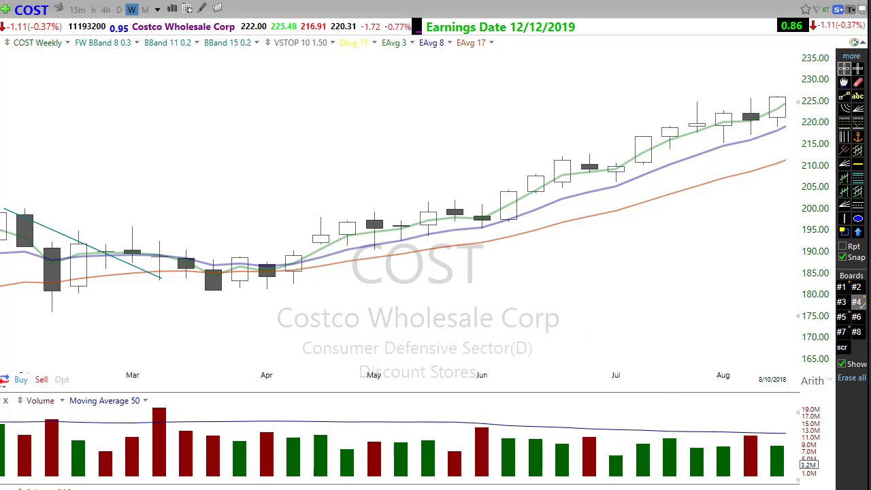
Step: Box the mid-April to May 2018 weekly candles with a green rectangle, and delete the rectangle
click(845, 231)
drag(321, 218, 434, 252)
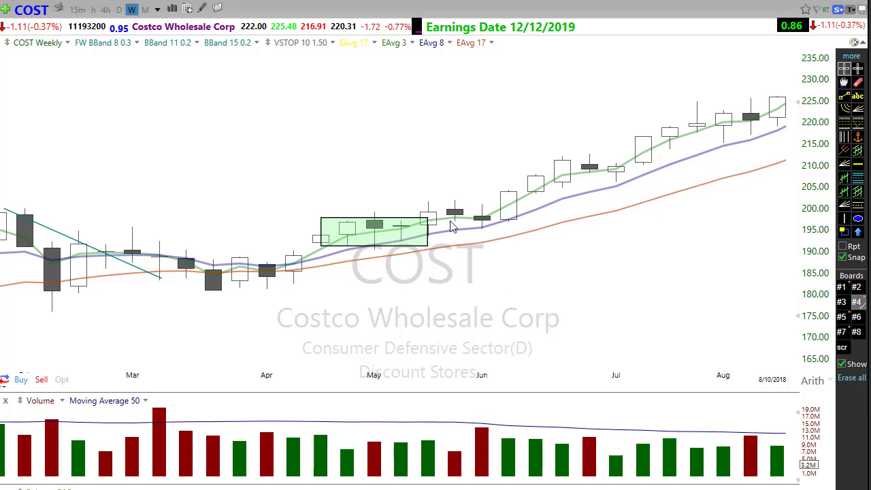
drag(436, 205, 485, 228)
right_click(387, 236)
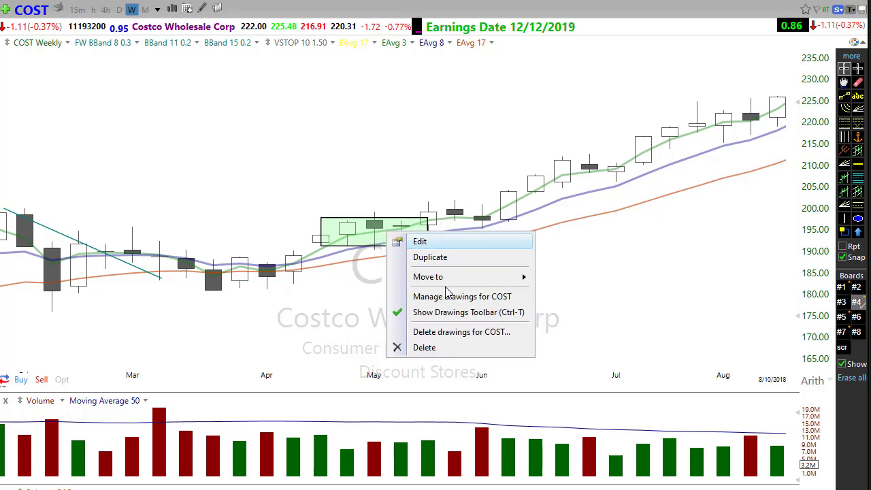
click(428, 349)
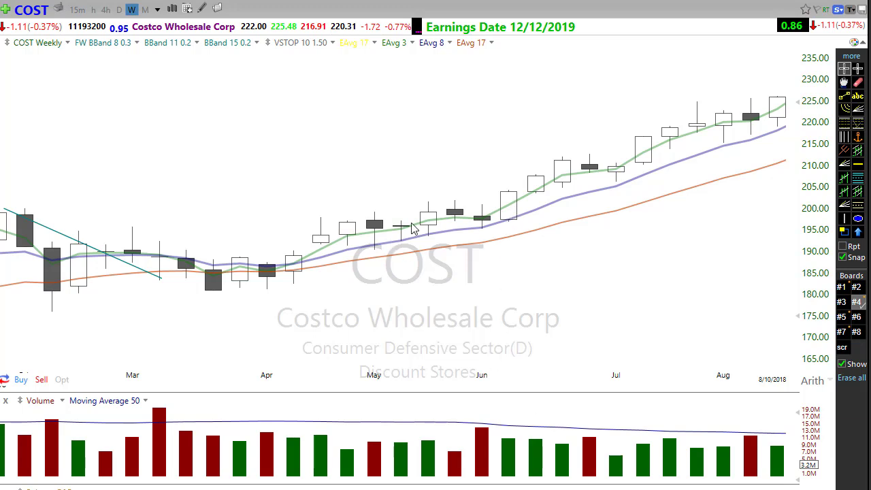
Step: Switch the Costco chart from the weekly to the three-day timeframe
drag(430, 203, 560, 205)
text(3d)
key(Return)
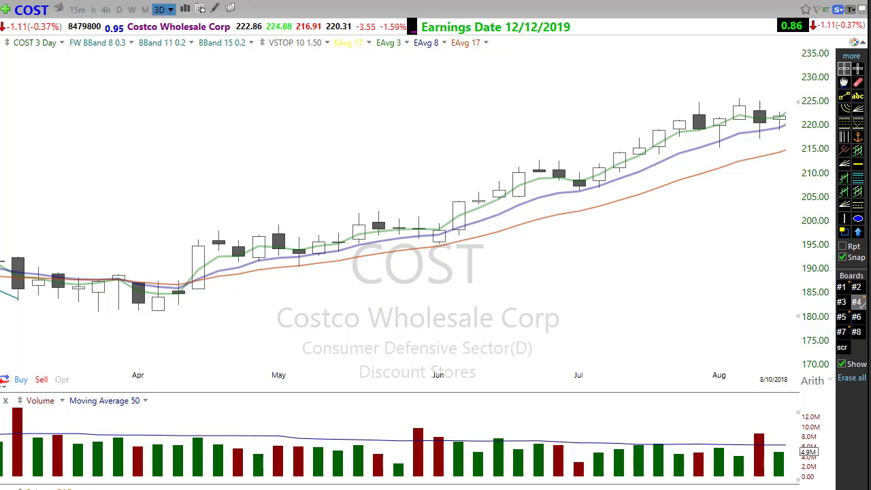
Step: Mark the May to June 2018 consolidation and the early July pullback on the three-day chart with magenta arrows, and erase them
drag(191, 236, 400, 235)
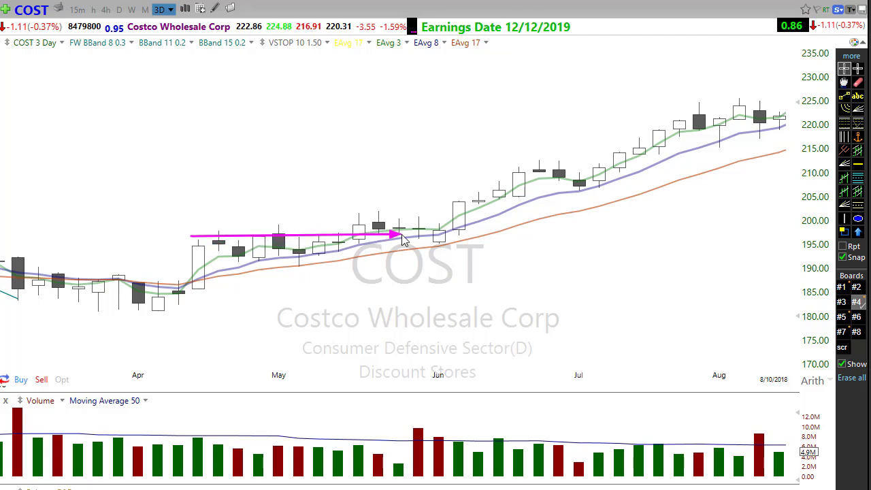
mouse_move(398, 342)
mouse_down()
mouse_move(364, 269)
mouse_move(370, 239)
mouse_move(451, 237)
mouse_up()
drag(355, 216, 505, 219)
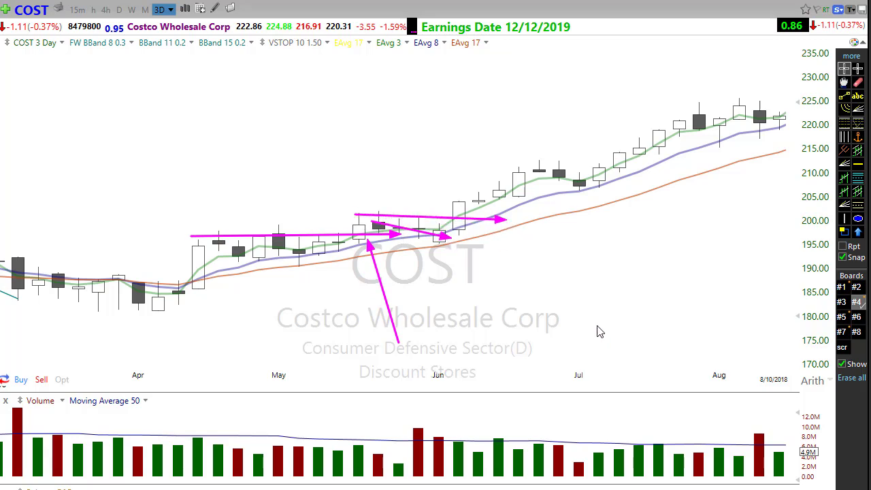
drag(651, 246, 610, 187)
drag(528, 163, 583, 184)
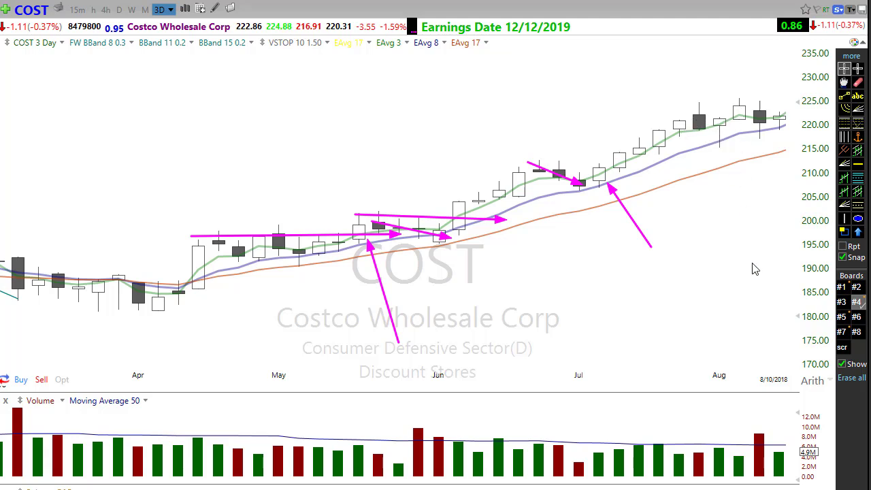
key(Delete)
Step: Step the three-day chart forward bar by bar from August to 9/21/2018 to examine price against the moving averages
scroll(690, 274, down, 2)
scroll(694, 273, up, 2)
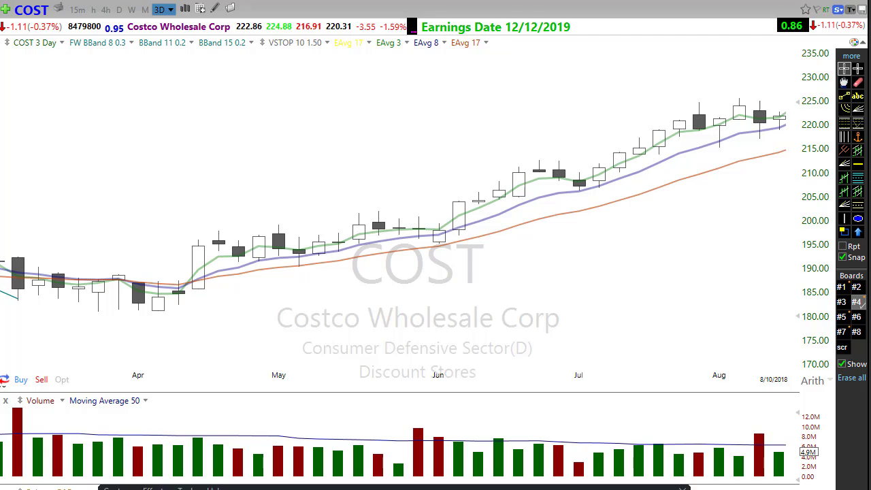
key(Right)
key(Right)
key(Right)
key(Right)
key(Right)
key(Right)
key(Right)
key(Right)
key(Right)
key(Right)
key(Right)
key(Right)
key(Right)
key(Right)
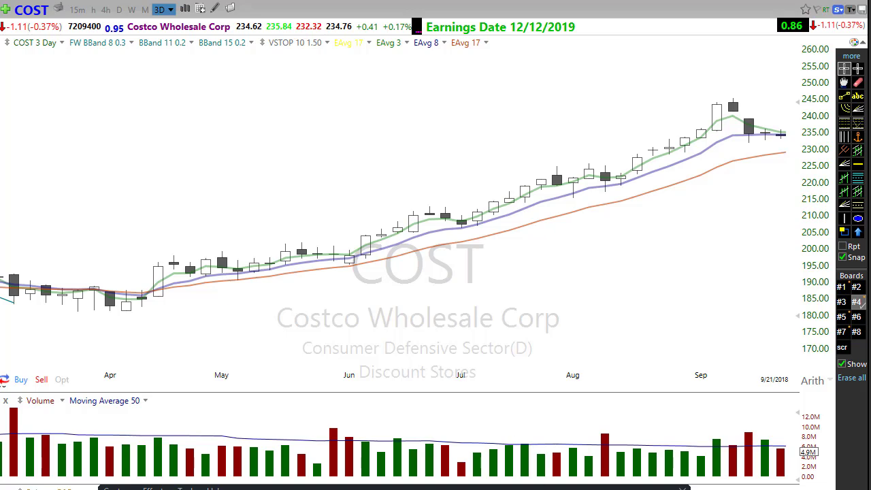
Step: Return the Costco chart to its latest October 2019 bars and switch it to the daily timeframe
key(End)
scroll(622, 322, up, 3)
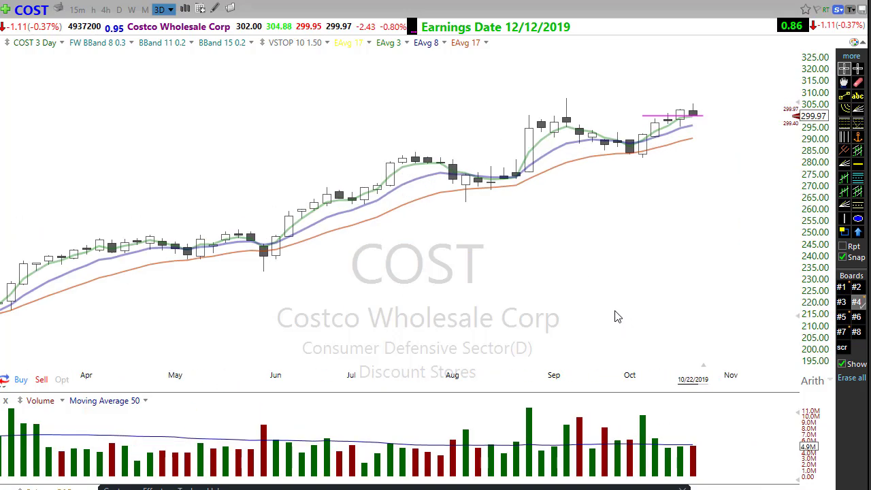
scroll(633, 268, up, 2)
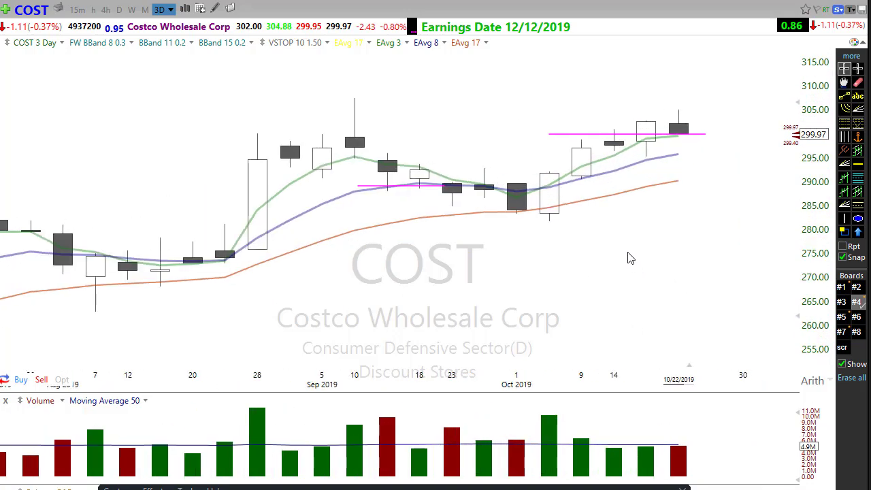
click(616, 135)
mouse_move(616, 137)
key(d)
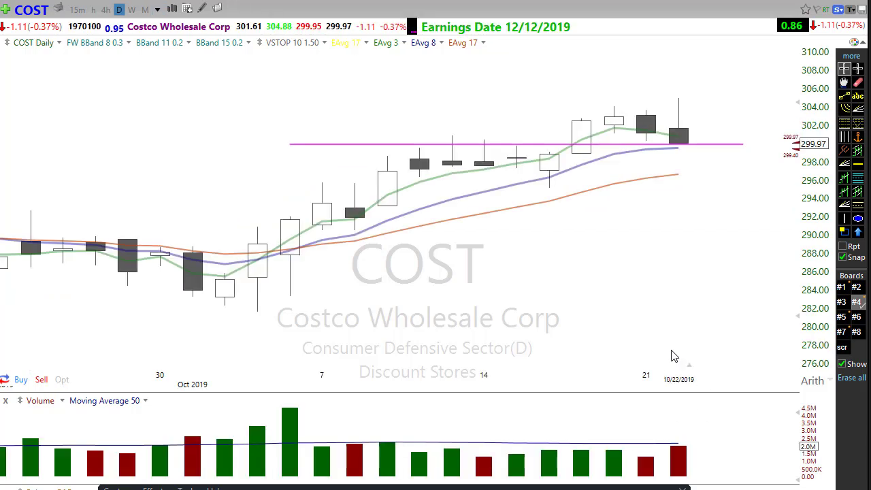
Step: Switch the Costco chart from the daily to the three-day timeframe and mark the late June to July 2019 consolidation with an arrow
scroll(671, 353, down, 3)
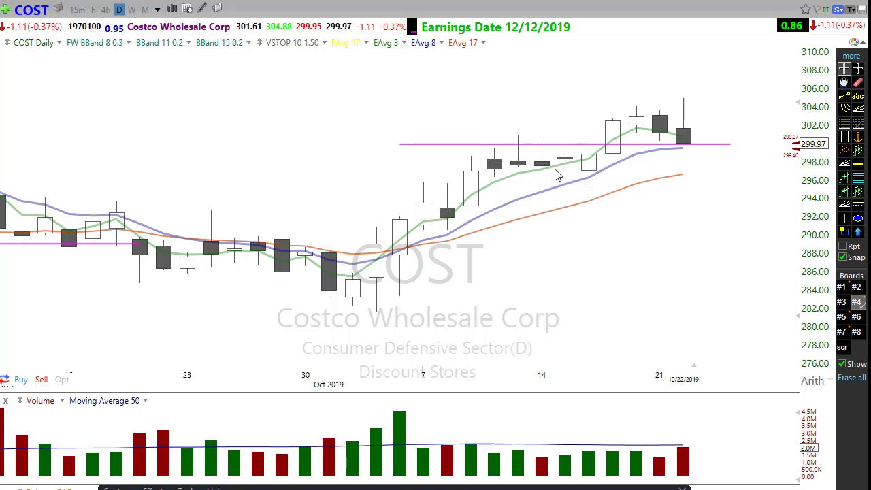
click(618, 144)
key(3)
key(d)
key(Return)
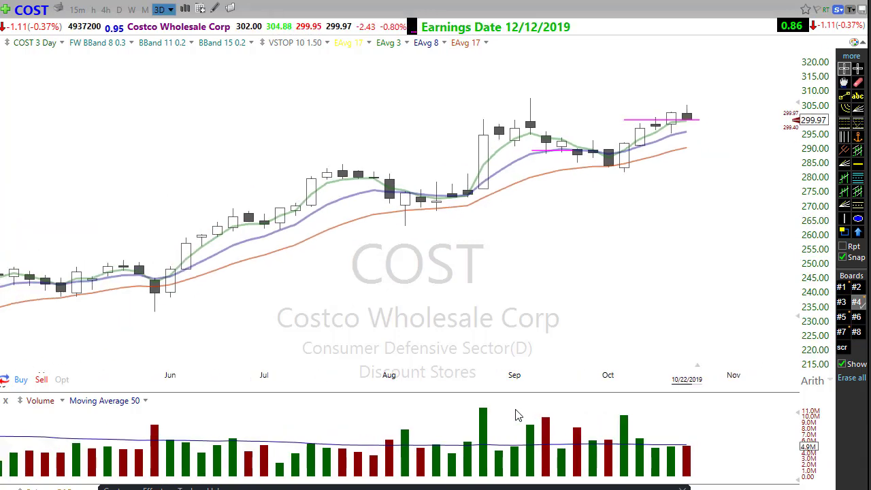
scroll(291, 399, down, 1)
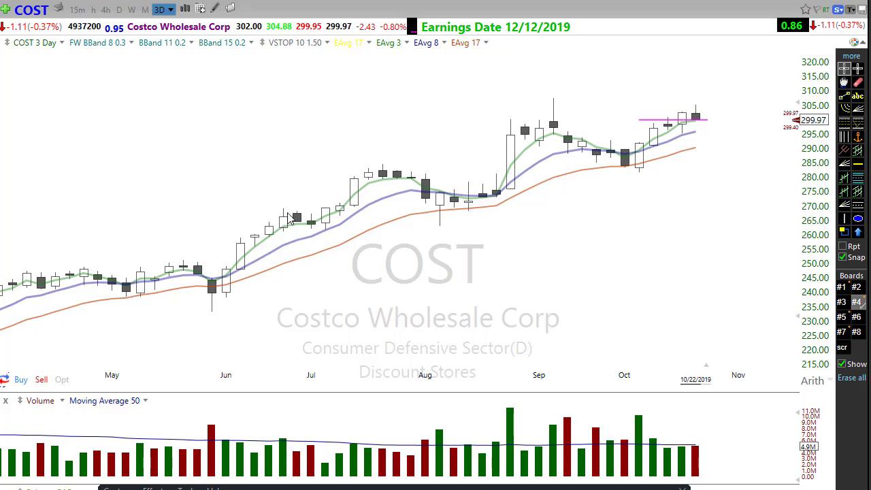
drag(277, 207, 354, 209)
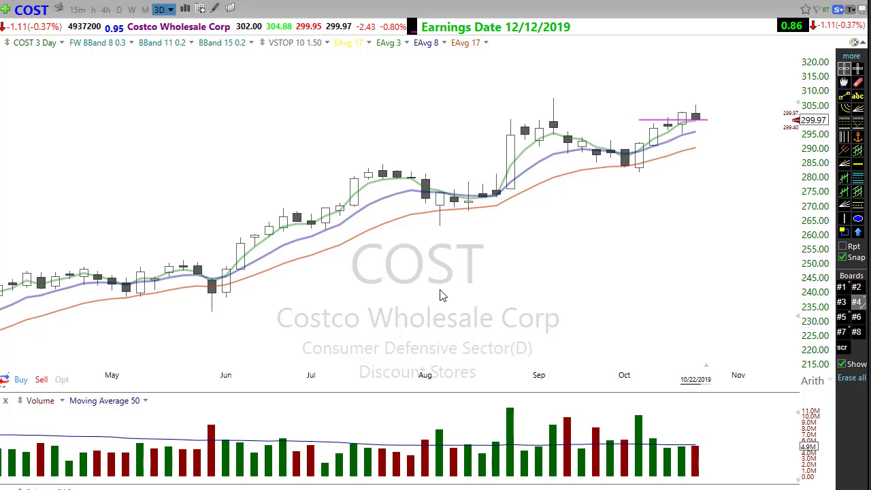
Step: Show the Volatility Stop 10 1.50 on the three-day Costco chart by raising its plot opacity to a little over half
click(304, 46)
click(311, 54)
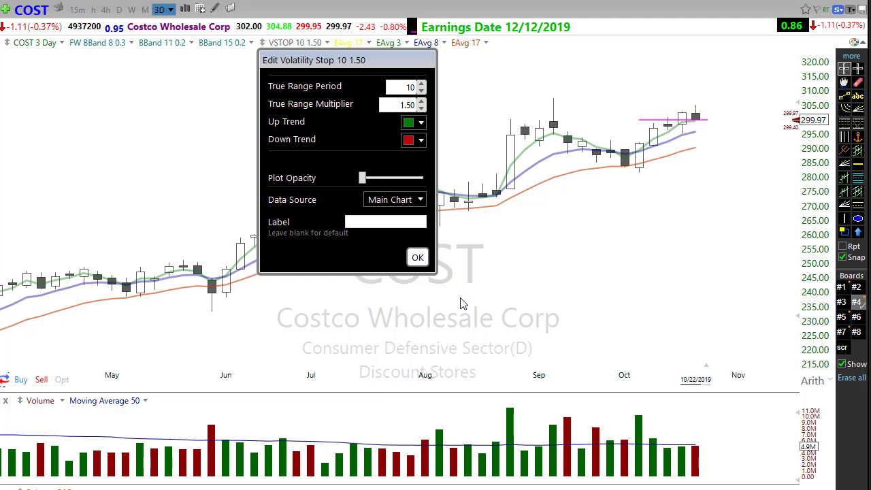
drag(365, 178, 404, 187)
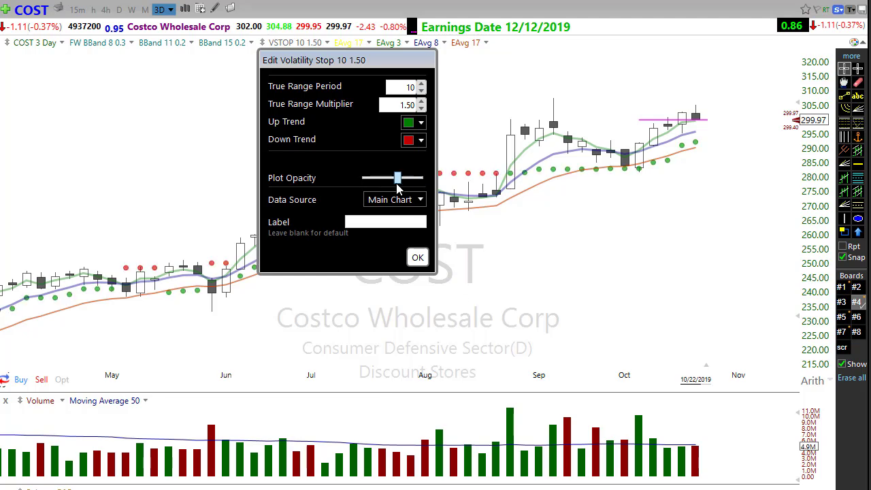
click(417, 257)
scroll(443, 279, down, 3)
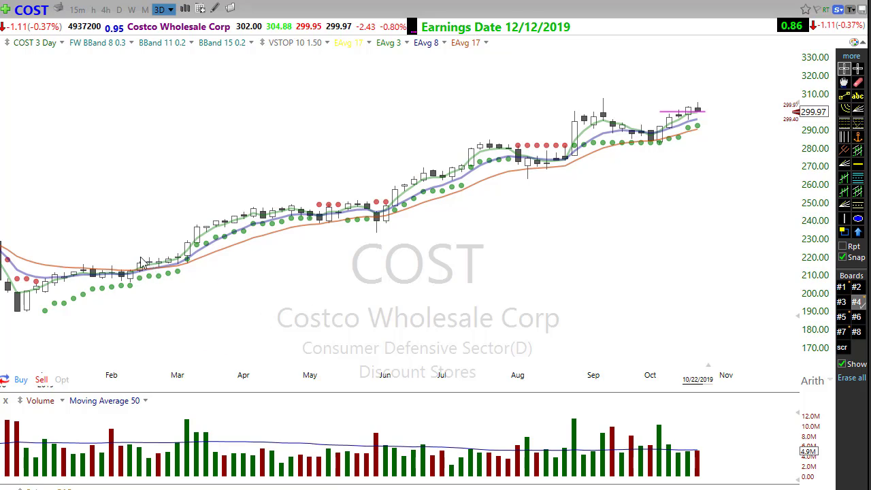
Step: Mark the February to March 2019 consolidation, the stop level below it and the breakout on the three-day chart with arrows, and erase them
drag(125, 255, 204, 256)
drag(176, 273, 253, 273)
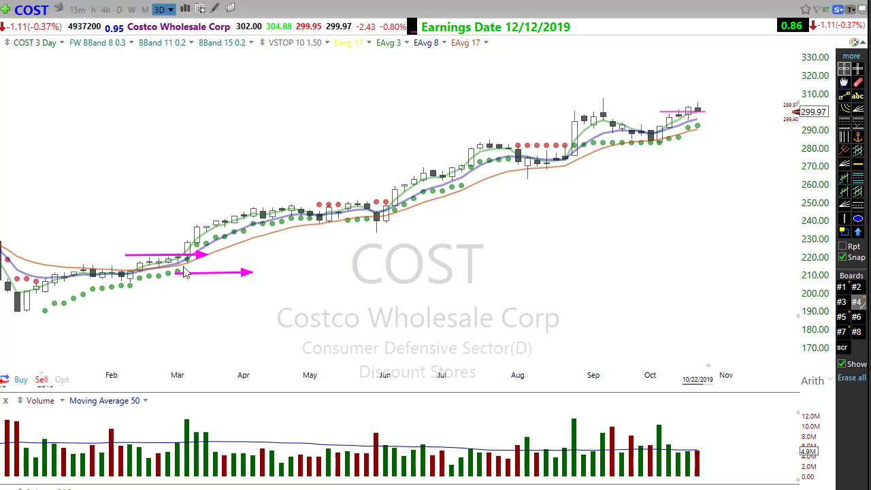
key(Delete)
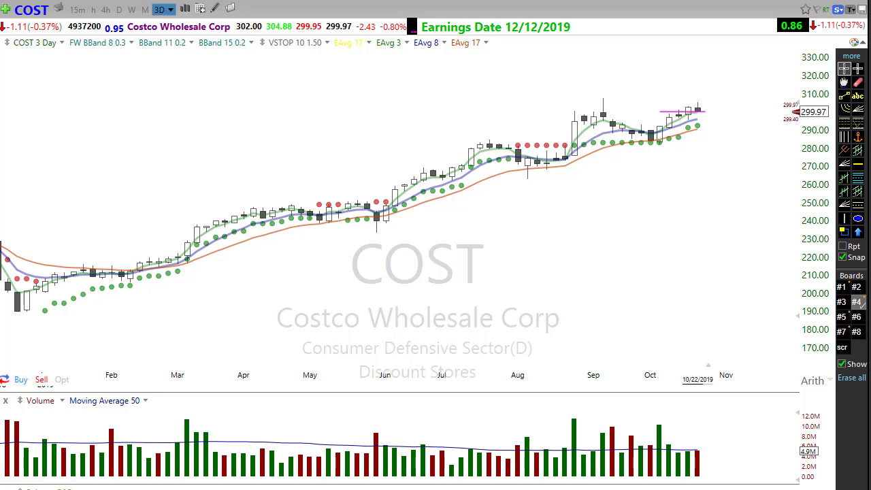
mouse_move(187, 261)
mouse_down()
mouse_move(211, 262)
mouse_move(217, 244)
mouse_up()
key(Delete)
Step: Switch the Costco chart to the weekly timeframe and hide the Volatility Stop by reducing its plot opacity to the minimum
click(132, 10)
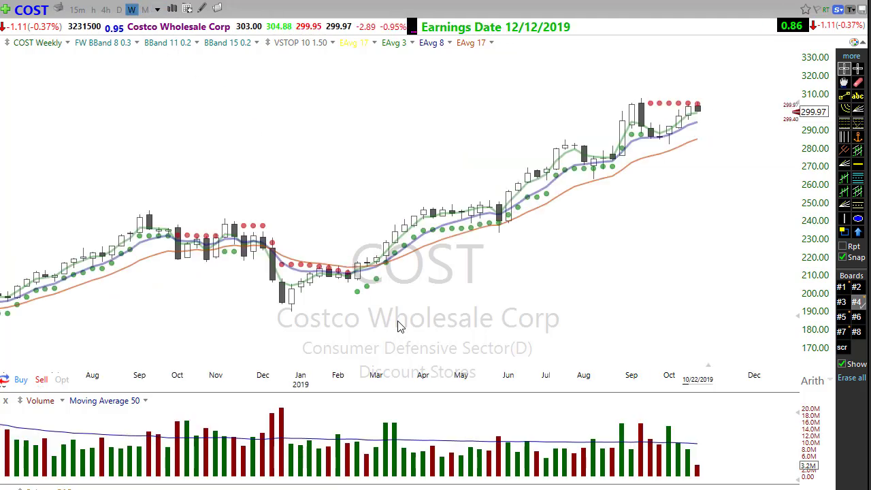
scroll(507, 318, down, 2)
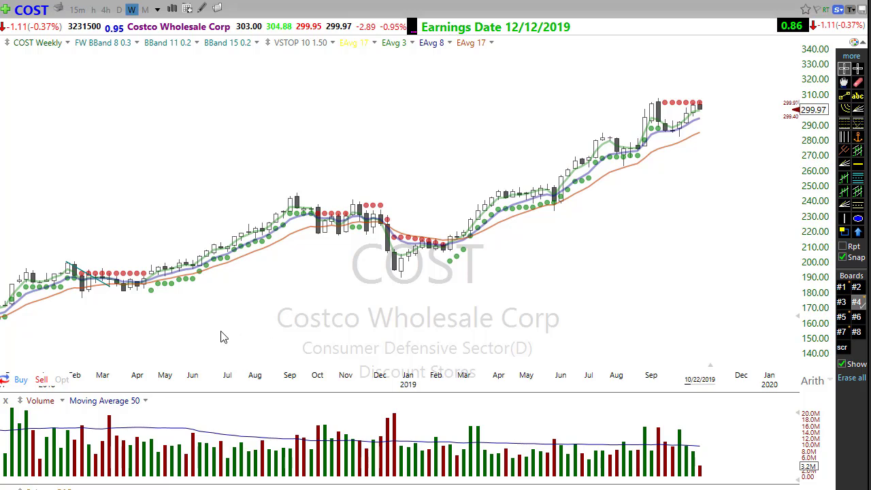
right_click(303, 42)
click(330, 49)
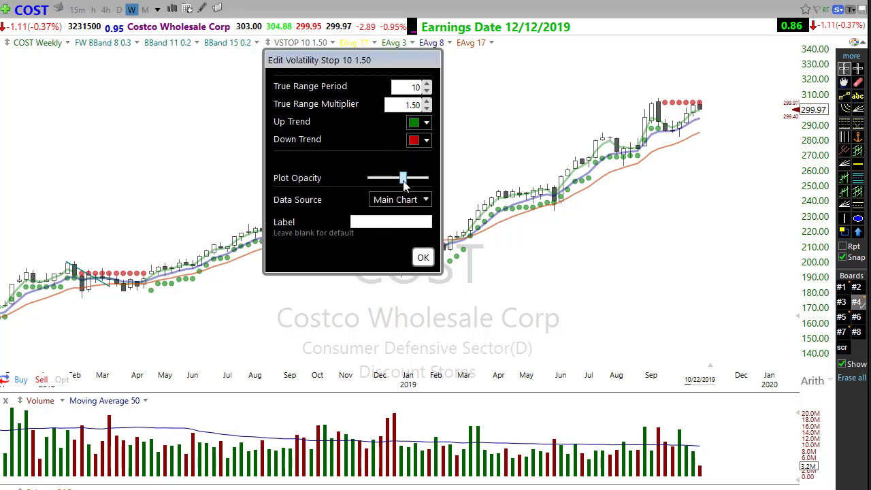
drag(403, 177, 367, 178)
click(422, 257)
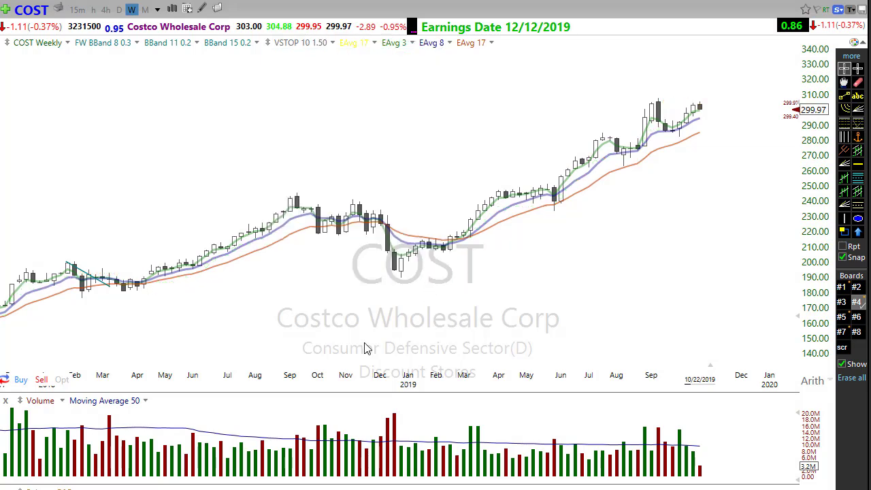
Step: Hide the 3-period exponential moving average on the weekly Costco chart by reducing its plot opacity to the minimum
scroll(364, 347, down, 1)
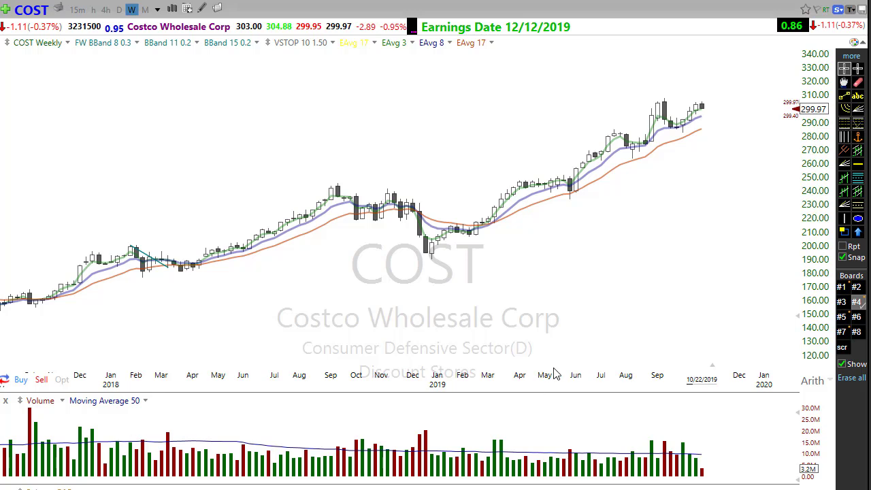
click(397, 43)
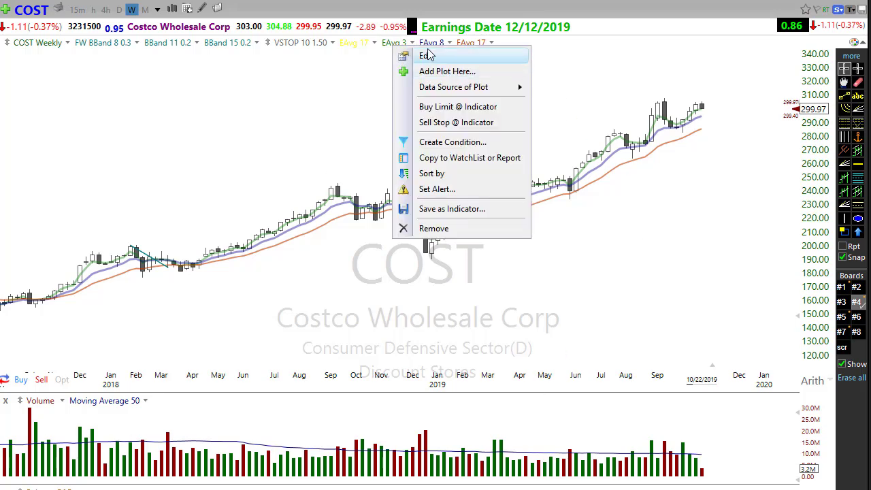
click(428, 57)
drag(489, 249, 453, 249)
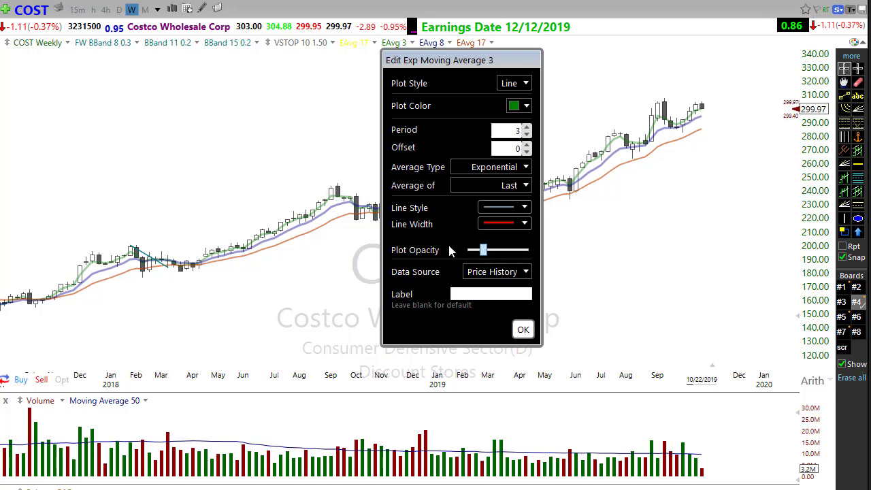
click(522, 329)
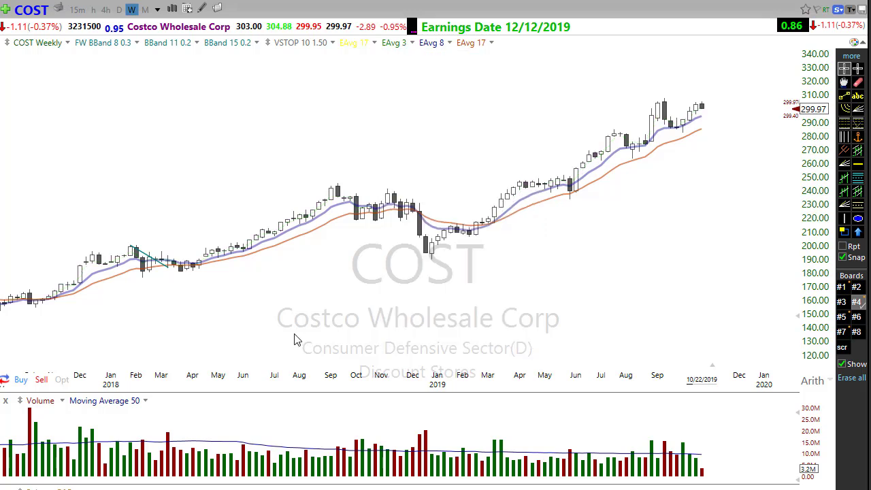
Step: Show the 3-period exponential moving average again at full plot opacity
scroll(294, 339, up, 1)
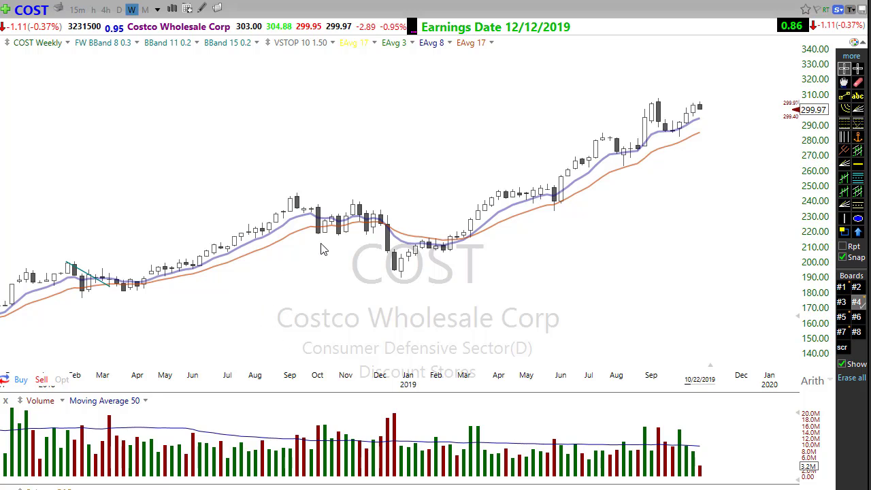
right_click(403, 44)
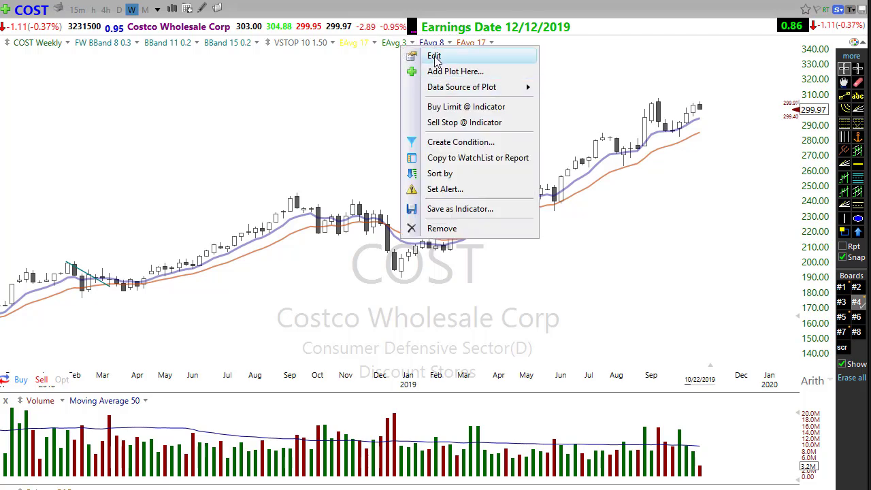
click(434, 56)
drag(463, 252, 542, 262)
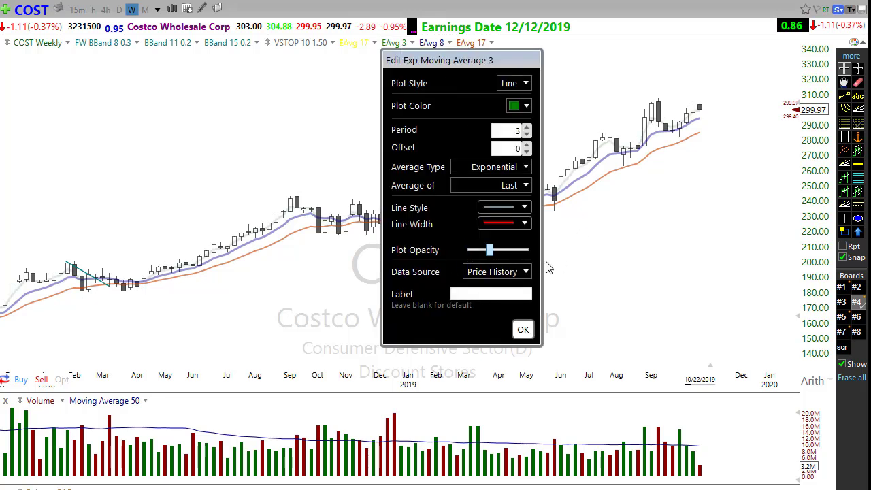
click(522, 330)
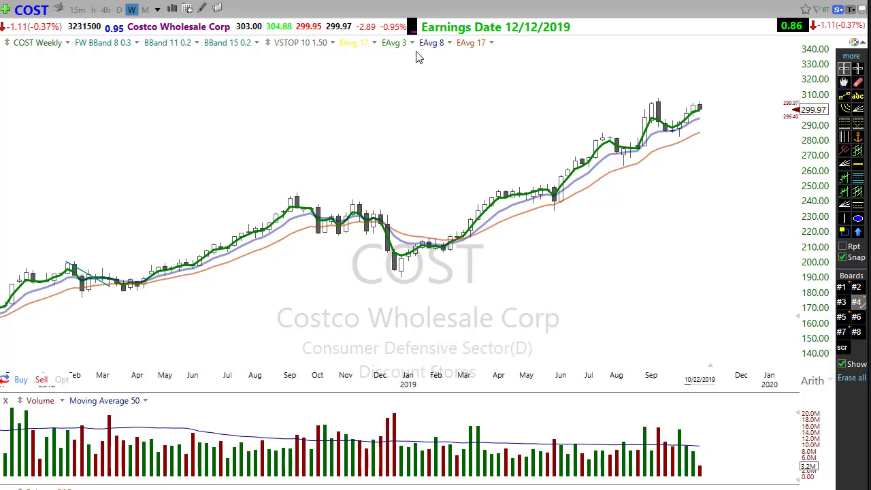
Step: Lower the plot opacity of the 3-period exponential moving average to slightly under half
right_click(389, 46)
click(415, 58)
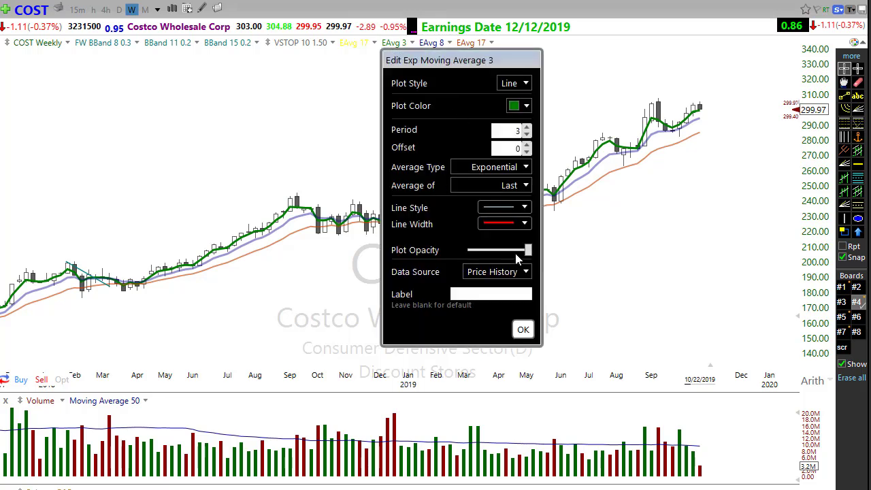
drag(528, 250, 491, 257)
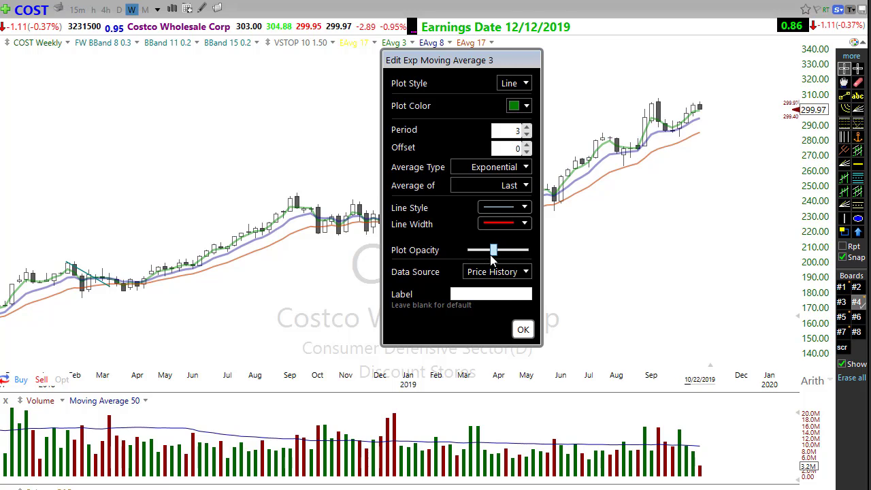
click(522, 329)
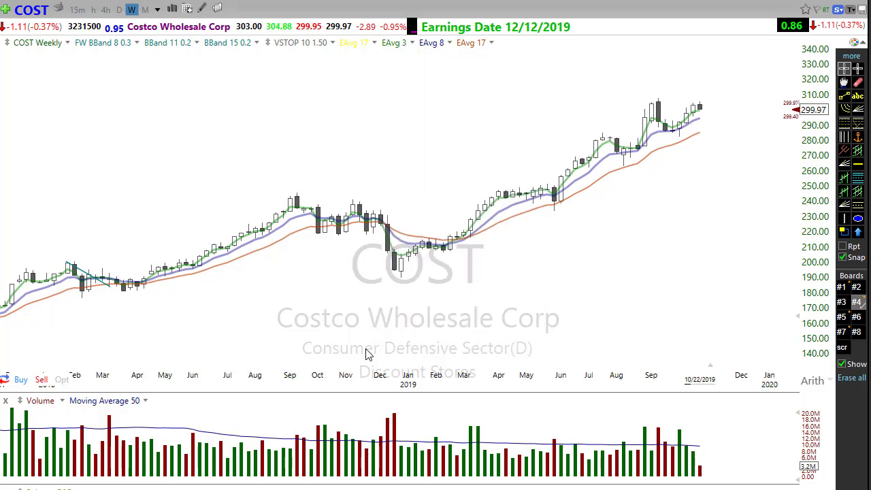
Step: Mark the consolidation around July 2018 on the weekly Costco chart with an arrow, and switch the chart to Roku (ROKU)
scroll(364, 352, up, 2)
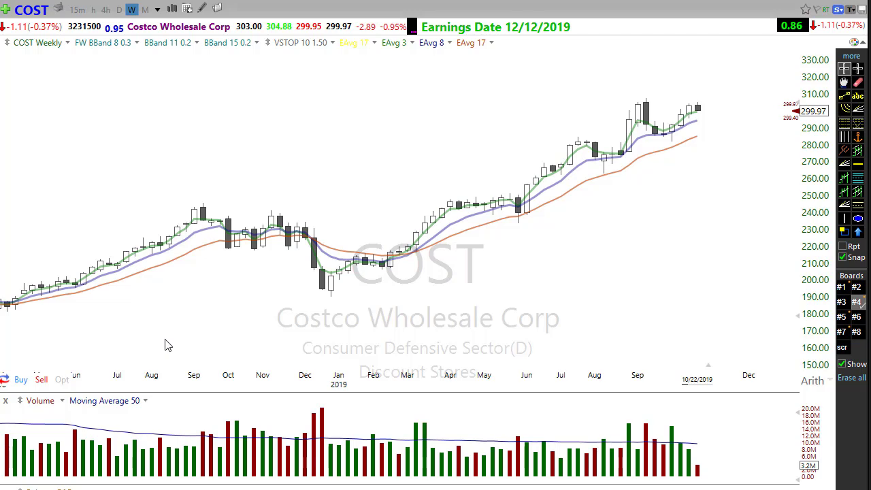
scroll(164, 345, up, 1)
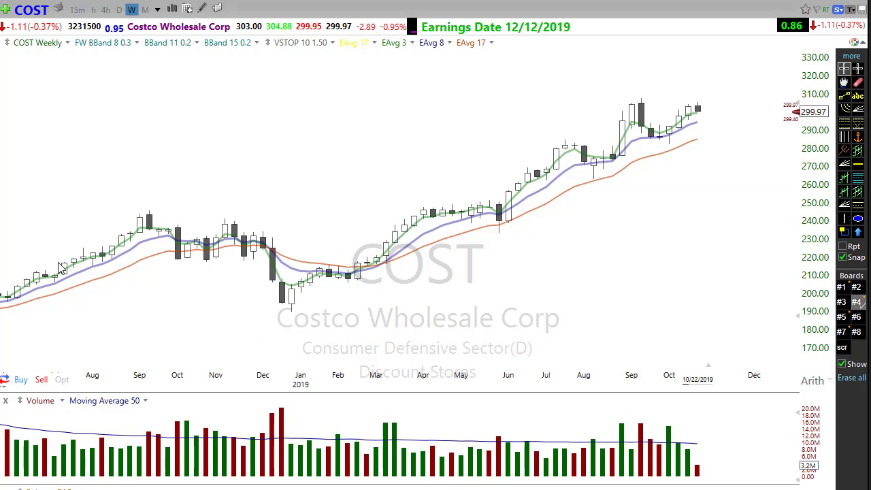
drag(34, 273, 91, 272)
key(space)
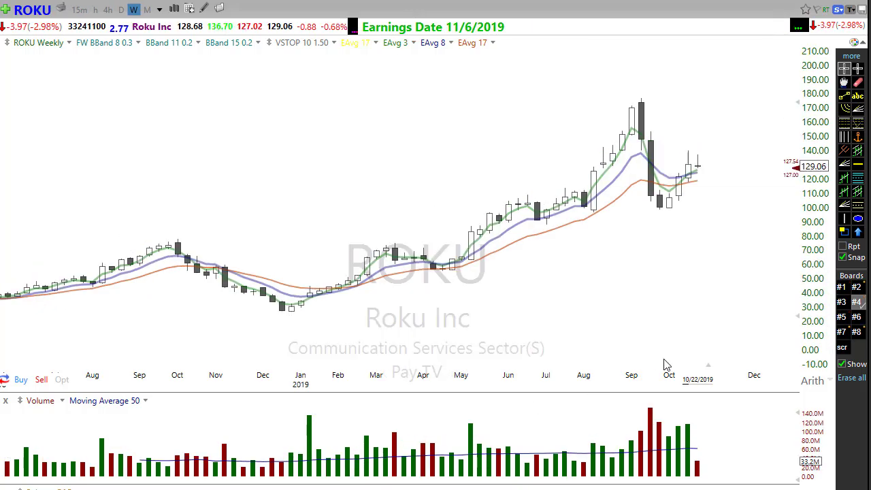
Step: Mark the March to May 2019 consolidation on the weekly Roku chart with a downward-sloping and a horizontal magenta arrow
scroll(558, 320, up, 3)
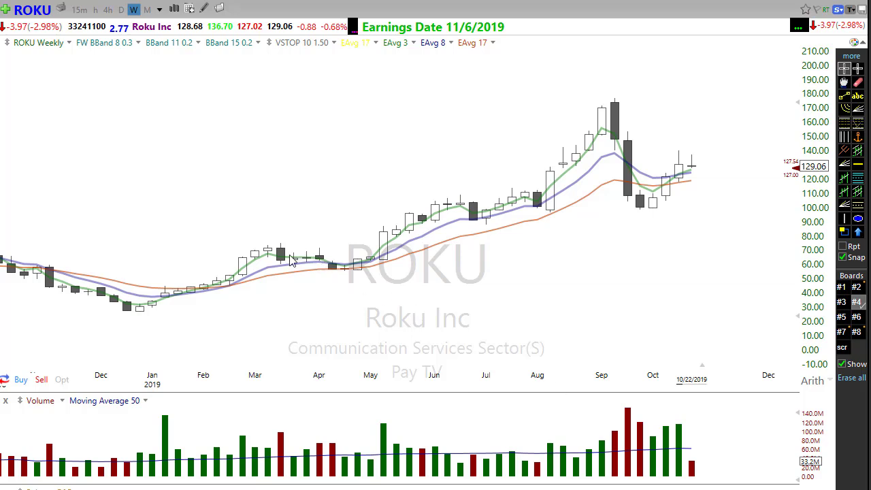
drag(262, 247, 391, 265)
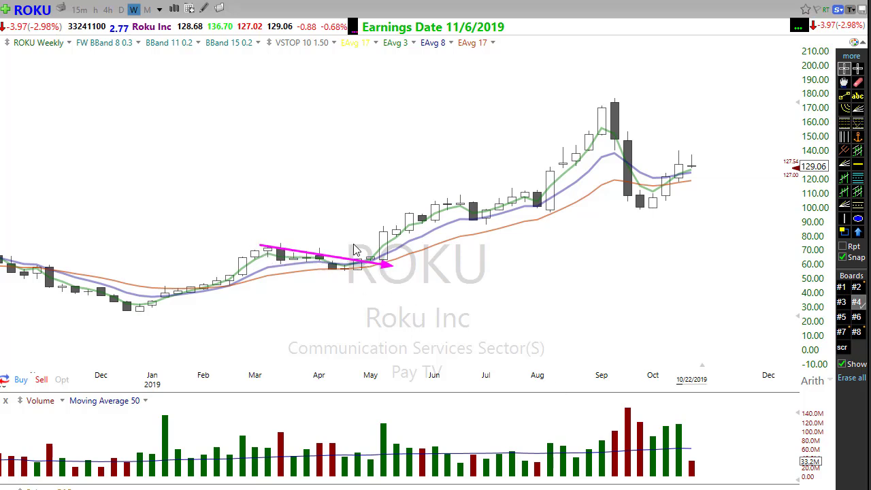
drag(295, 253, 430, 256)
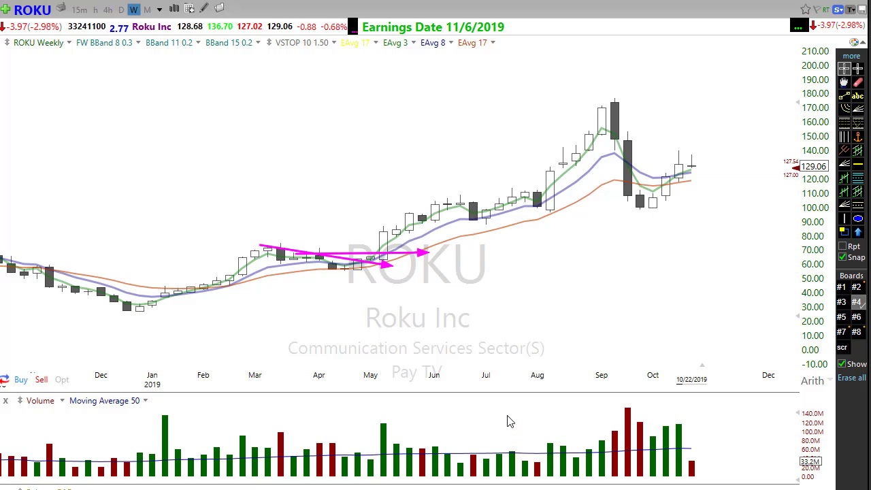
Step: Mark Roku's June 2019 pullback and rebound and the October rally with a possible pullback using arrows, and erase all arrows
mouse_move(451, 197)
mouse_down()
mouse_move(482, 232)
mouse_move(521, 195)
mouse_up()
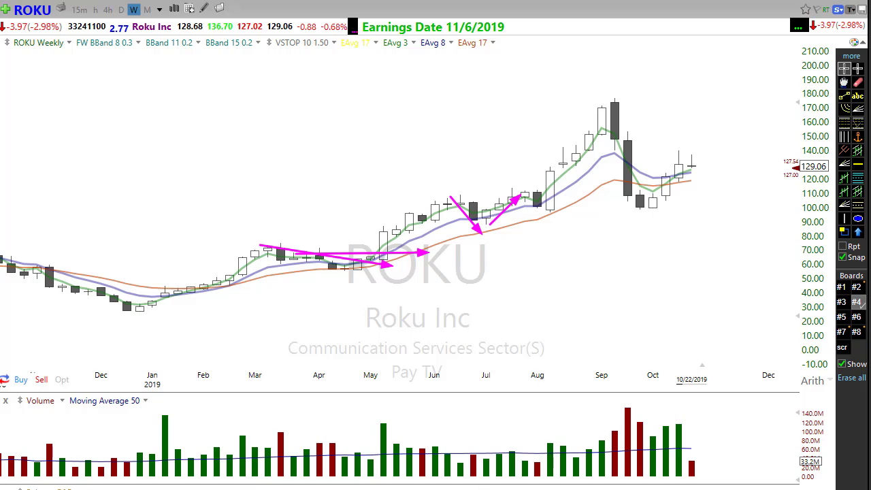
mouse_move(643, 206)
mouse_down()
mouse_move(681, 171)
mouse_move(706, 163)
mouse_move(719, 176)
mouse_move(731, 153)
mouse_up()
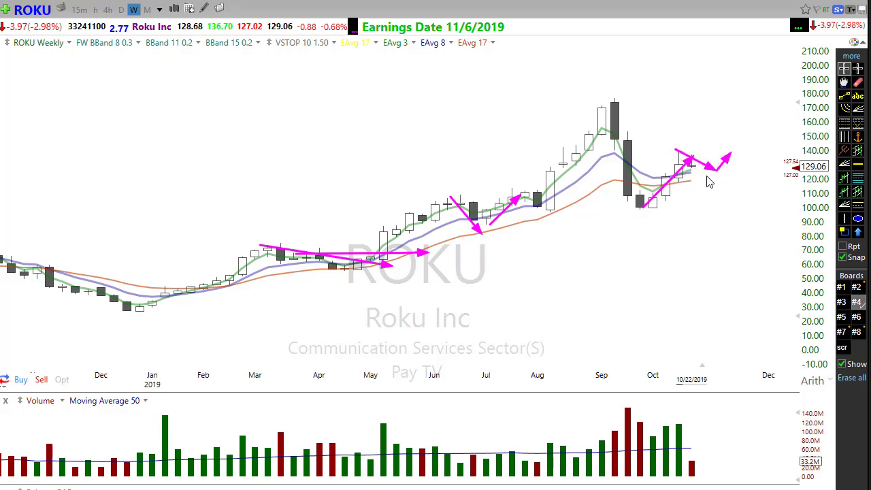
drag(698, 179, 745, 180)
key(Delete)
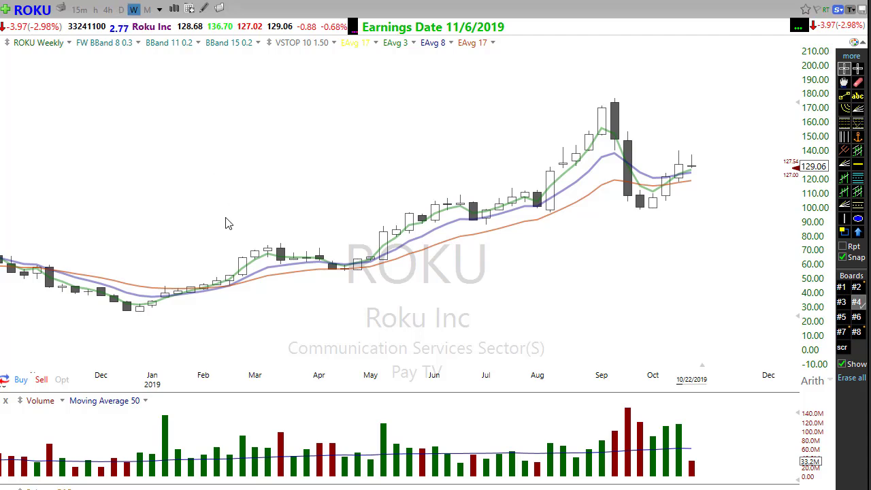
Step: Mark the April to May 2019 consolidation on Roku's three-day chart with an arrow, and return the chart to the weekly timeframe
click(317, 175)
text(3d)
key(Return)
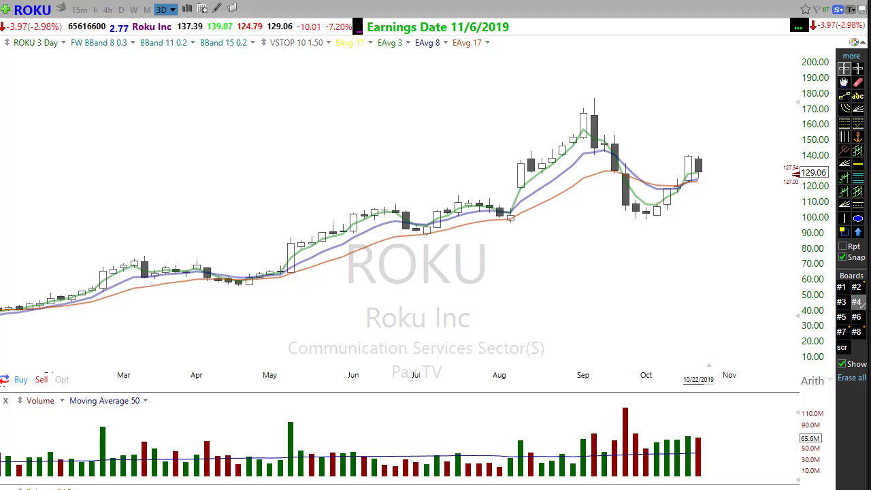
drag(230, 271, 315, 269)
click(133, 10)
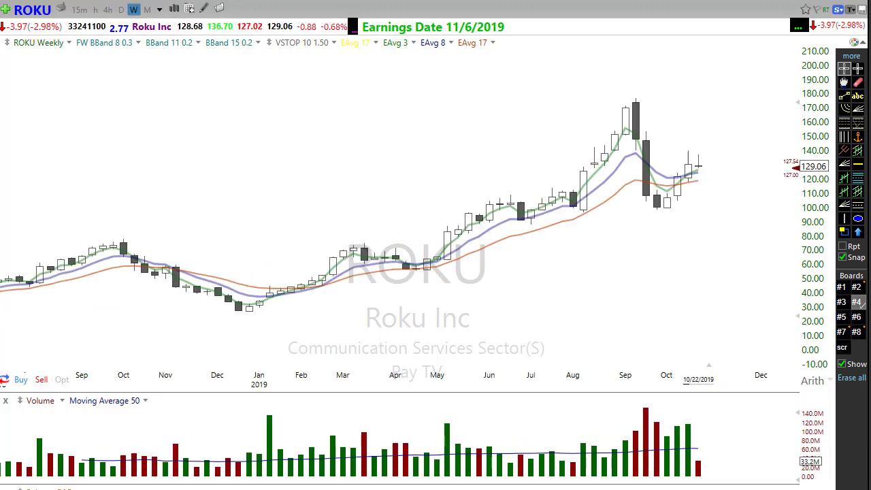
Step: Switch the weekly chart to Target (TGT), and mark the May to June 2019 pullback with an arrow and a green circle
key(space)
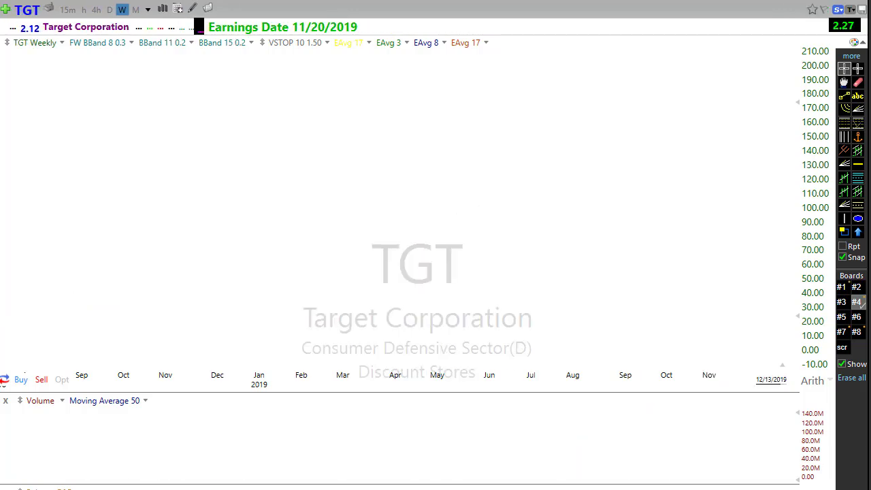
scroll(603, 285, down, 3)
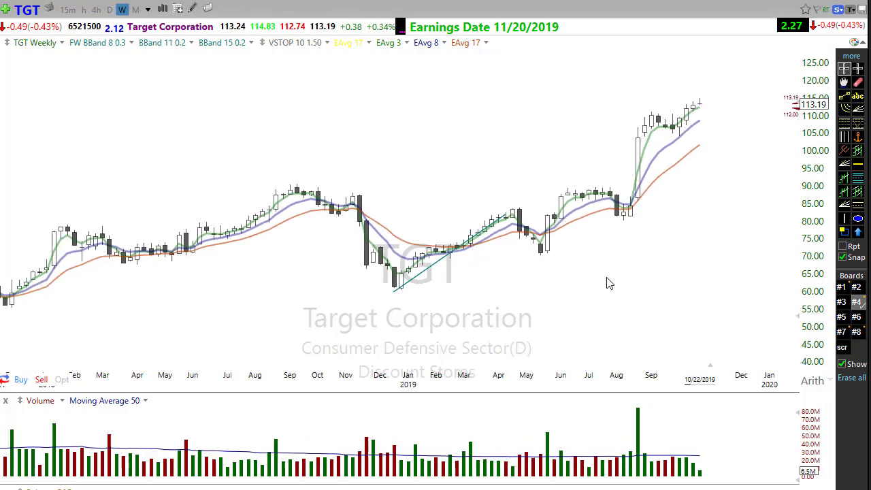
scroll(556, 253, up, 3)
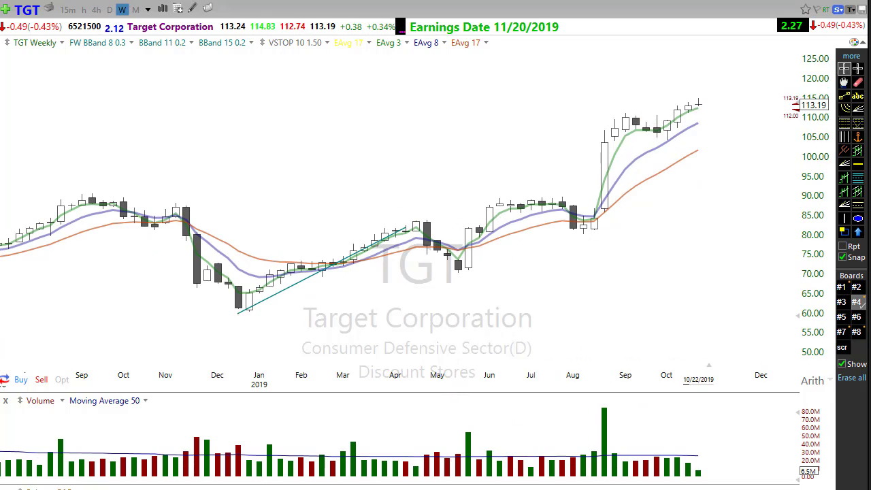
drag(485, 244, 463, 272)
mouse_move(435, 222)
mouse_down()
mouse_move(507, 262)
mouse_move(436, 231)
mouse_up()
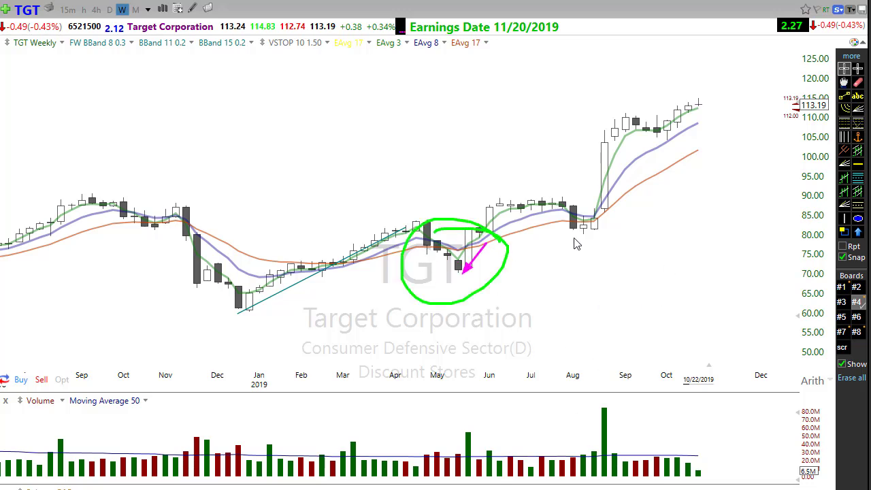
Step: Circle Target's August 2019 pullback, mark the October bounce and advance with two arrows, and erase all markings
drag(618, 205, 565, 231)
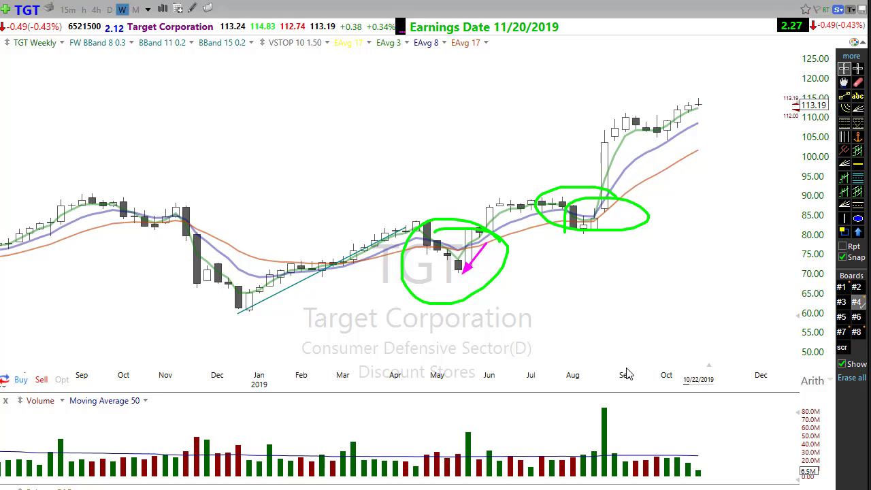
mouse_move(700, 223)
mouse_down()
mouse_move(668, 141)
mouse_move(673, 146)
mouse_move(670, 136)
mouse_move(726, 95)
mouse_up()
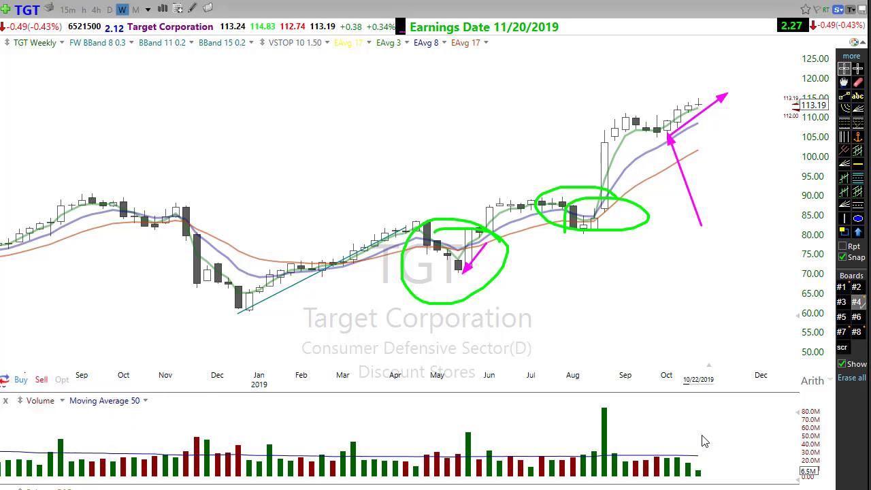
key(Escape)
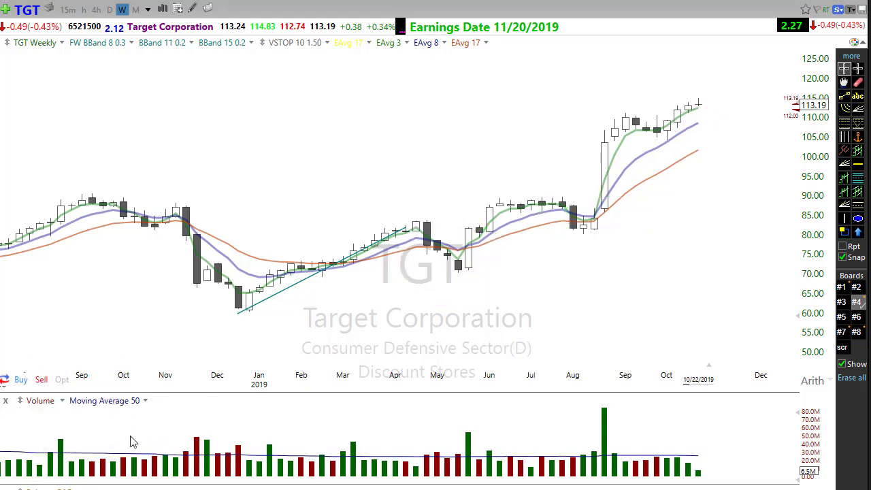
Step: Mark Target's June to July 2018 consolidation with a horizontal arrow and the following rise with a rising arrow, and erase both
scroll(361, 330, down, 2)
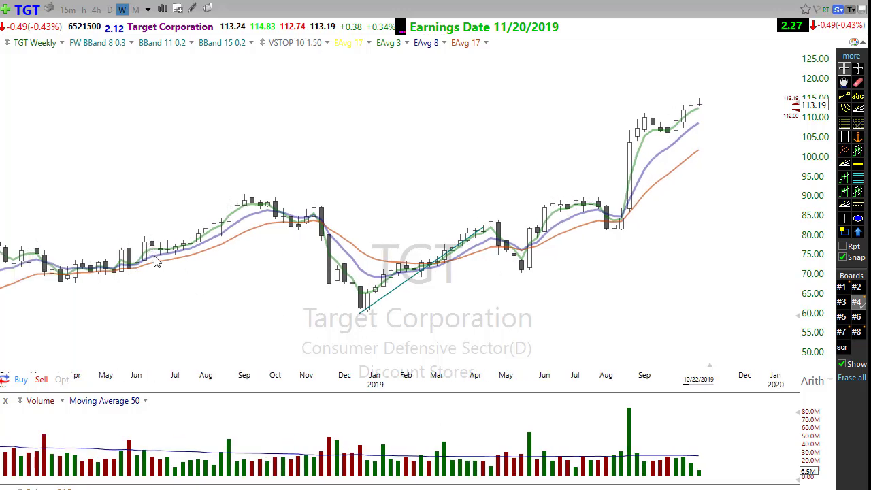
mouse_move(143, 246)
mouse_down()
mouse_move(242, 249)
mouse_move(253, 208)
mouse_up()
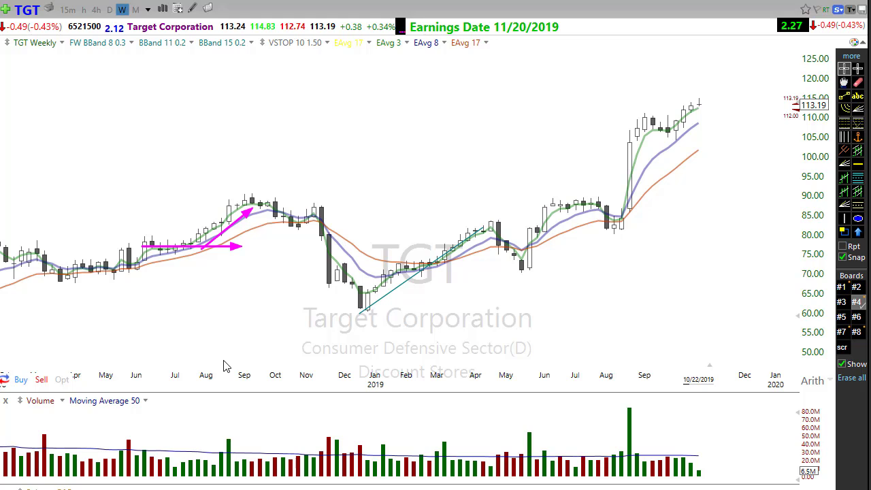
key(Escape)
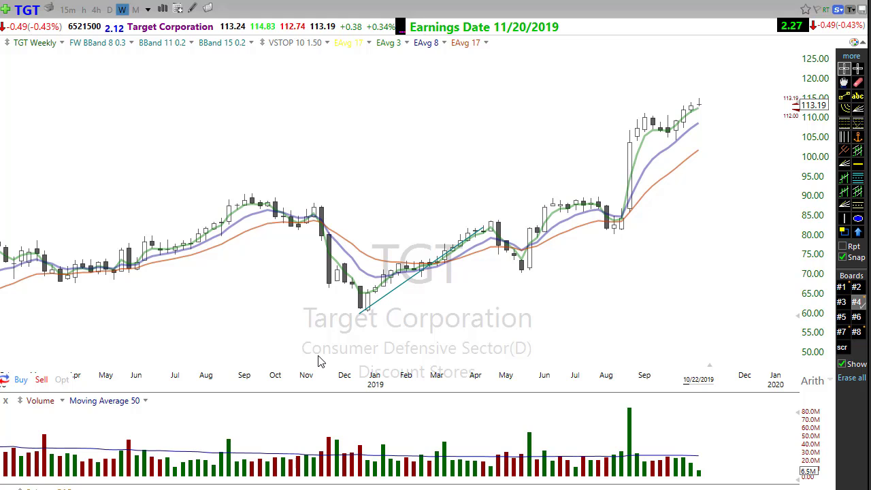
scroll(249, 311, down, 1)
scroll(238, 305, up, 1)
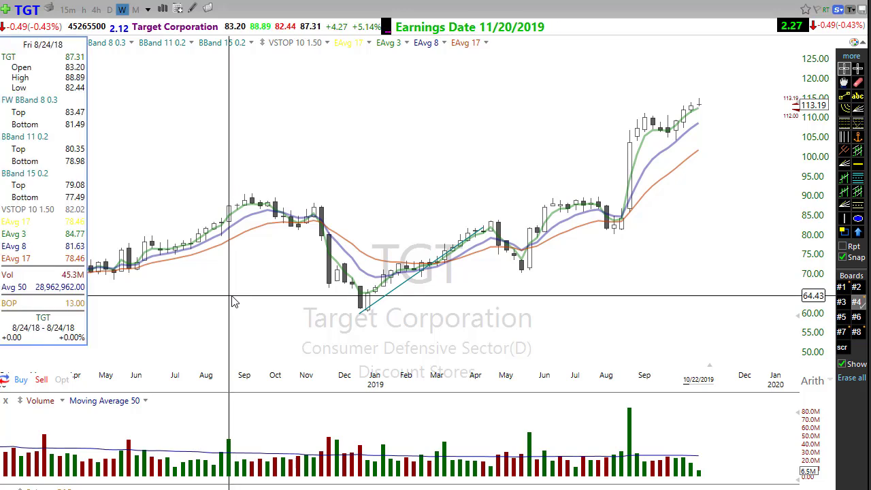
Step: Switch the chart to Mastercard (MA) and set it to the three-day timeframe
key(space)
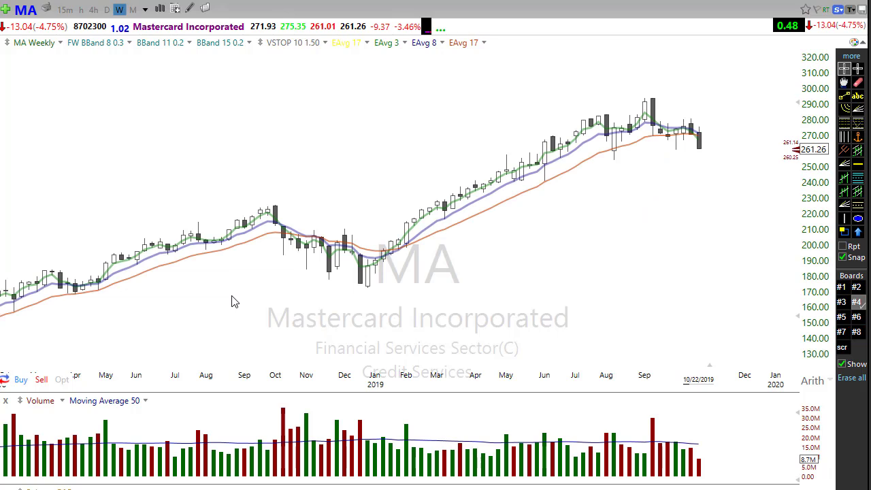
scroll(399, 292, up, 1)
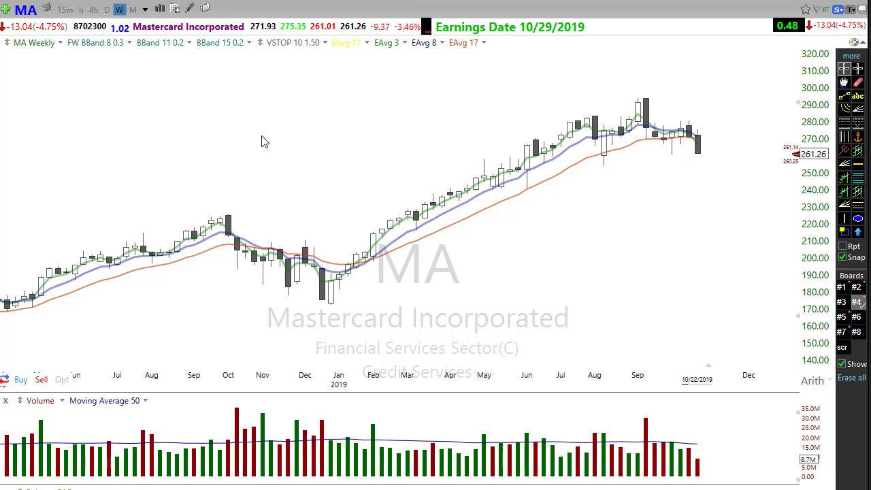
key(3)
key(d)
key(Return)
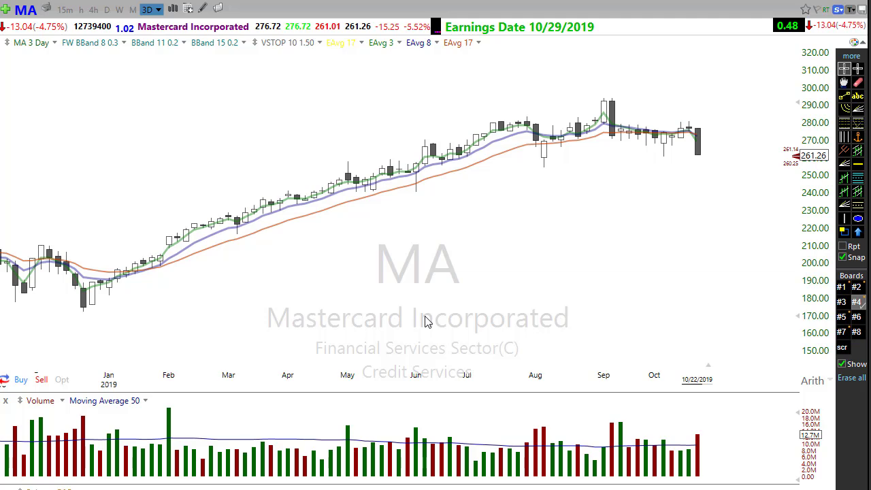
Step: Bring up the three-day chart of Shopify (SHOP), followed by the one of Walmart (WMT)
text(shop)
key(Return)
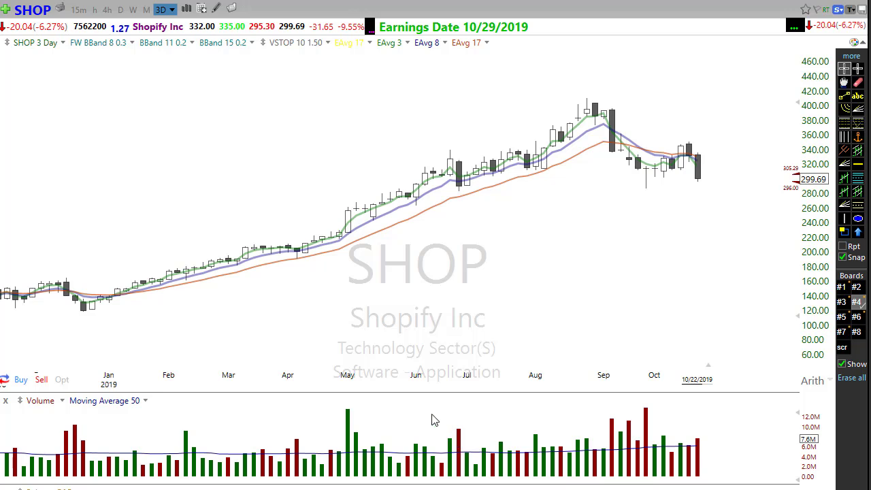
scroll(432, 420, down, 2)
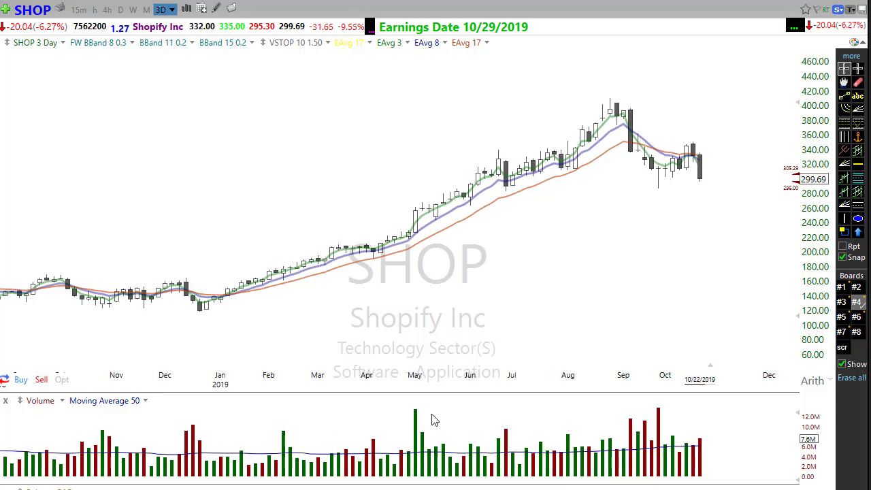
scroll(432, 420, up, 1)
text(WMT)
key(Return)
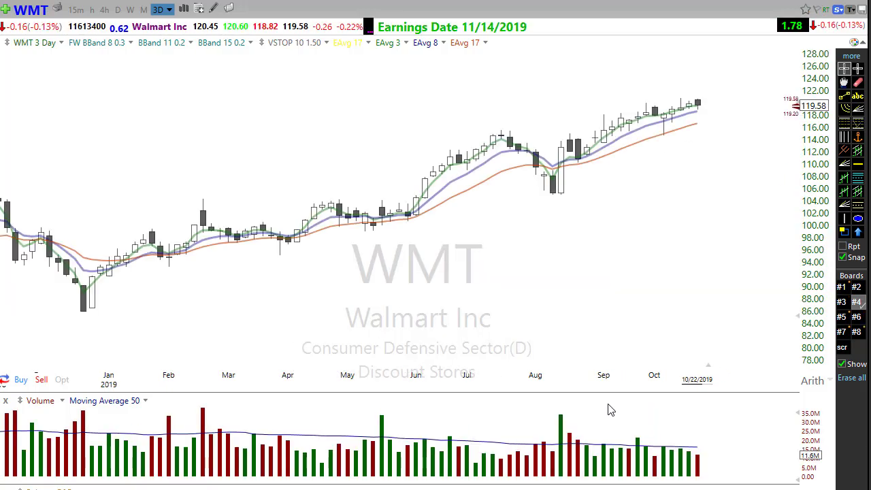
scroll(610, 409, up, 2)
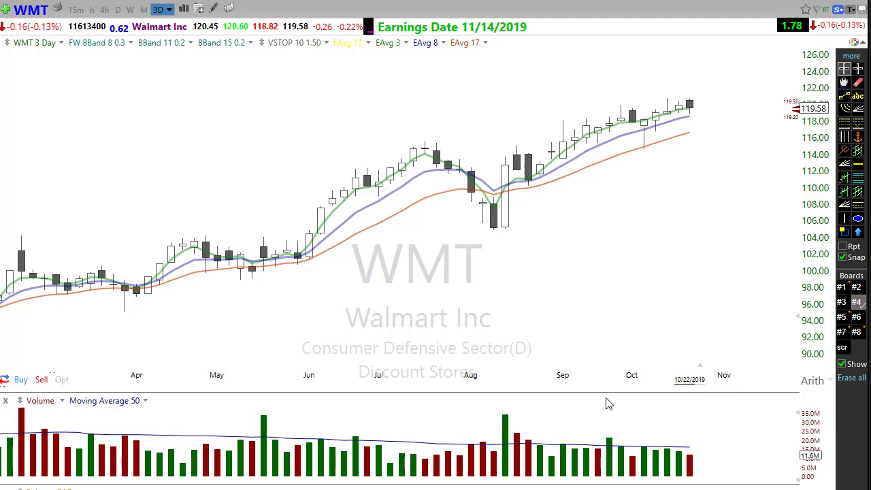
Step: Switch back to Mastercard (MA) and examine its September to October 2019 candles against the moving averages on the three-day chart
text(ma)
key(Return)
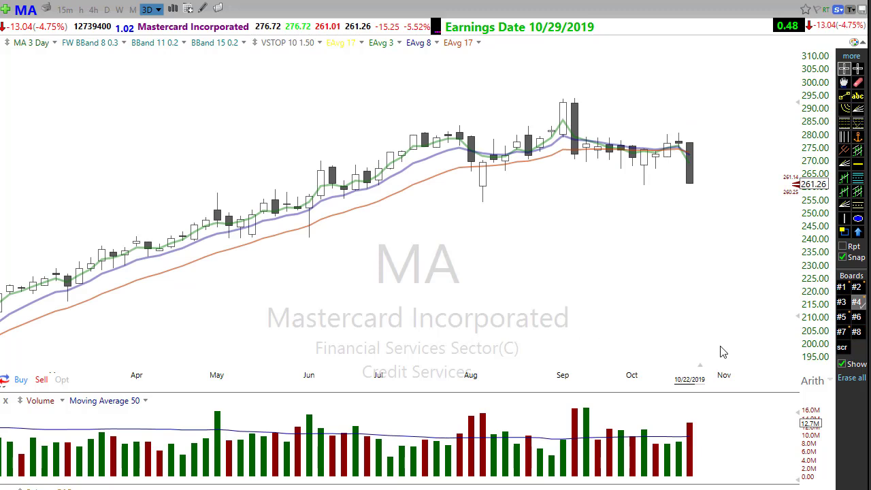
scroll(694, 324, up, 5)
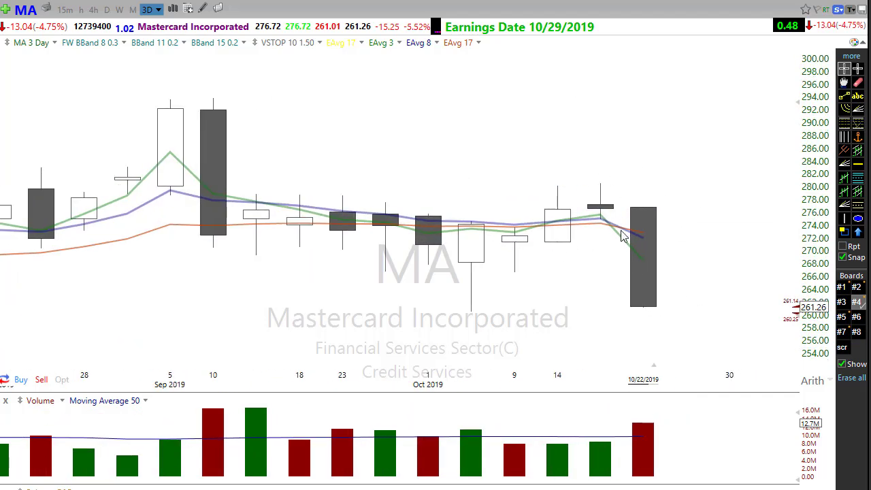
scroll(544, 322, down, 2)
scroll(544, 322, down, 1)
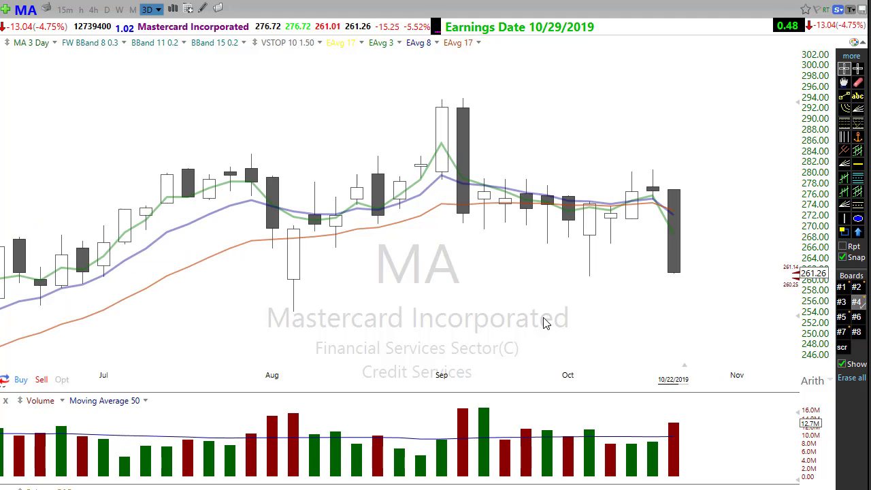
scroll(544, 322, down, 2)
scroll(529, 305, down, 2)
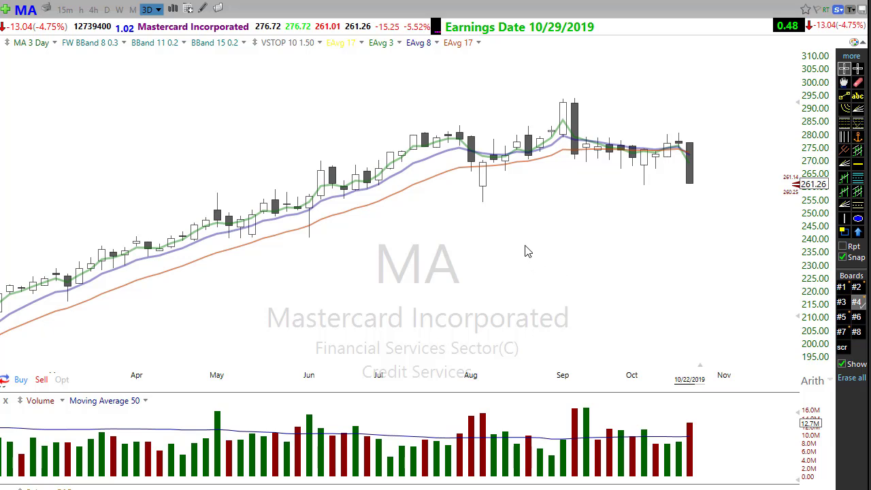
scroll(498, 243, down, 2)
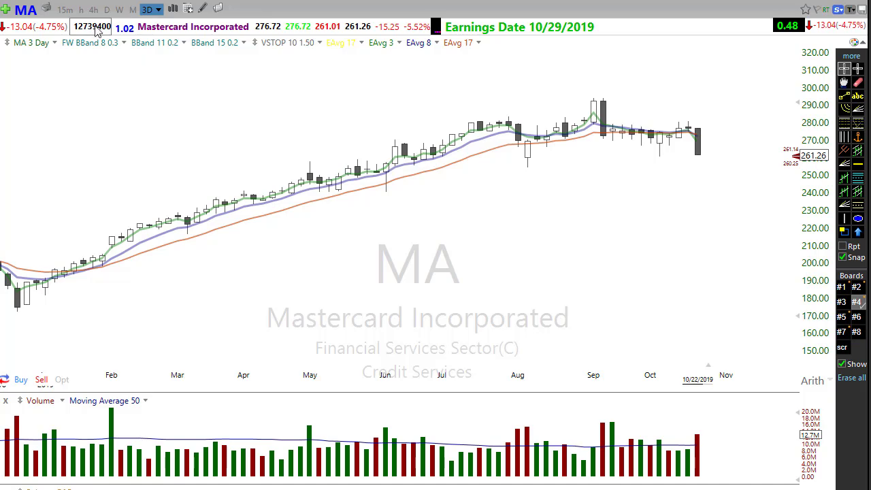
Step: Return the chart to the weekly timeframe and switch it to Revlon (REV)
click(119, 9)
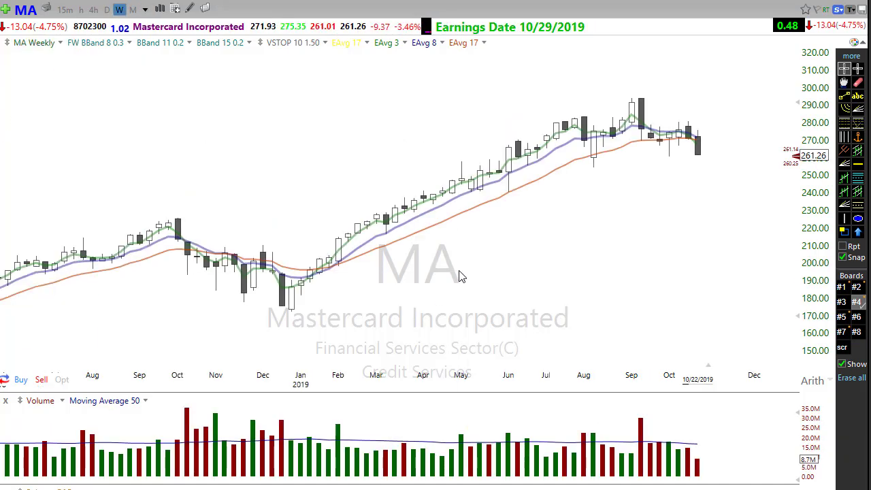
text(REV)
key(Return)
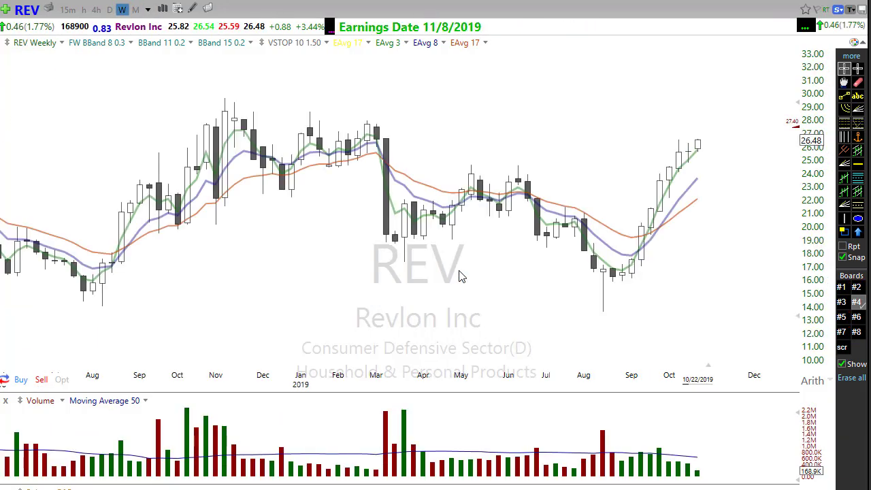
scroll(587, 307, up, 2)
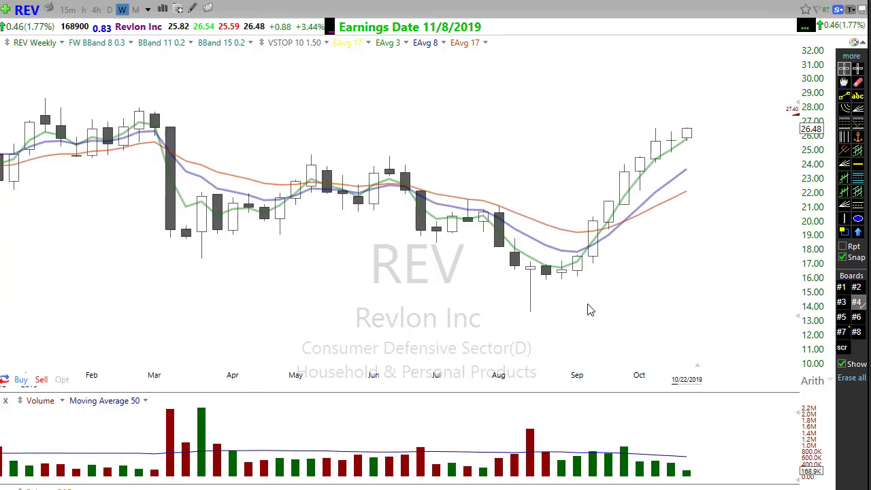
Step: On Revlon's daily chart, mark the three sideways consolidations between mid-September and October 2019 with horizontal arrows, and erase them
click(109, 9)
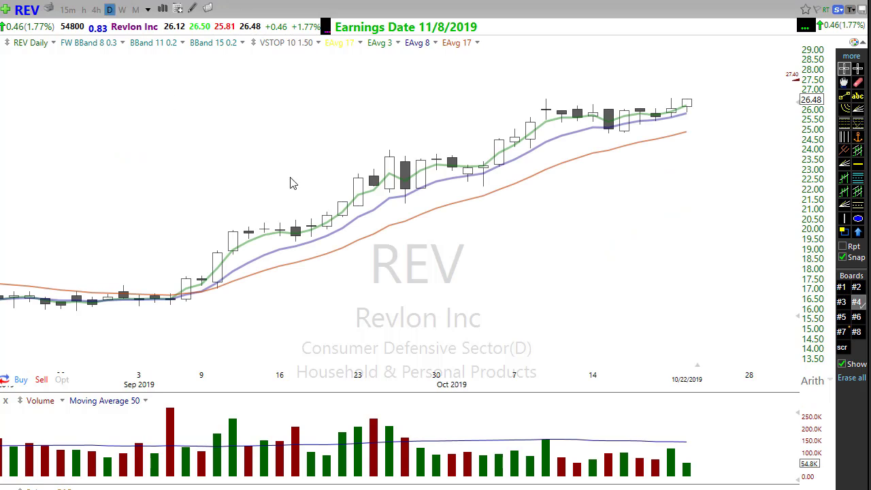
scroll(463, 285, down, 1)
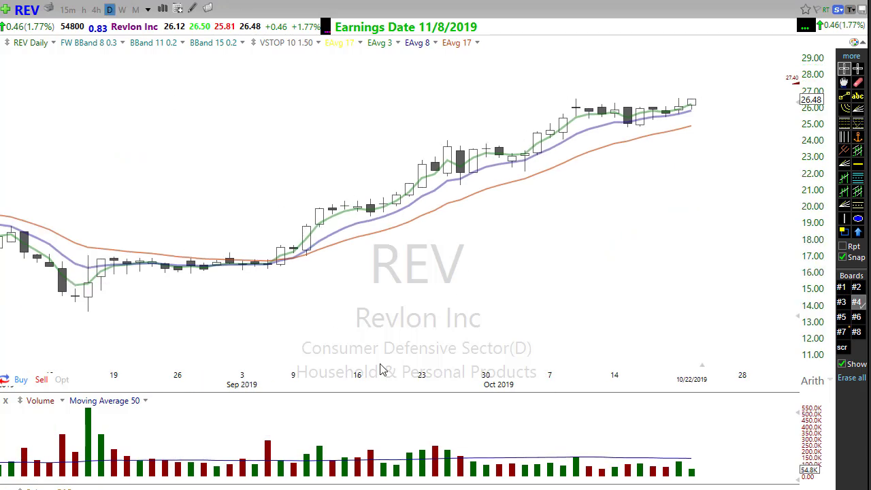
drag(324, 207, 371, 206)
drag(445, 145, 571, 147)
drag(582, 103, 717, 104)
key(Delete)
Step: Return the Revlon chart to the weekly timeframe and review its 2019 price swings
click(122, 10)
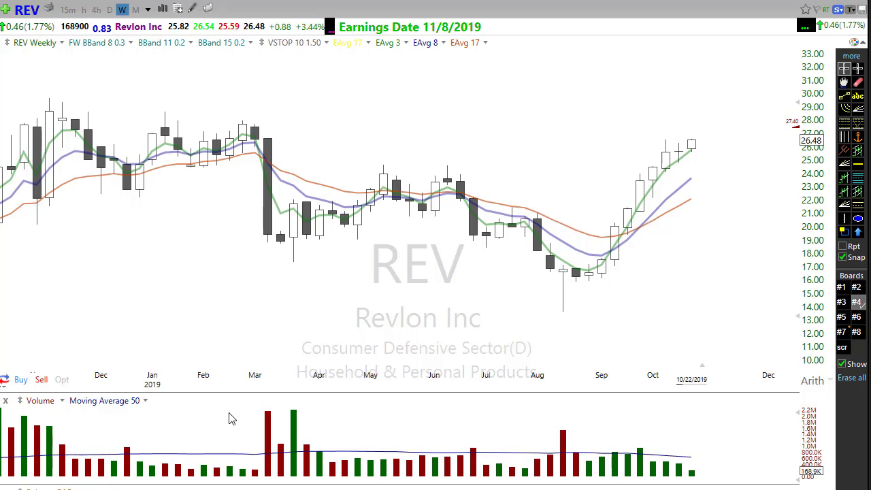
scroll(157, 352, down, 3)
scroll(157, 352, up, 2)
scroll(285, 308, up, 2)
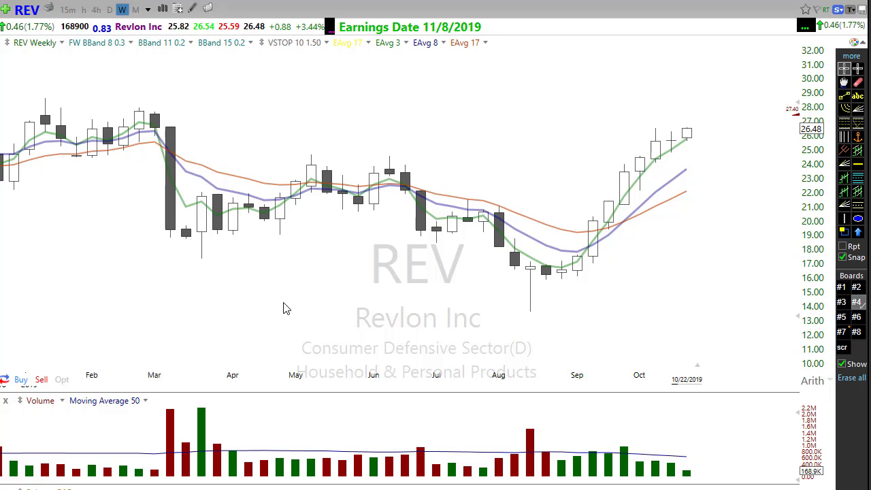
Step: Switch the weekly chart to the utilities sector ETF (XLU) and review its 2019 trend
text(XLU)
key(Return)
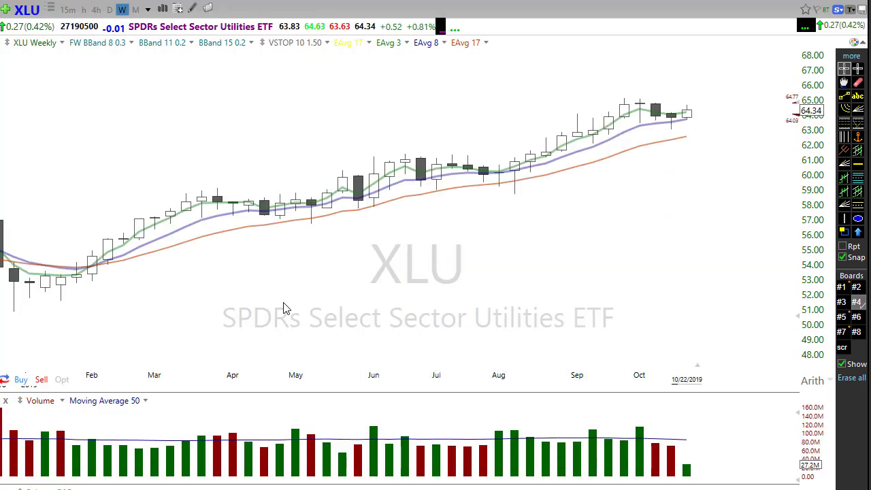
scroll(350, 311, down, 2)
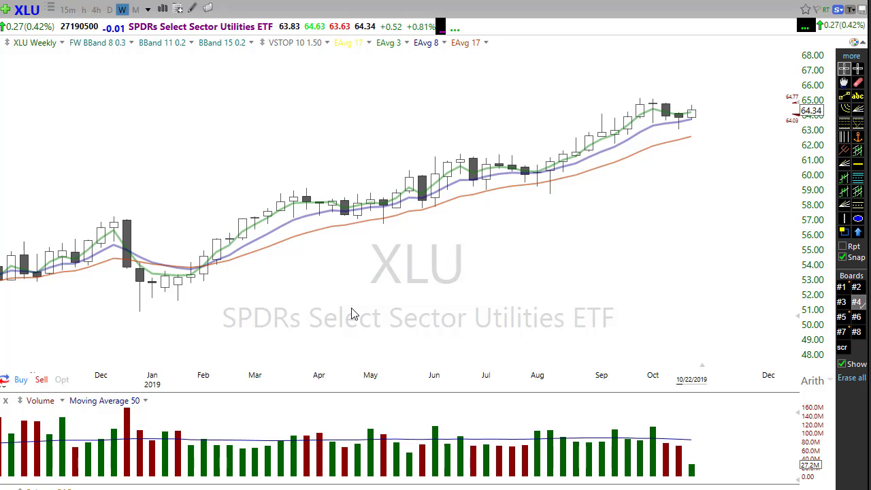
Step: Switch the chart to the technology sector ETF (XLK) and set it to the three-day timeframe
text(xlk)
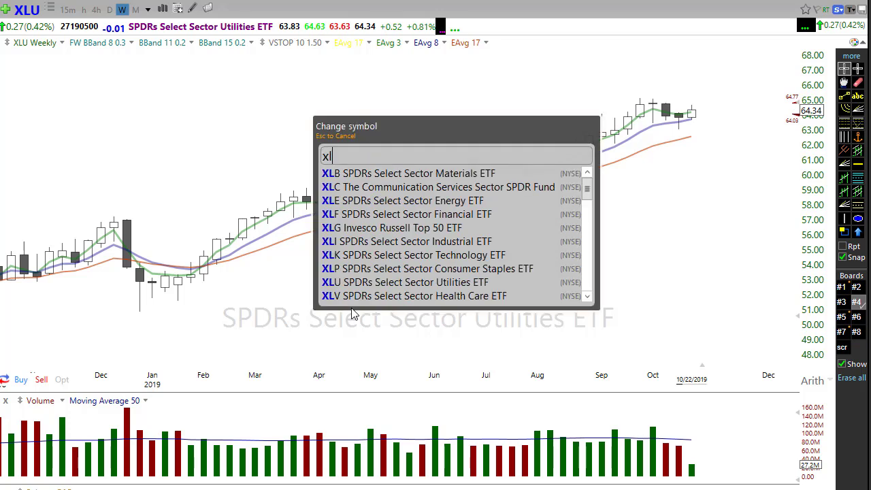
key(Return)
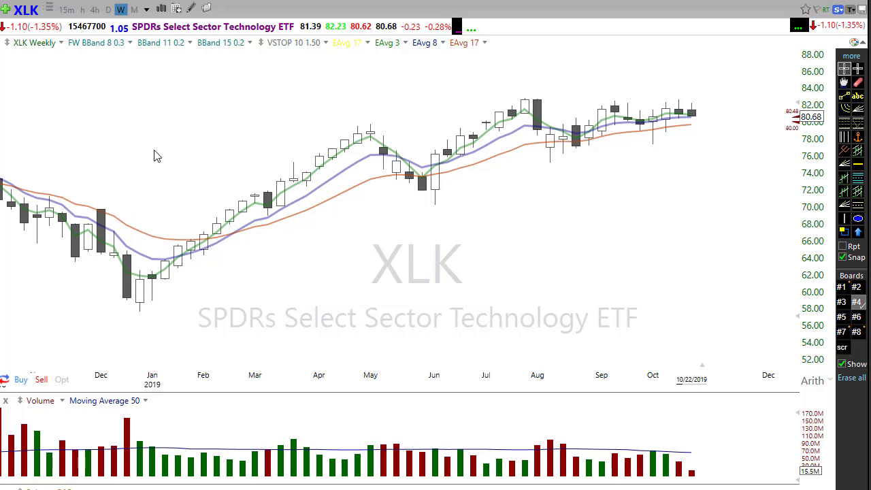
key(3)
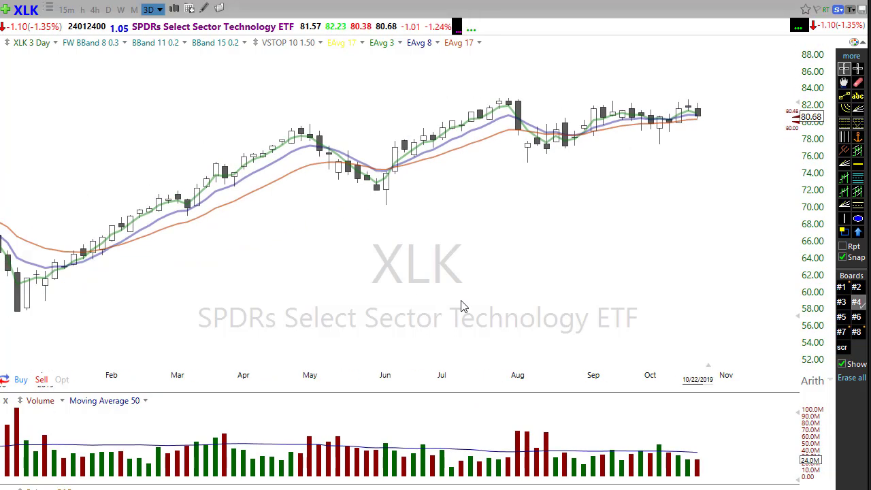
Step: Set the chart to the two-day timeframe and switch its symbol to The Walt Disney Company (DIS)
key(1)
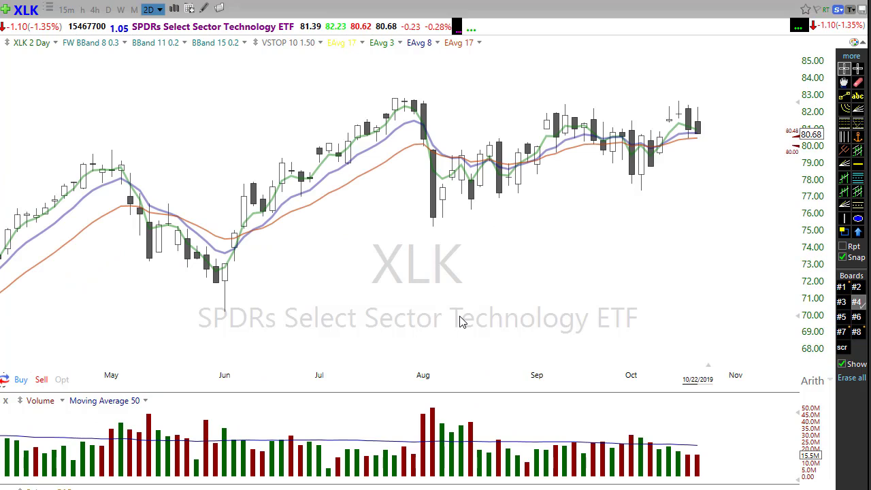
key(2)
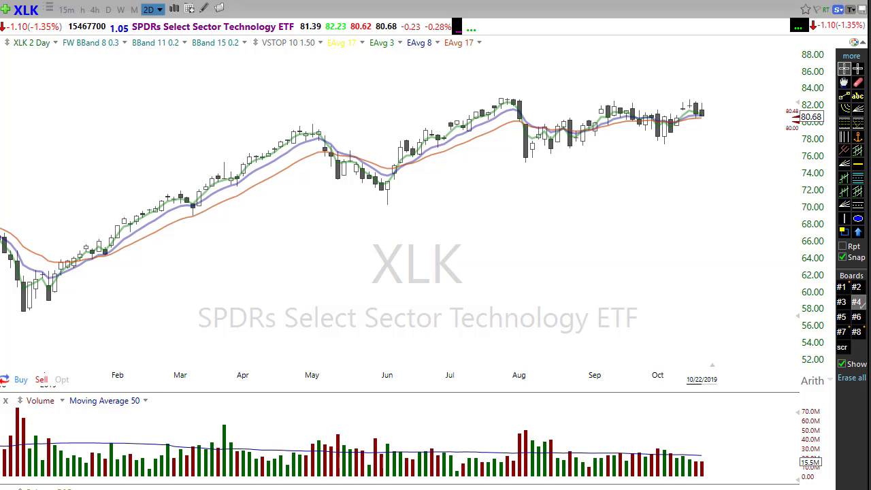
text(dis)
key(Return)
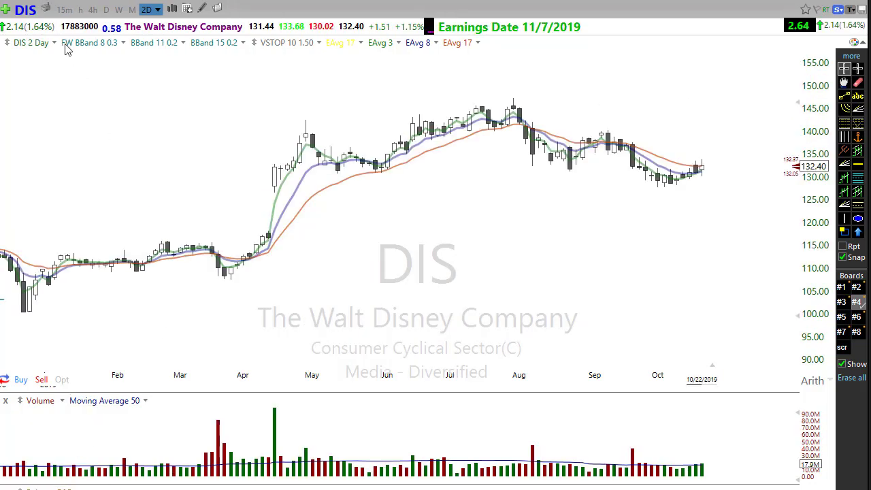
Step: Set the Disney chart to the weekly timeframe and review its price history from 2011 onward
click(119, 9)
scroll(218, 303, down, 8)
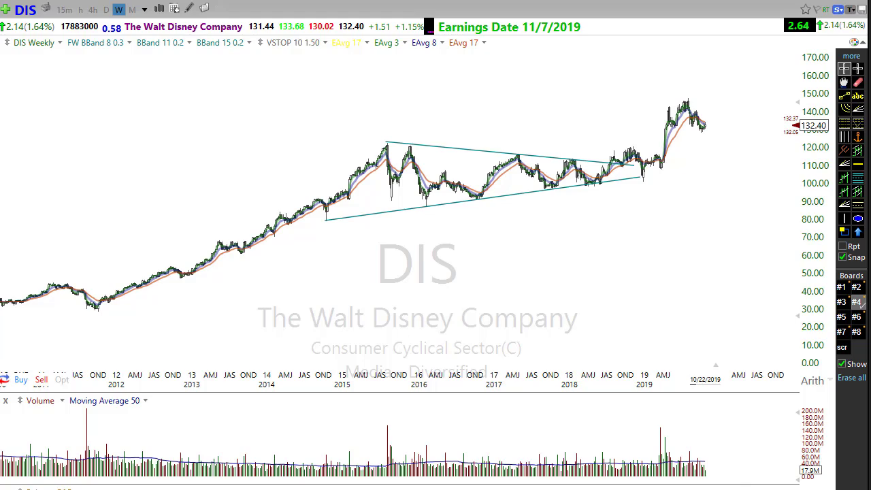
scroll(415, 204, up, 8)
scroll(414, 203, up, 2)
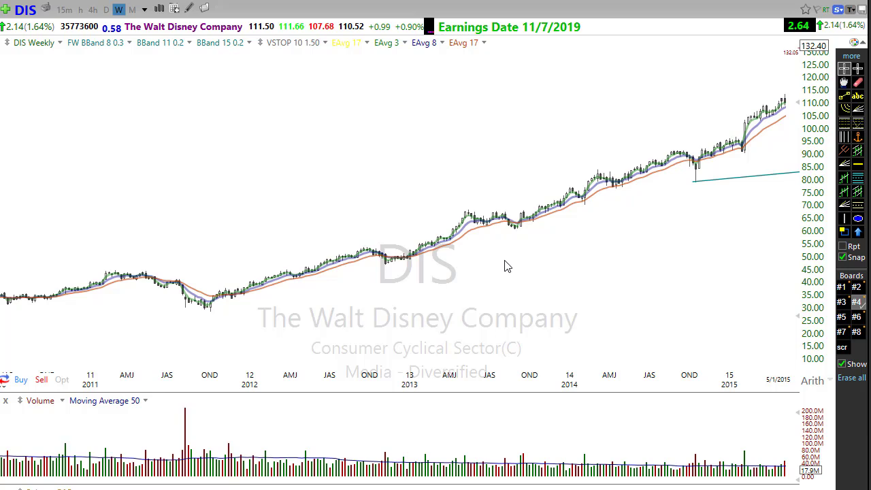
Step: Switch the weekly chart to Microsoft (MSFT) and review its trend from 2017 to 2019
text(msft)
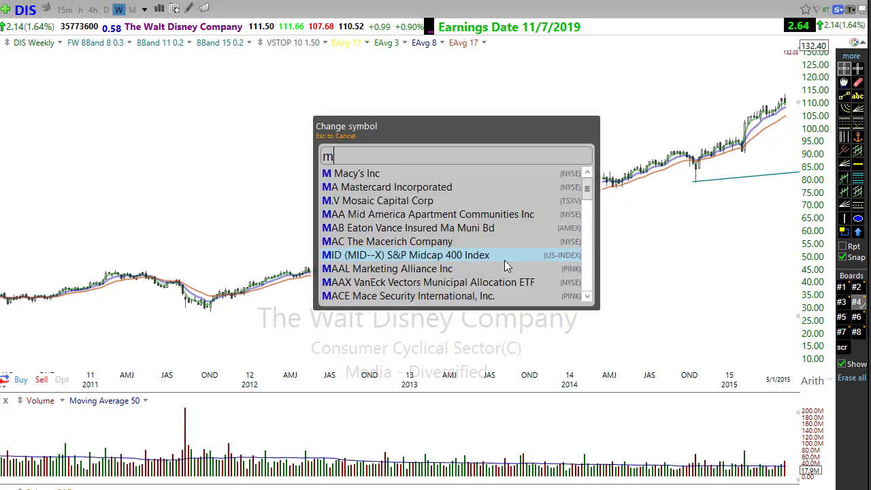
key(Return)
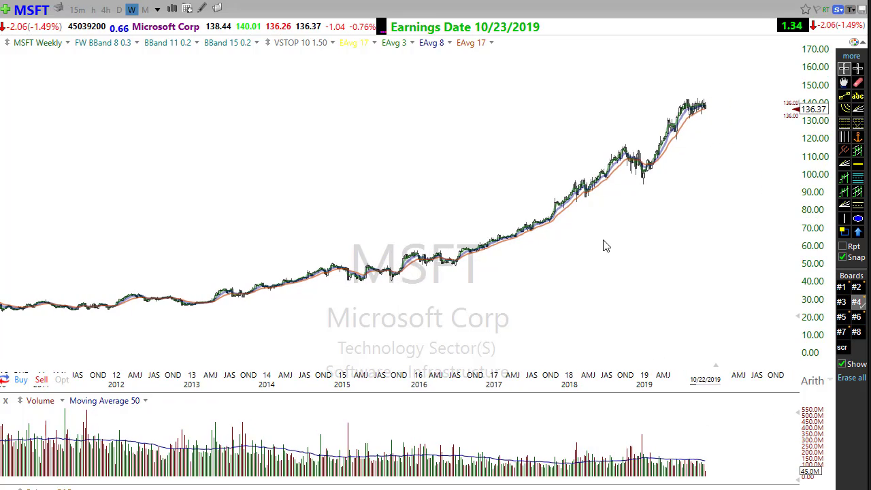
scroll(609, 250, up, 5)
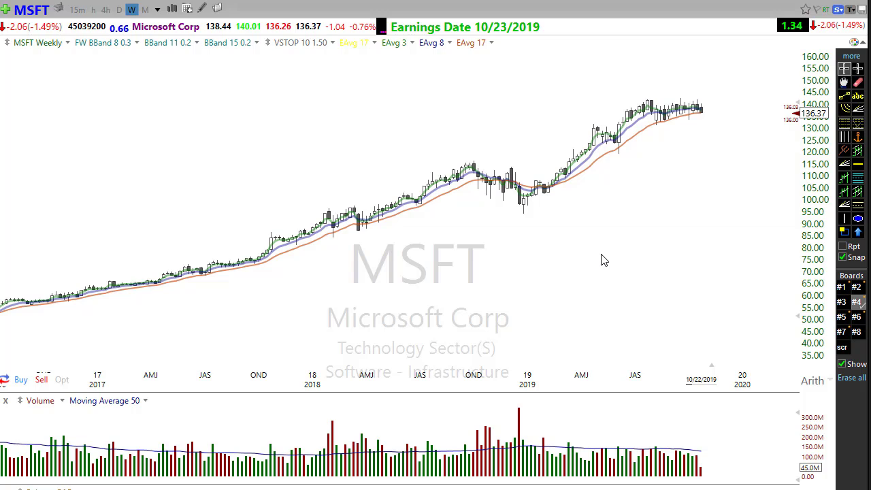
Step: Switch the weekly chart to Walmart (WMT) and review it with the drawings of board #7, returning to board #4
text(wmt)
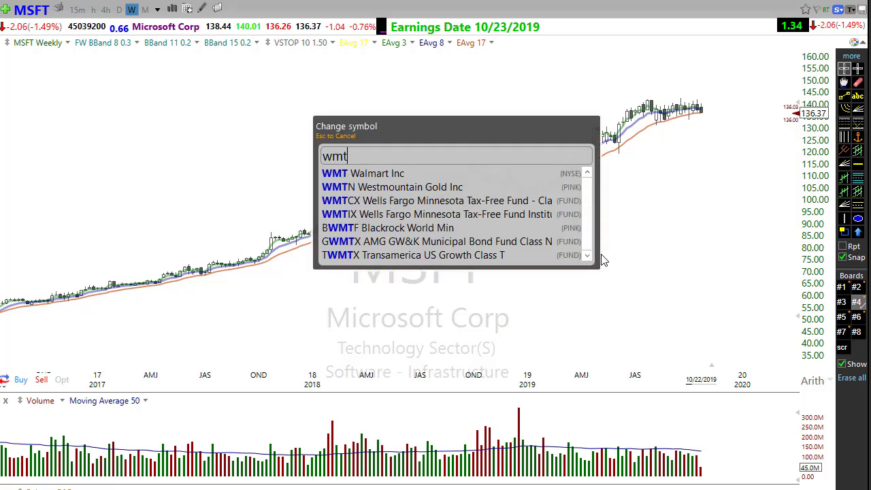
key(Return)
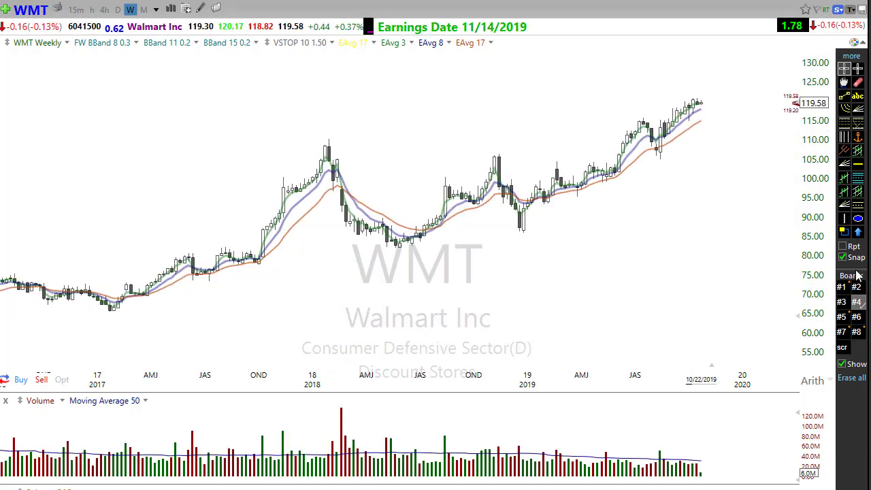
click(841, 331)
scroll(360, 351, up, 2)
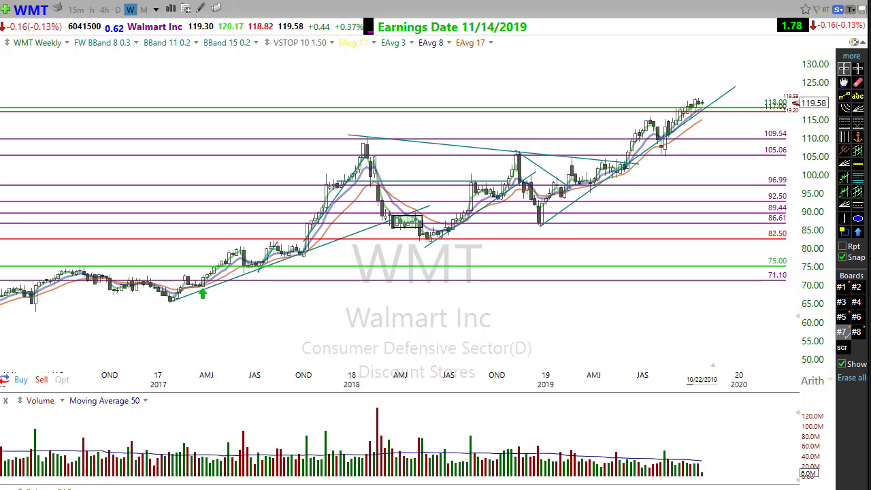
drag(200, 328, 206, 293)
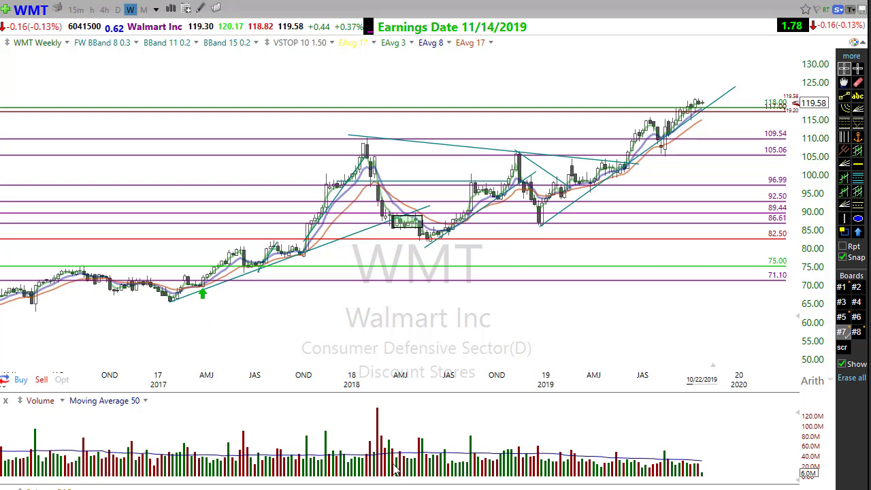
click(856, 302)
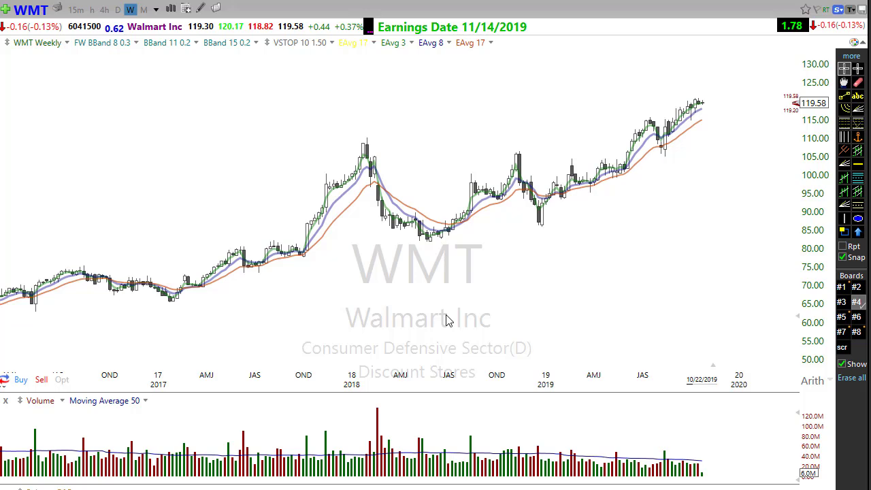
Step: Switch the weekly chart to Home Depot (HD) and review its consolidations and pullbacks from 2017 to 2019
text(hd)
key(Return)
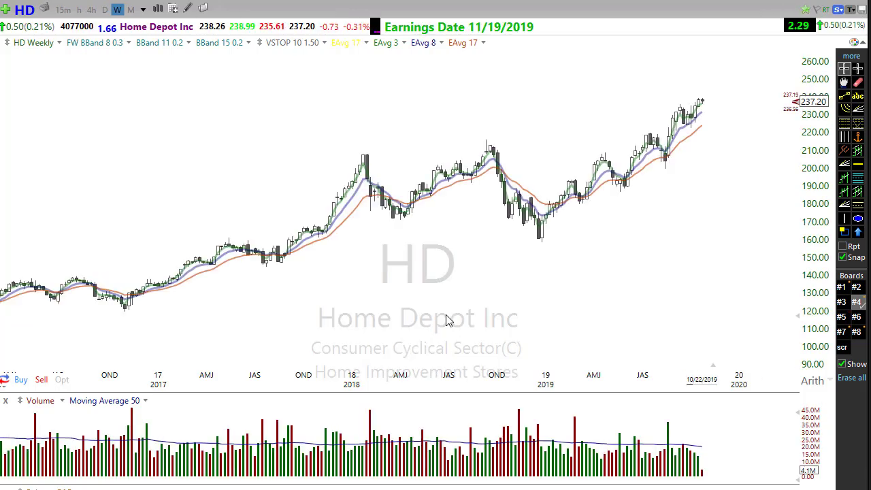
scroll(416, 323, up, 2)
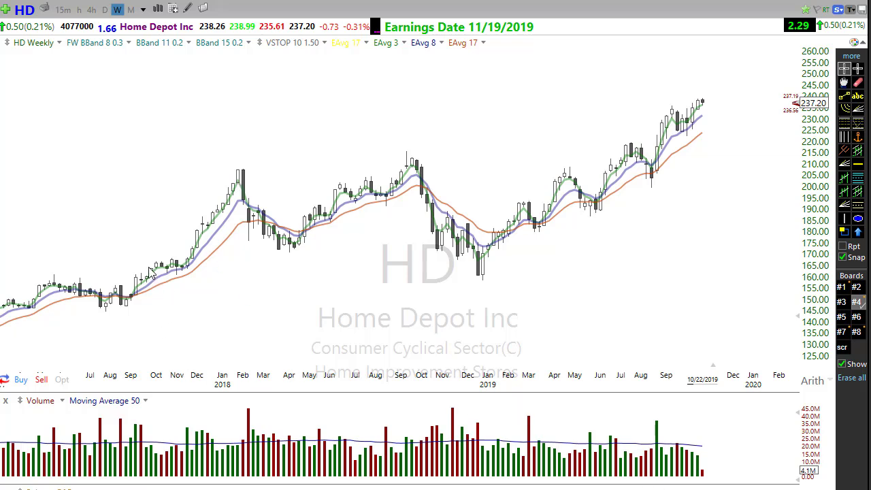
drag(147, 266, 216, 266)
scroll(326, 272, up, 3)
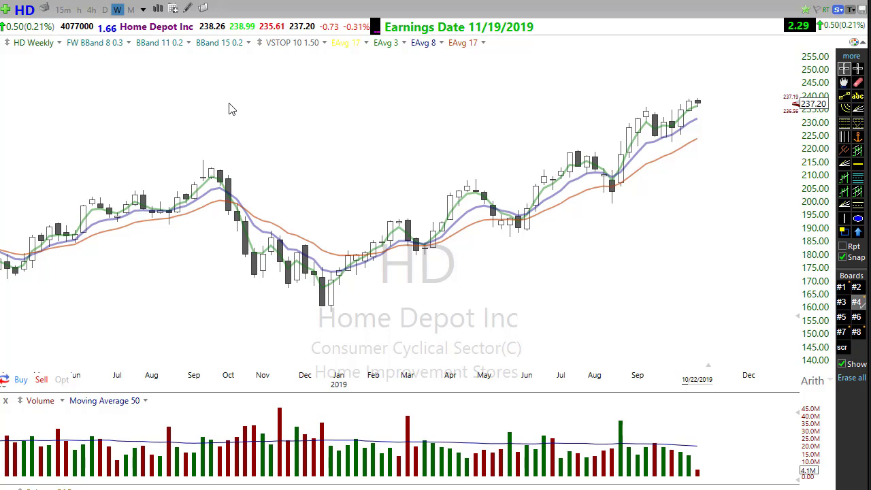
Step: Switch the chart to the Dow Jones Industrial Average ETF (DIA) and set it to the 15-minute timeframe
text(dia)
key(Return)
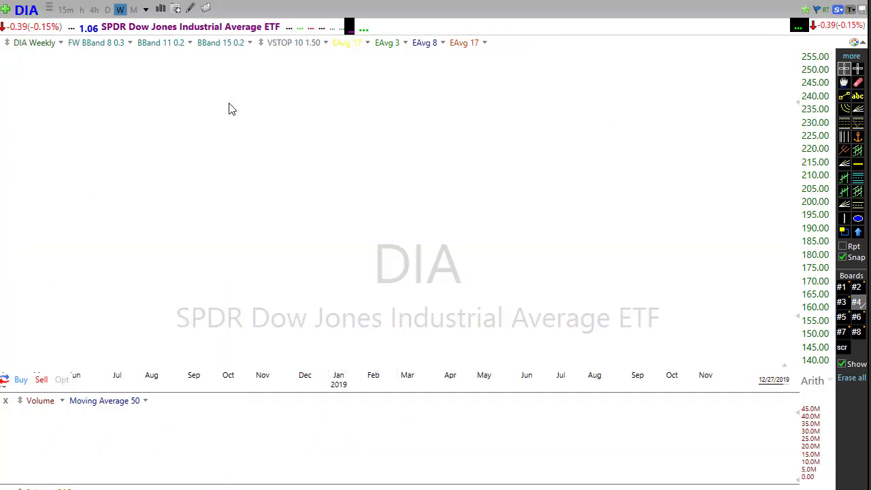
click(65, 9)
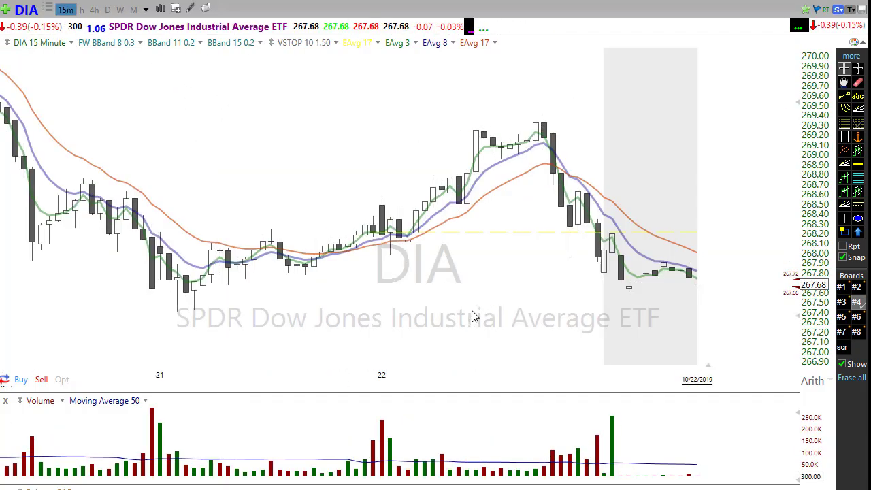
scroll(463, 317, up, 3)
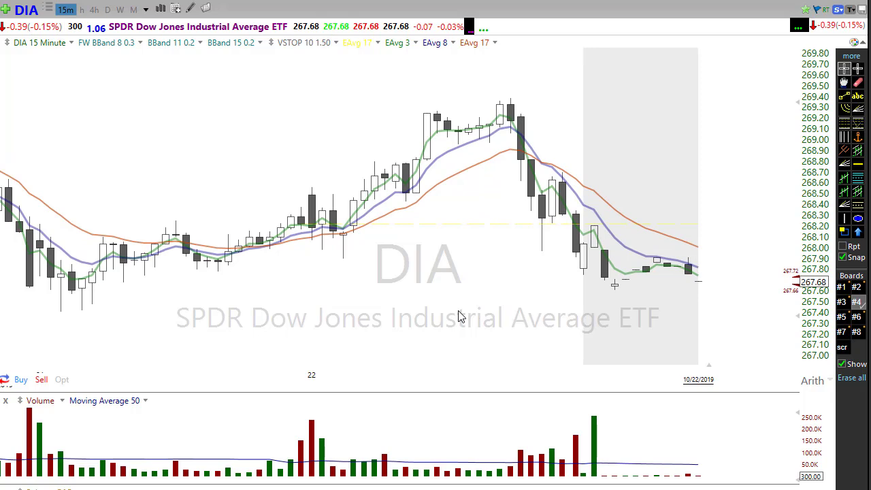
scroll(459, 316, down, 2)
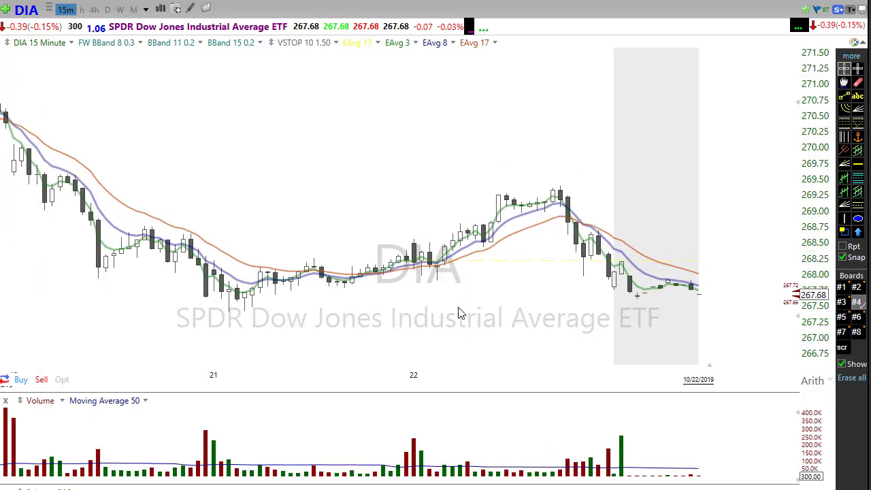
scroll(459, 314, up, 1)
Step: On the 15-minute DIA chart, mark pullbacks to the moving averages on October 18 and 22 with arrows, and erase them
drag(473, 326, 422, 240)
drag(485, 265, 464, 205)
drag(607, 124, 594, 182)
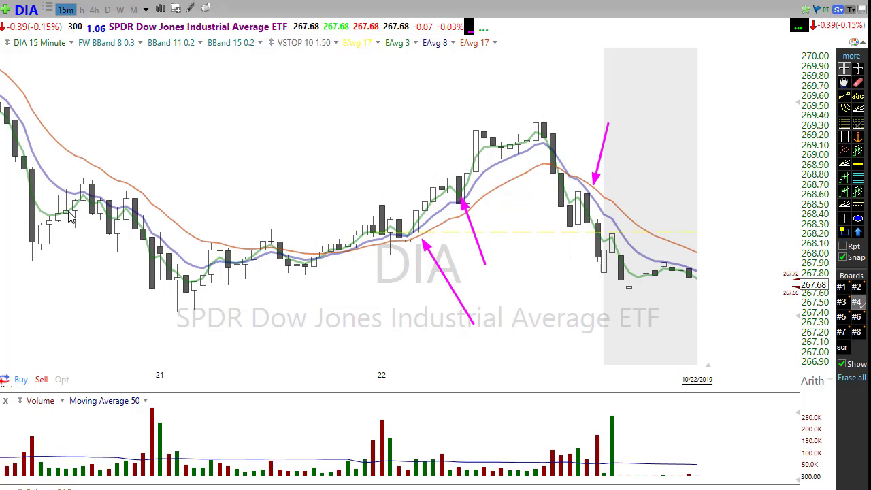
drag(159, 146, 143, 179)
drag(102, 144, 83, 175)
drag(71, 208, 77, 183)
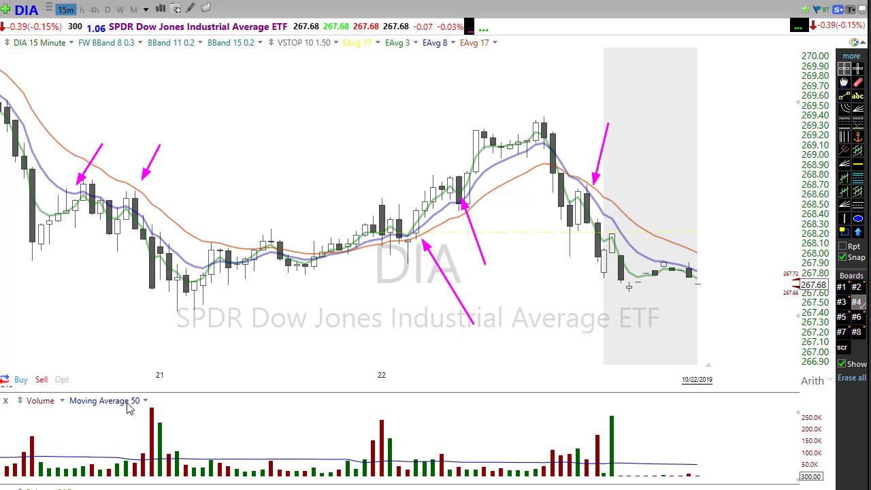
key(Escape)
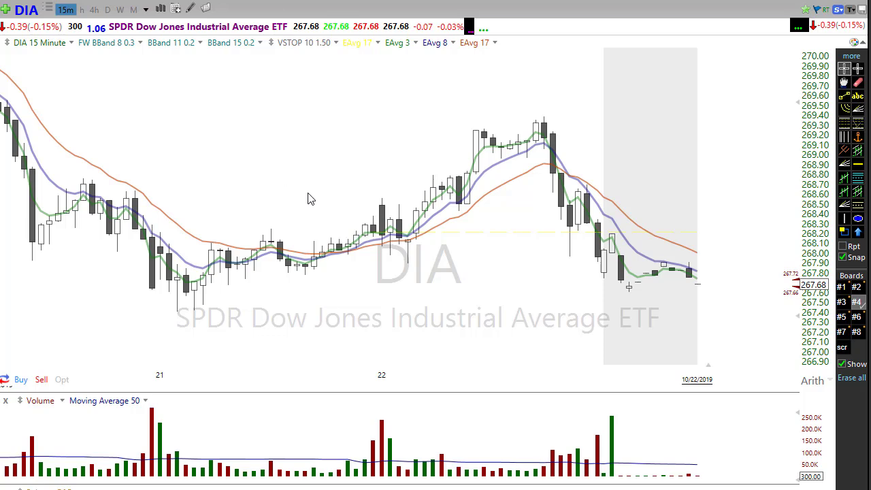
Step: Review the price swings on DIA's 15-minute chart from October 15 to 22
scroll(313, 212, down, 2)
scroll(313, 212, down, 1)
scroll(75, 185, down, 1)
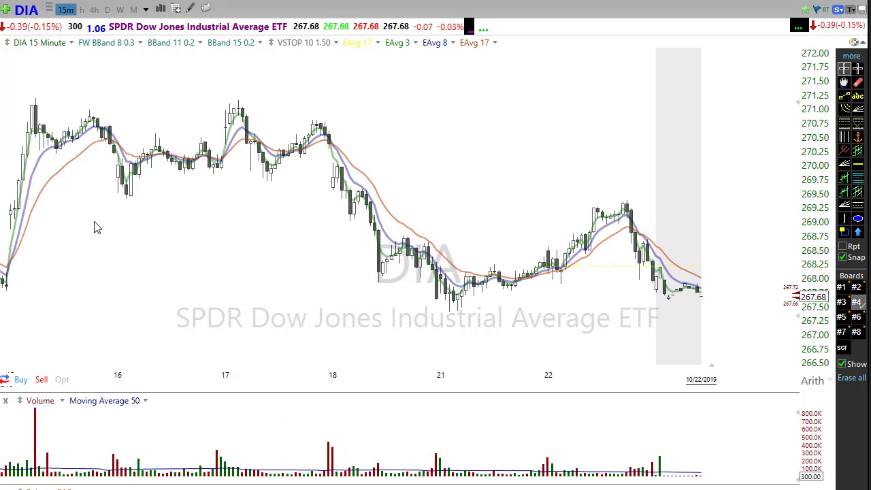
scroll(228, 263, down, 1)
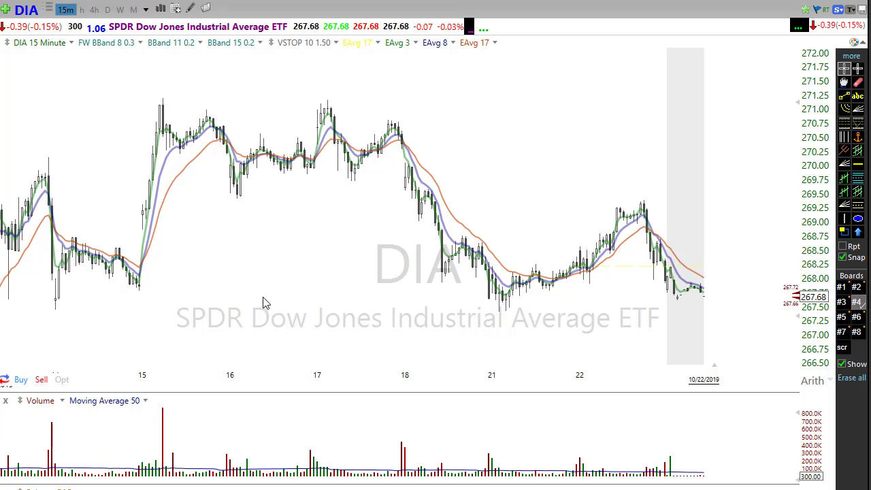
scroll(262, 301, up, 2)
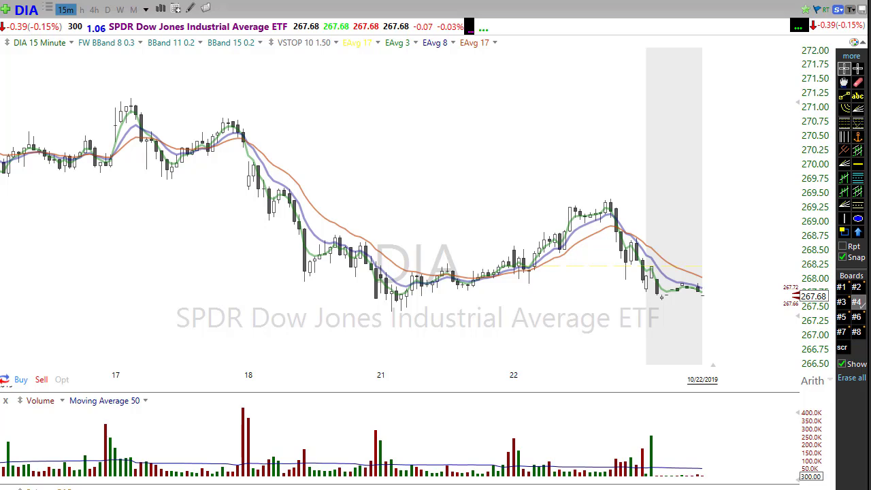
Step: Switch the 15-minute chart to National Beverage Corp (FIZZ) and review its October 21 and 22 moves
text(FIZZ)
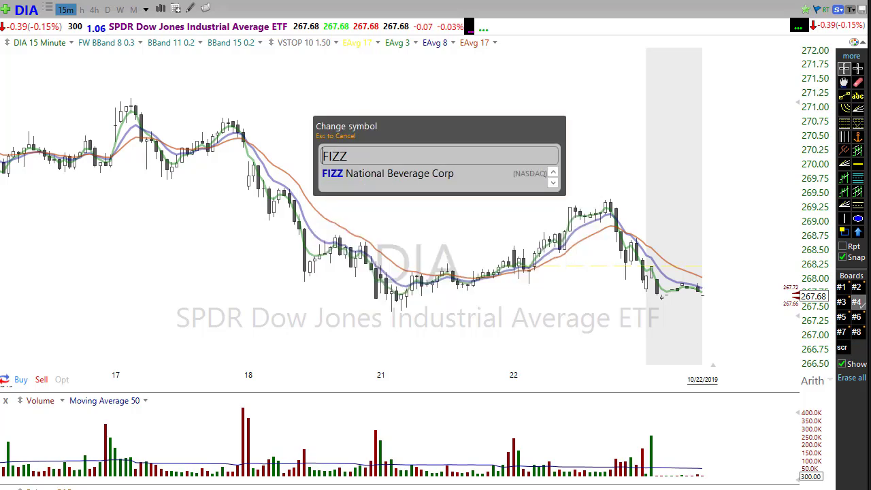
key(Return)
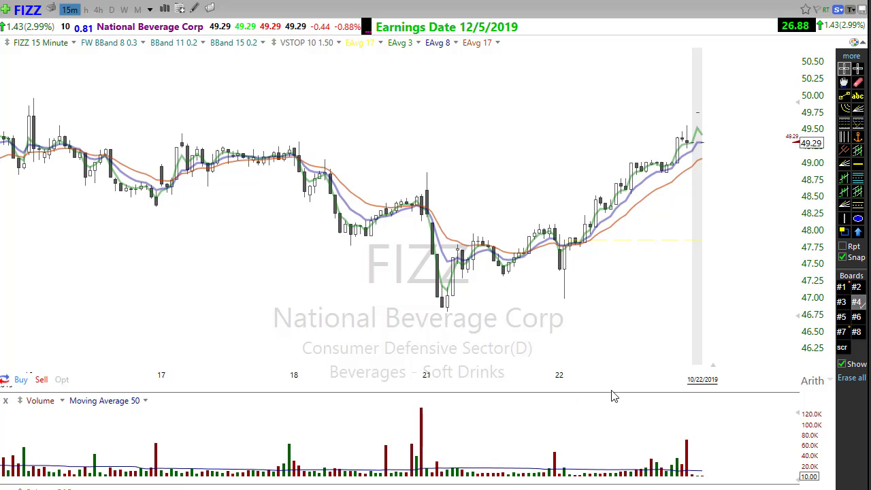
scroll(521, 266, up, 3)
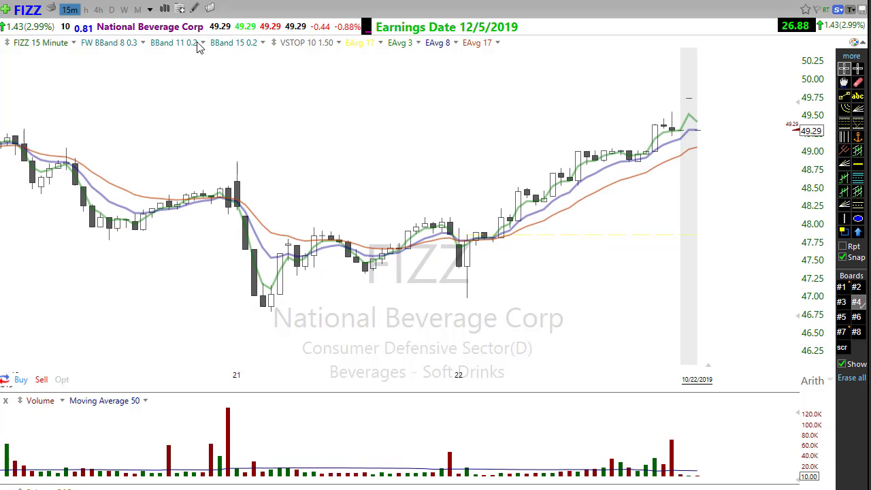
Step: Set the FIZZ chart to the 5-minute timeframe and review its October 21 and 22 trends
click(149, 9)
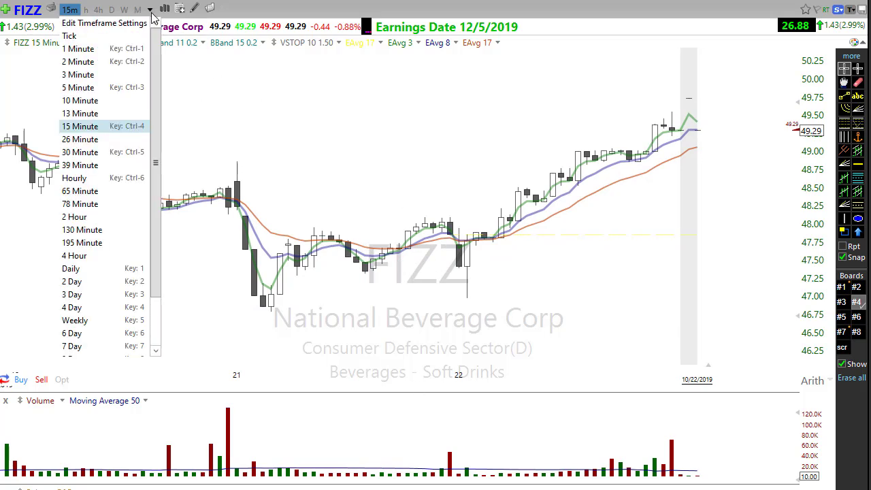
click(84, 89)
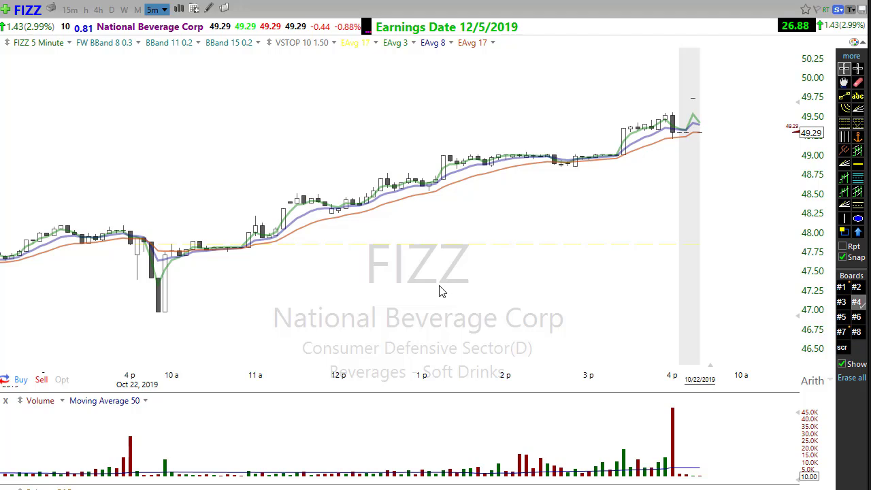
scroll(440, 292, down, 2)
scroll(177, 325, down, 2)
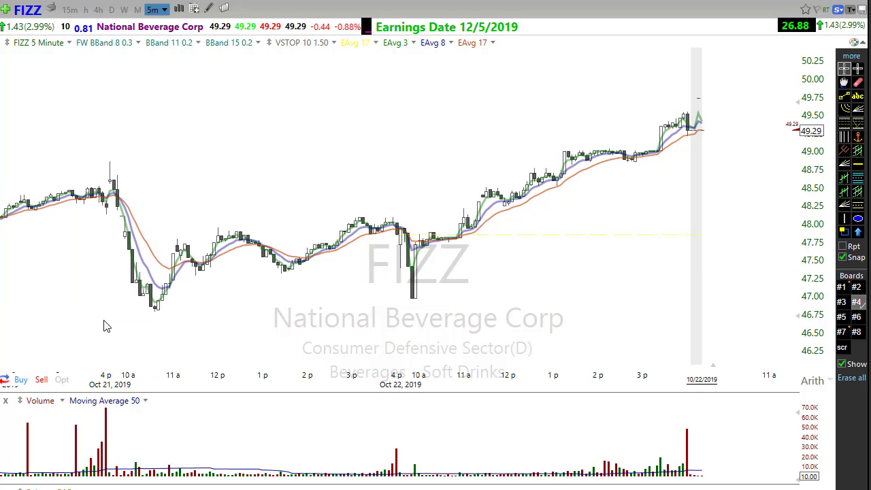
scroll(105, 325, down, 1)
scroll(261, 304, up, 2)
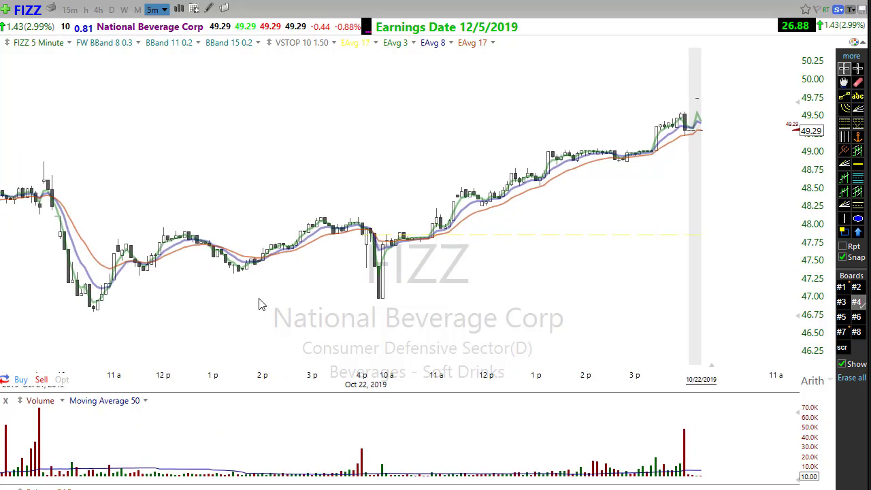
Step: Switch the 5-minute chart back to DIA and review the October 22 rise and decline
text(DI)
key(Return)
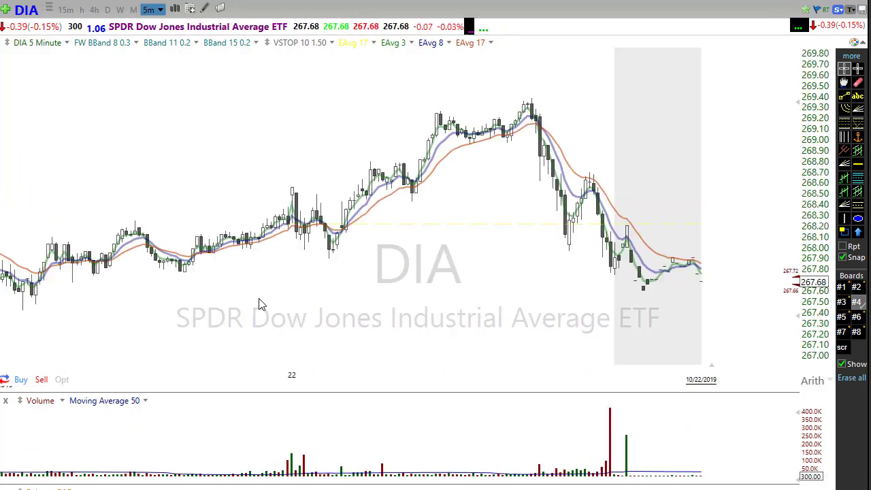
scroll(427, 271, up, 3)
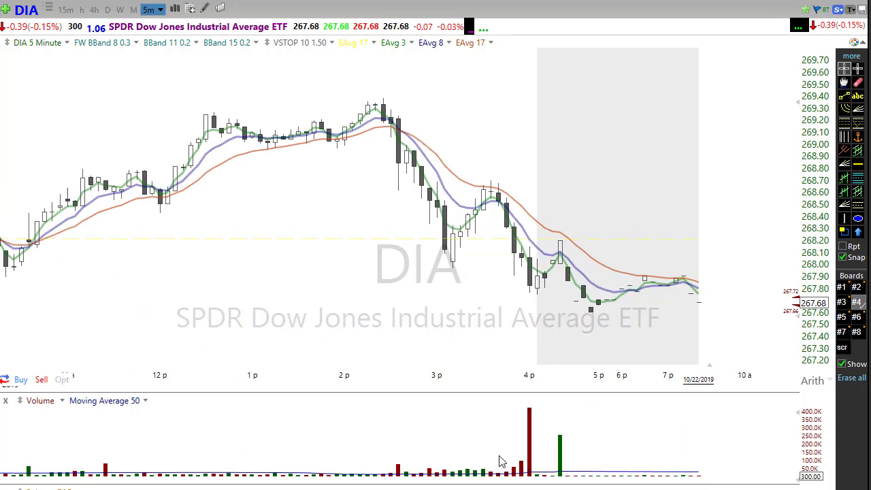
Step: Mark the afternoon decline, rebound, renewed drop and descending highs on DIA's 5-minute chart with arrows, and clear them
drag(374, 110, 432, 221)
drag(442, 260, 477, 198)
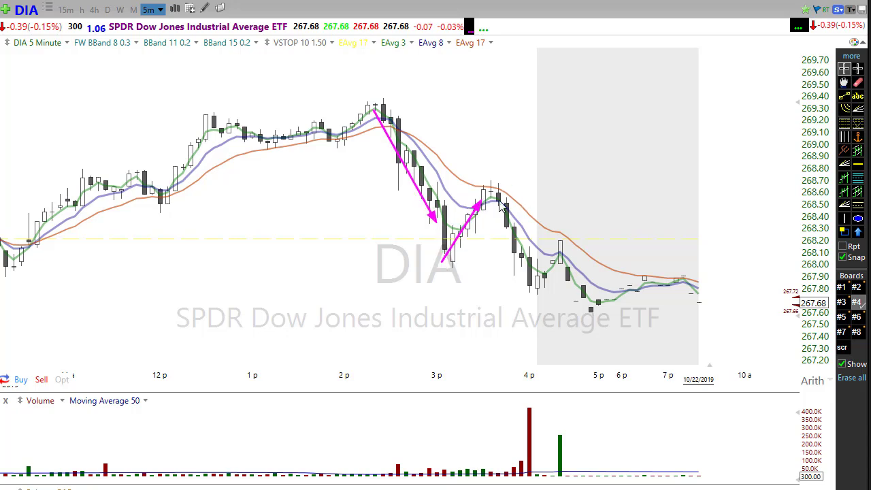
mouse_move(533, 155)
mouse_down()
mouse_move(502, 198)
mouse_move(530, 292)
mouse_up()
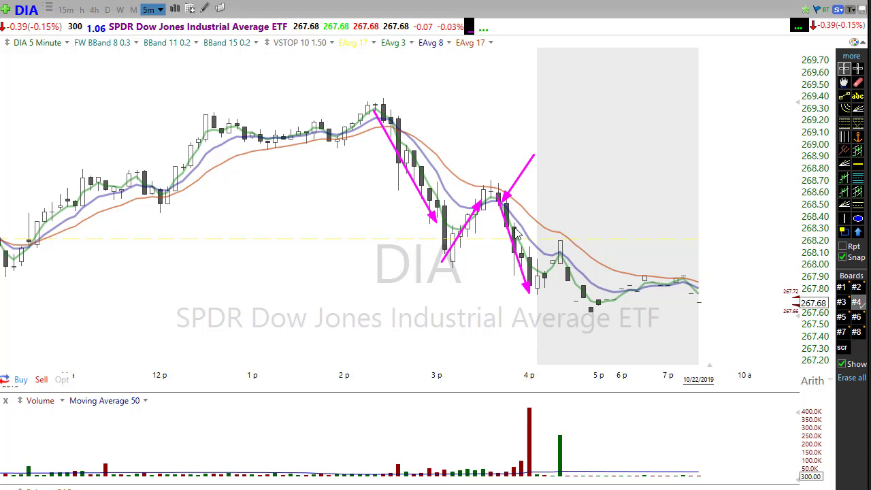
drag(475, 184, 540, 185)
drag(361, 101, 429, 106)
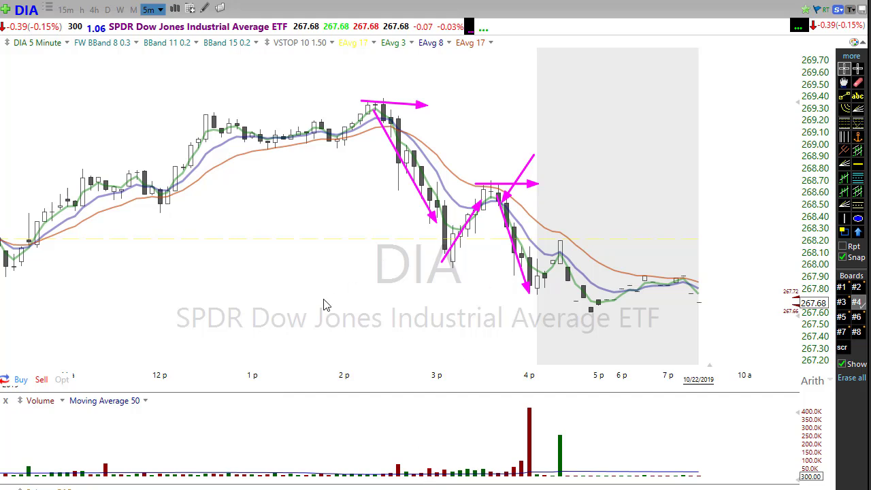
key(Delete)
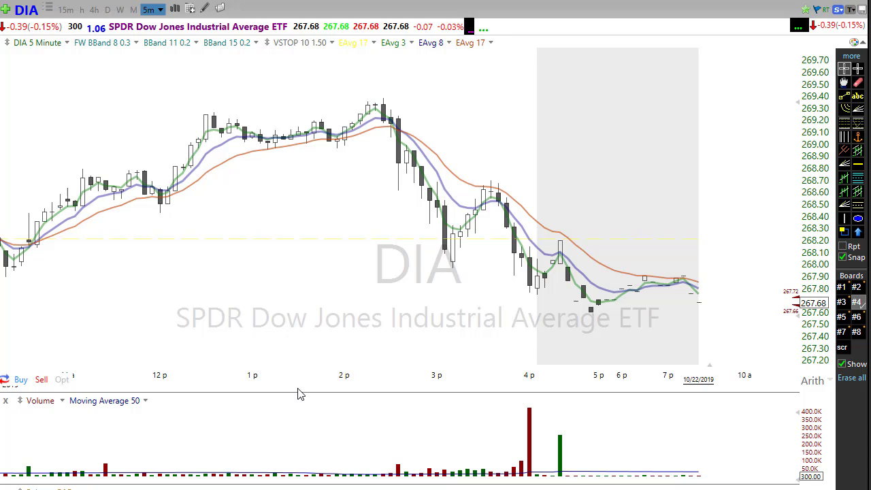
Step: Set the DIA chart to the weekly timeframe and review its trends and pullbacks from 2016 to October 2019
click(120, 9)
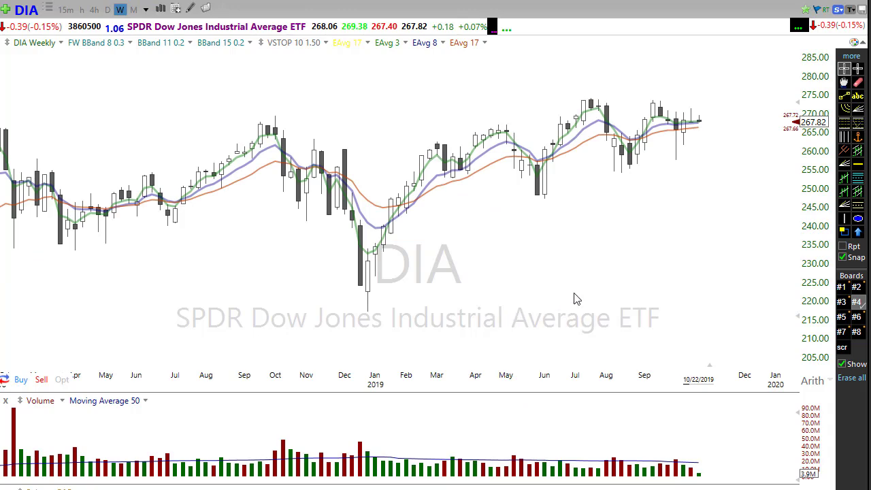
scroll(575, 296, down, 3)
scroll(506, 291, up, 1)
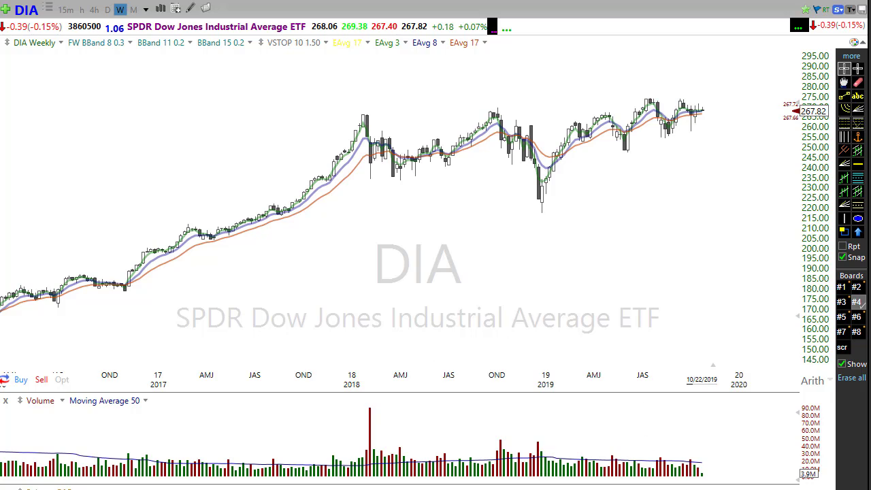
key(Up)
key(Up)
key(Up)
key(Up)
scroll(473, 291, up, 3)
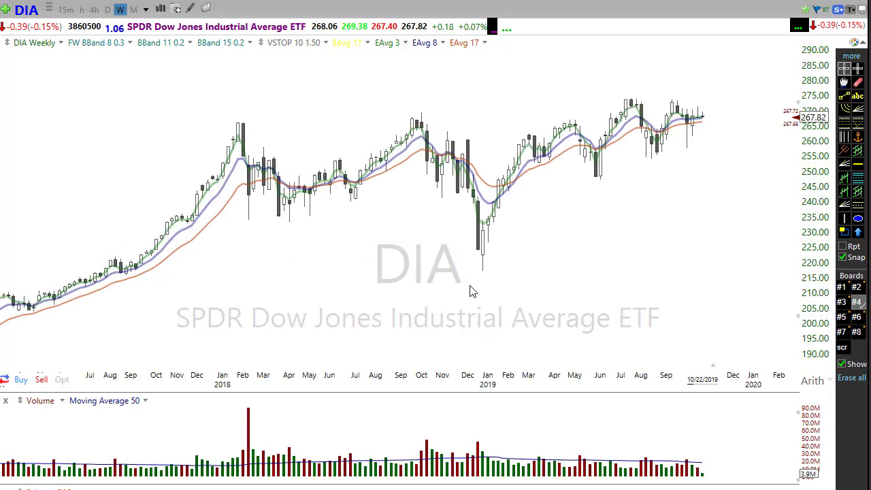
Step: Switch the weekly chart to TLT and review its 2019 rise and recent pullback
text(tlt)
key(Return)
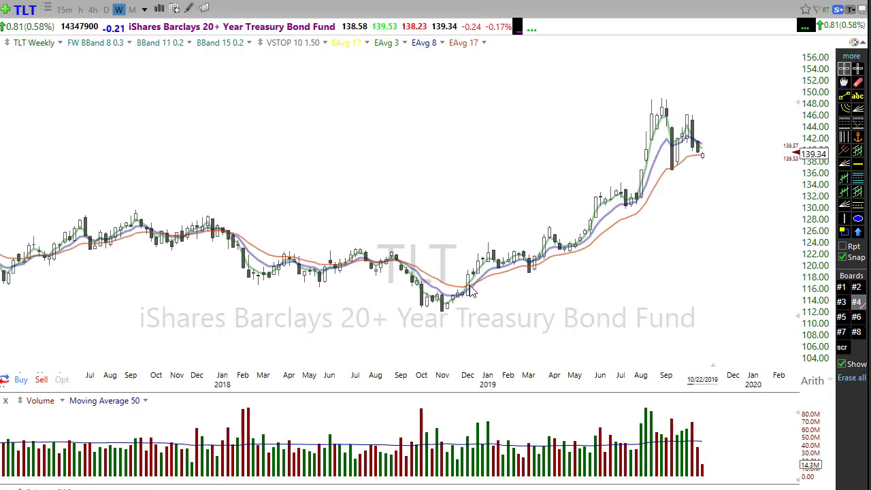
scroll(563, 279, up, 3)
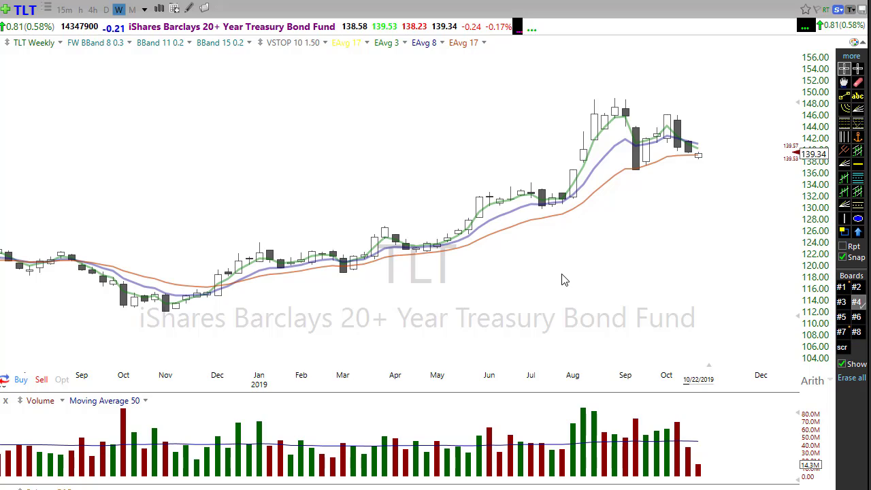
Step: Switch the weekly chart to XLE and review its price swings back to 2017
text(xle)
key(Return)
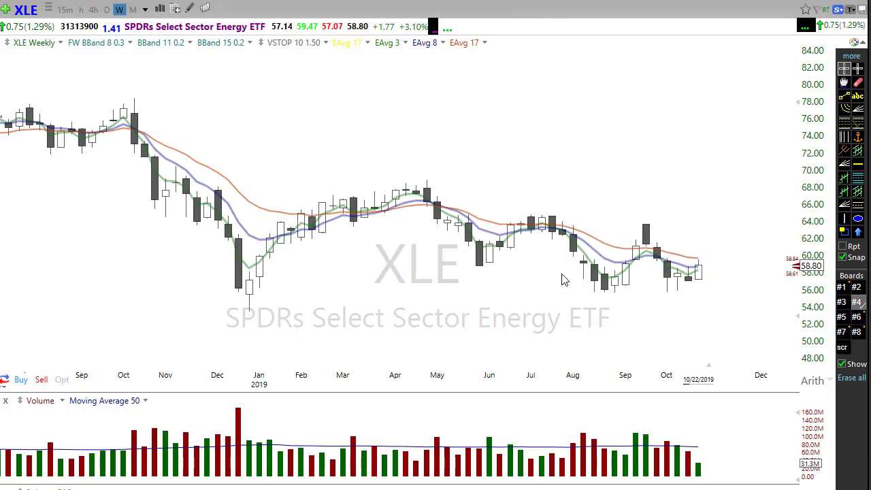
scroll(559, 320, down, 2)
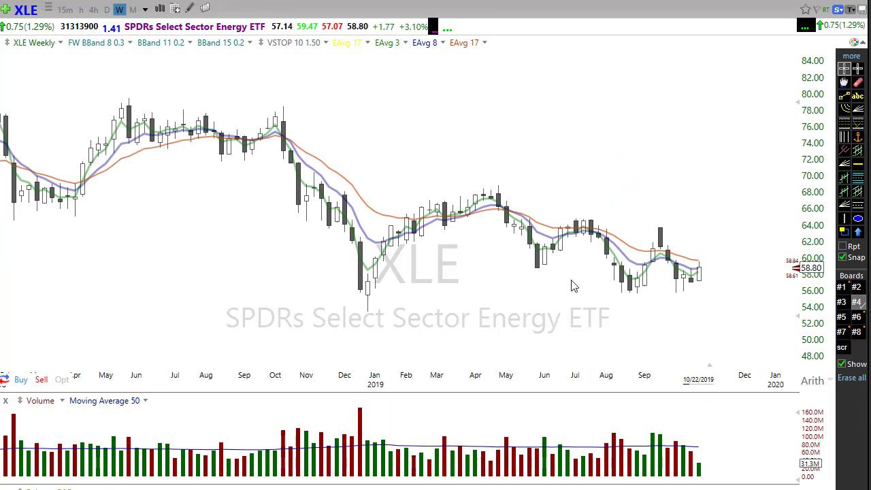
scroll(568, 287, down, 2)
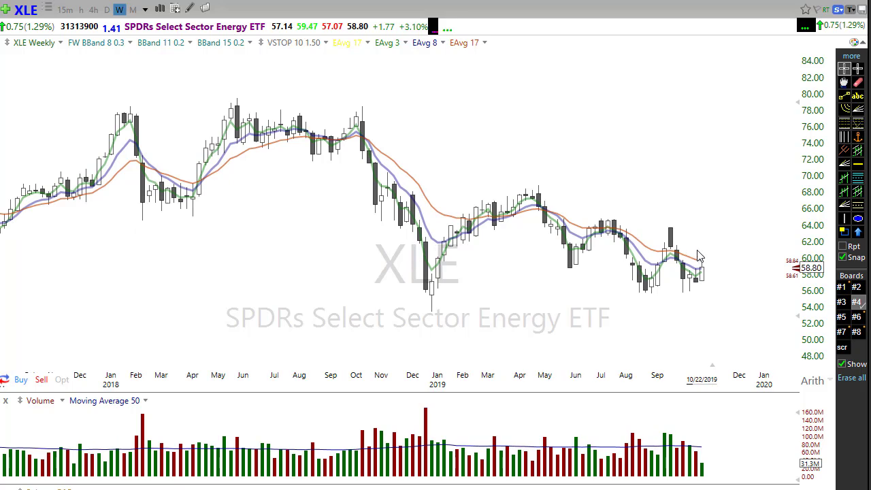
scroll(457, 296, down, 2)
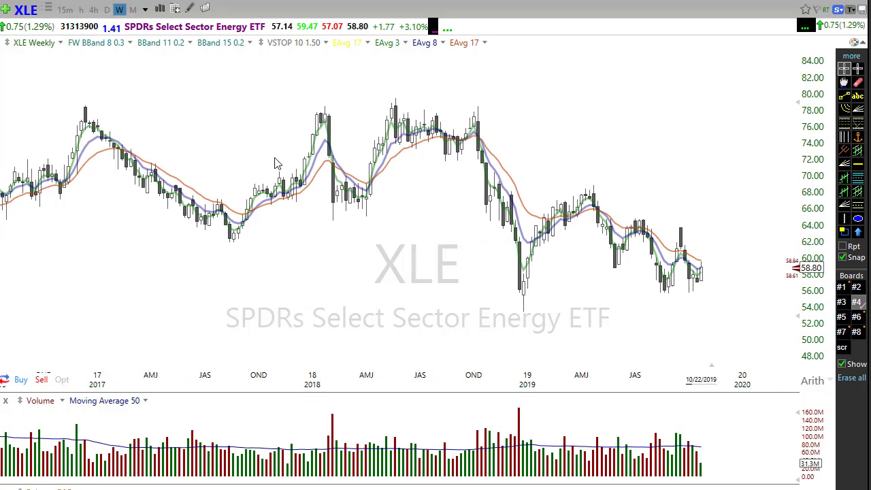
Step: Set the XLE chart to the 3-day timeframe, showing mid-2018 to October 2019
text(3D)
key(Return)
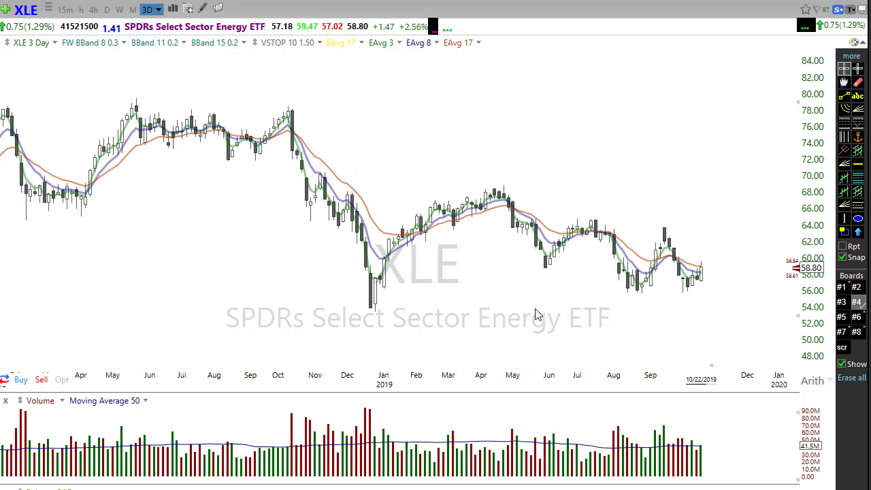
scroll(537, 315, up, 1)
Step: Mark XLE's downtrend rallies and early-2019 pullbacks near the moving averages with arrows, and clear them
drag(519, 175, 498, 221)
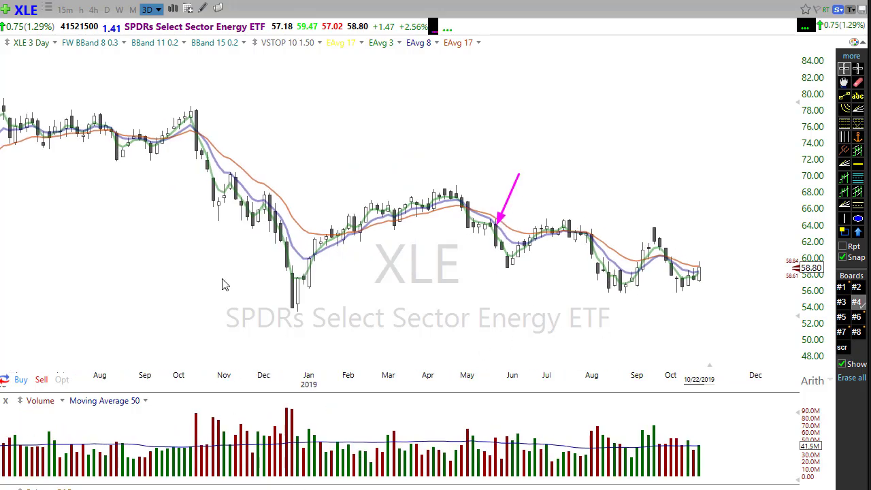
mouse_move(262, 132)
mouse_down()
mouse_move(243, 166)
mouse_move(277, 189)
mouse_up()
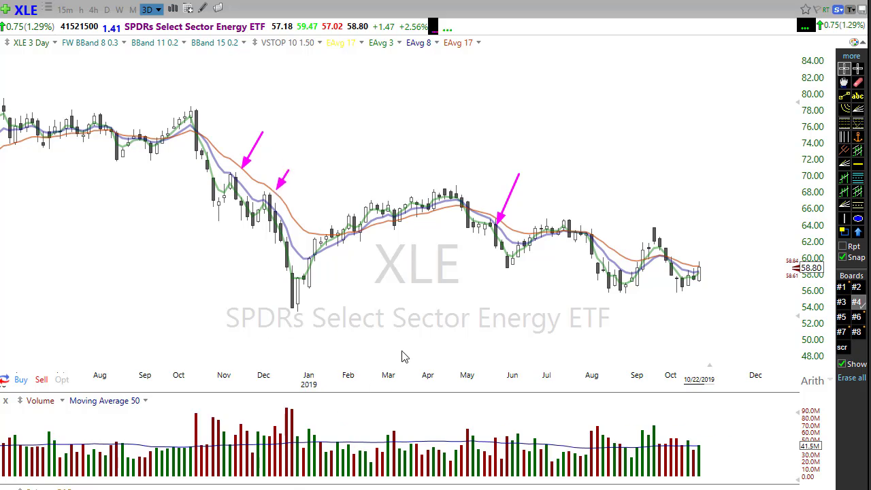
drag(425, 287, 368, 231)
drag(418, 259, 394, 225)
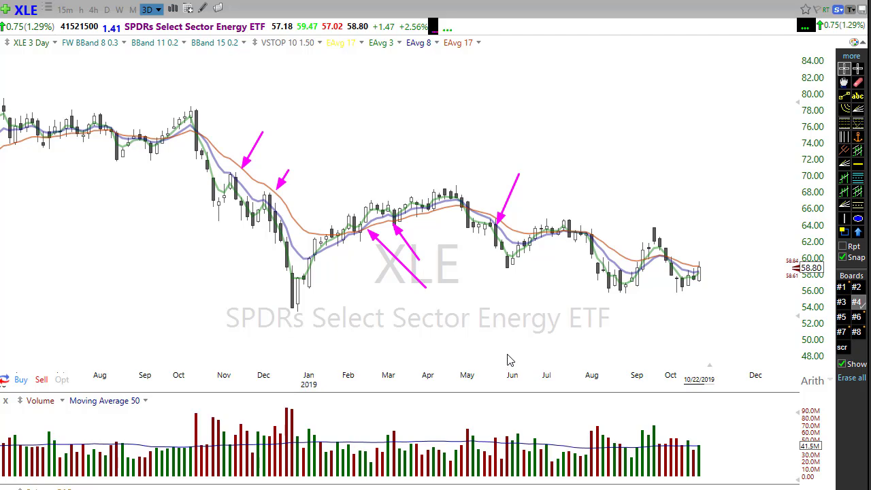
key(Delete)
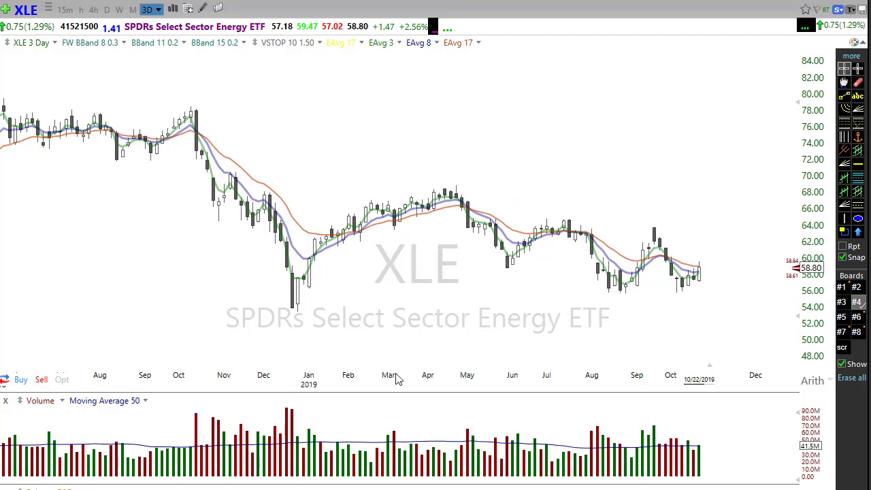
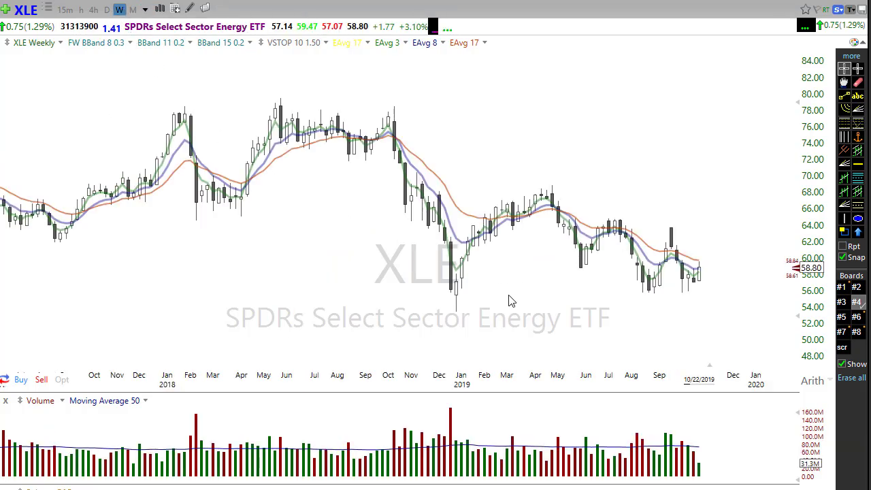
Step: Switch the chart to BND on the weekly timeframe
scroll(509, 298, up, 2)
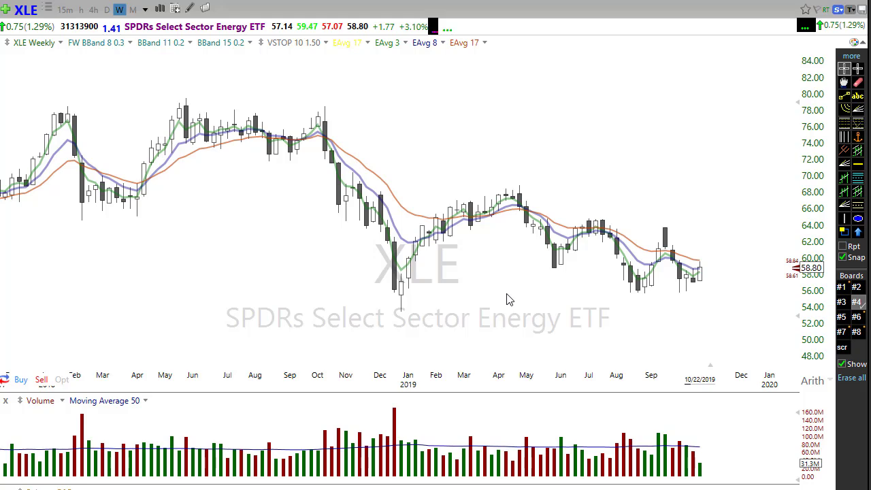
text(bnd)
key(Return)
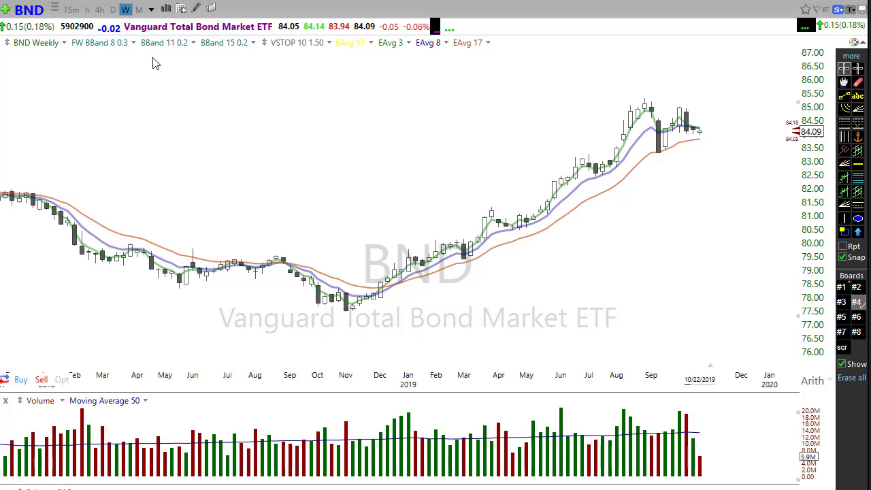
Step: Compare BND's trend on the 3-day, 2-day and daily timeframes, extending the daily view back to April 2019
key(3)
key(d)
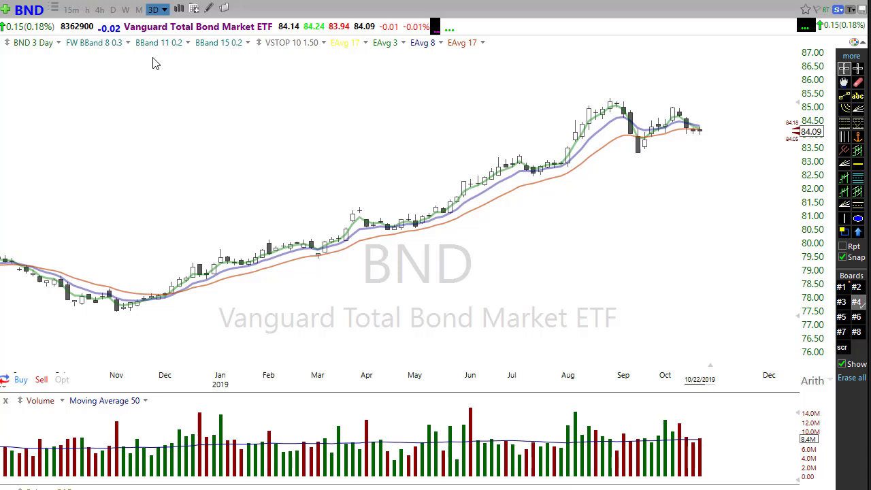
key(2)
key(d)
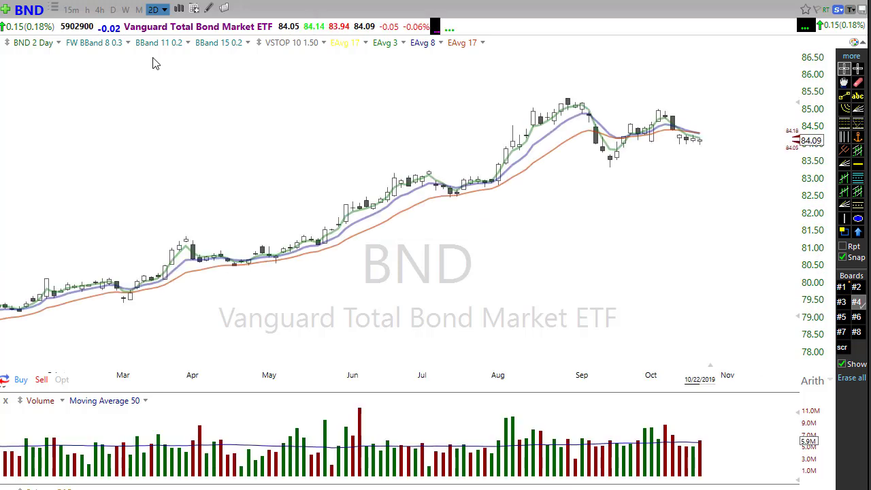
key(d)
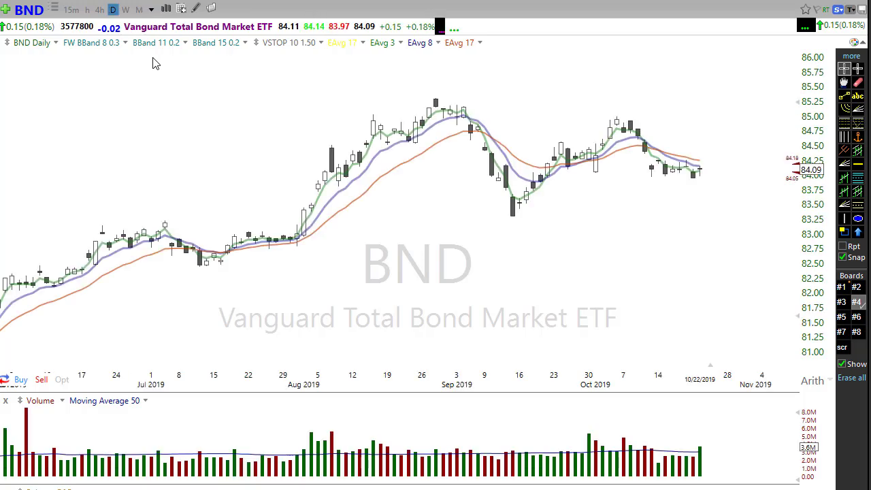
scroll(487, 257, down, 2)
scroll(493, 258, down, 1)
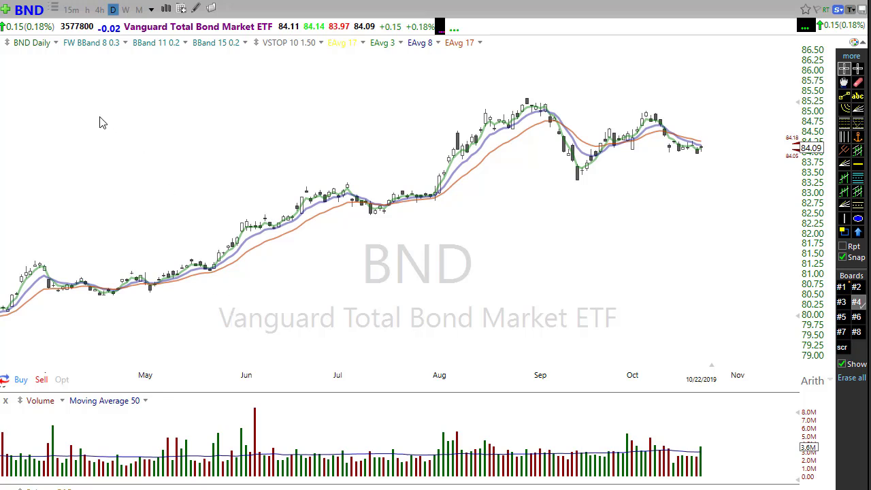
Step: Return BND to the weekly timeframe and make the VSTOP 10 1.50 indicator visible on the price chart
click(125, 9)
scroll(449, 331, up, 3)
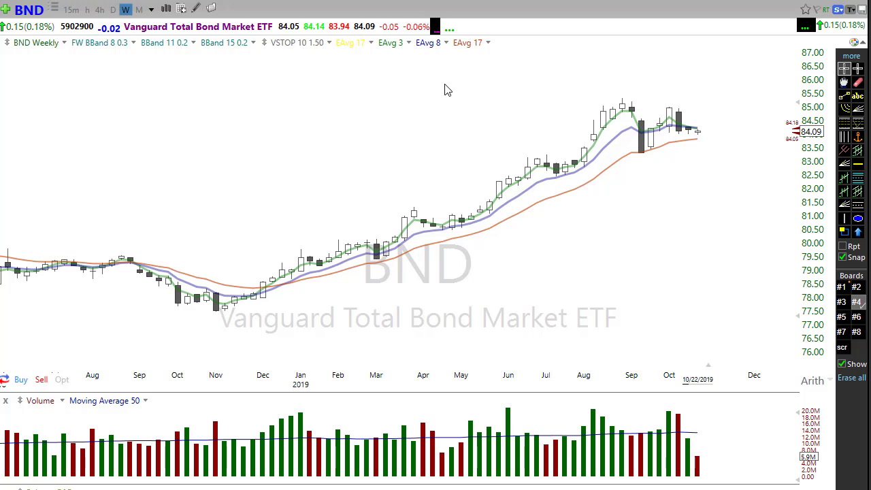
click(297, 48)
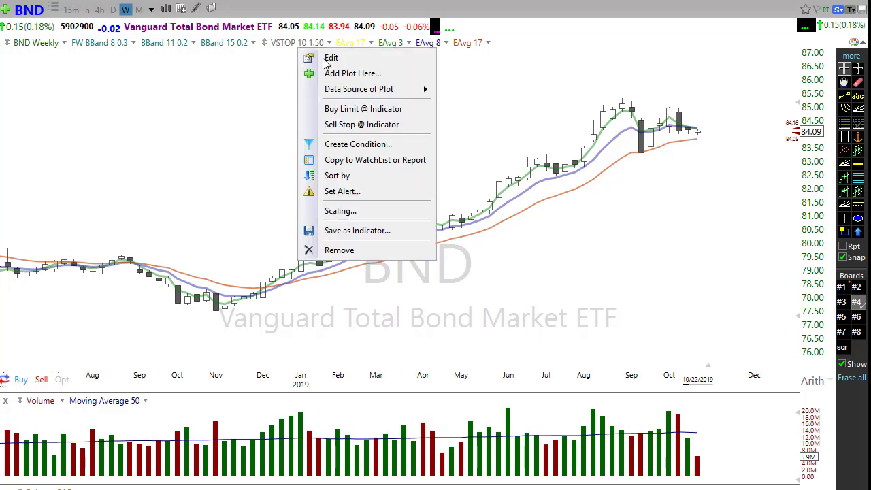
click(303, 59)
drag(365, 178, 399, 178)
click(427, 256)
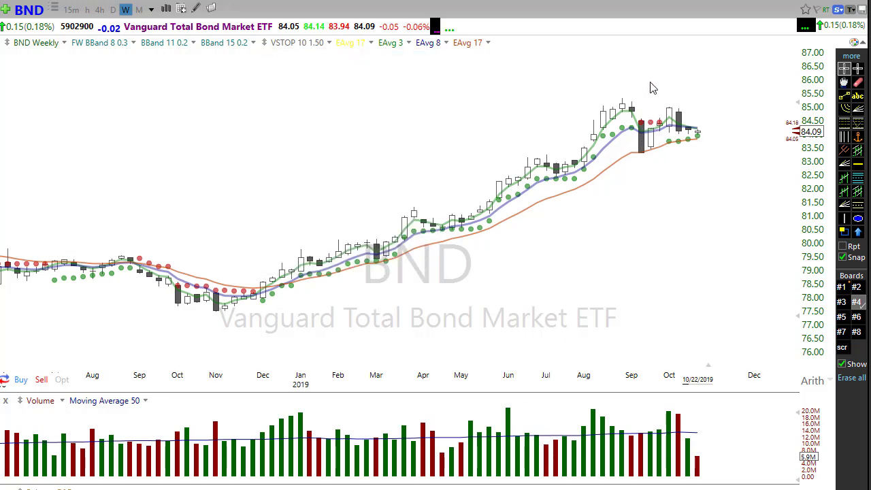
Step: Mark BND's September drop, late-April consolidation and following advance with arrows on the weekly chart, and clear them
drag(651, 79, 641, 123)
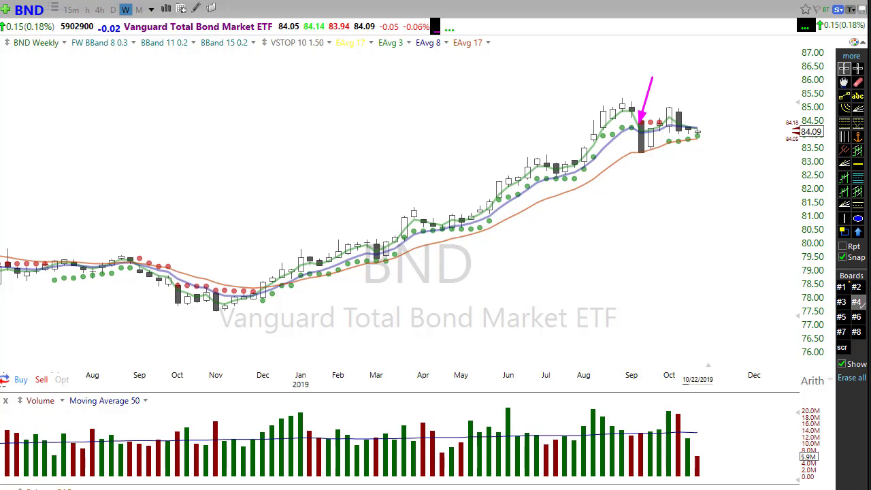
drag(473, 267, 449, 228)
drag(453, 196, 516, 204)
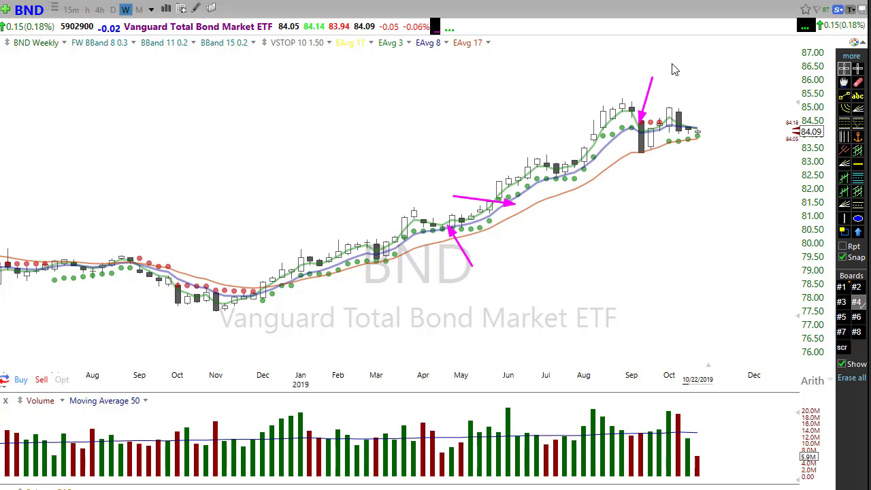
key(Escape)
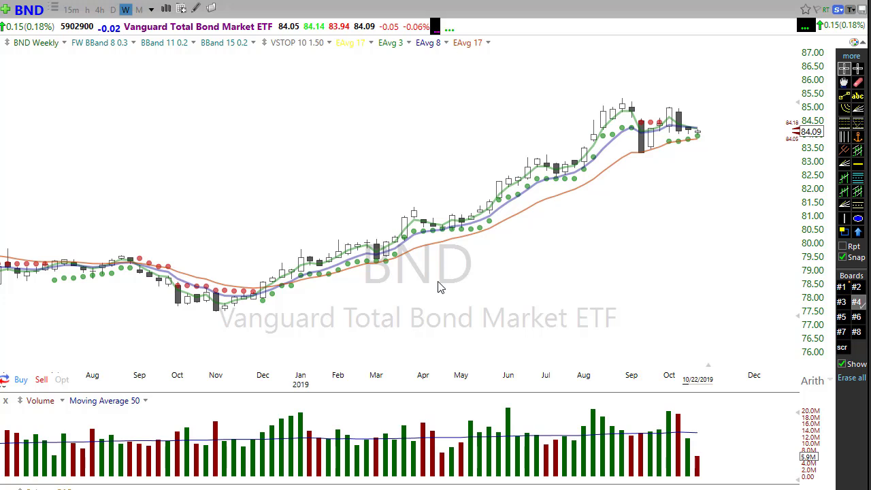
Step: Switch the weekly chart to MSFT and display drawing board #7 with its trendlines and price levels back to 2016
text(MSFT)
key(Return)
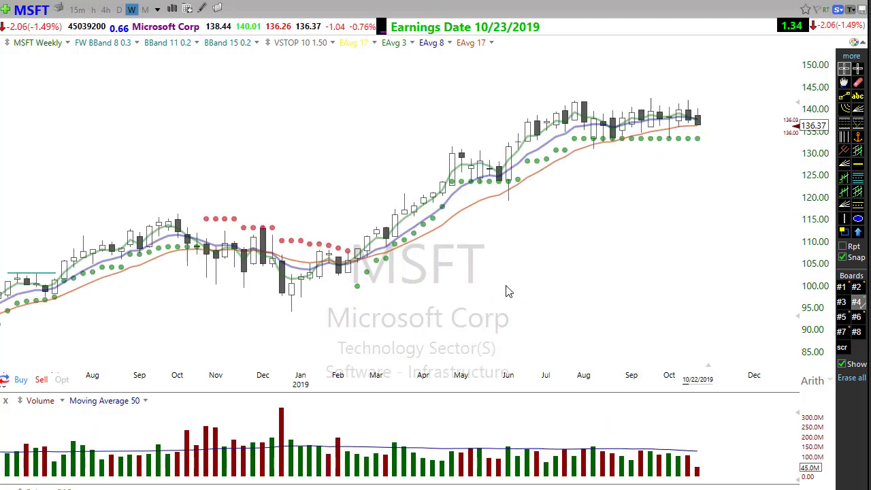
scroll(506, 292, down, 2)
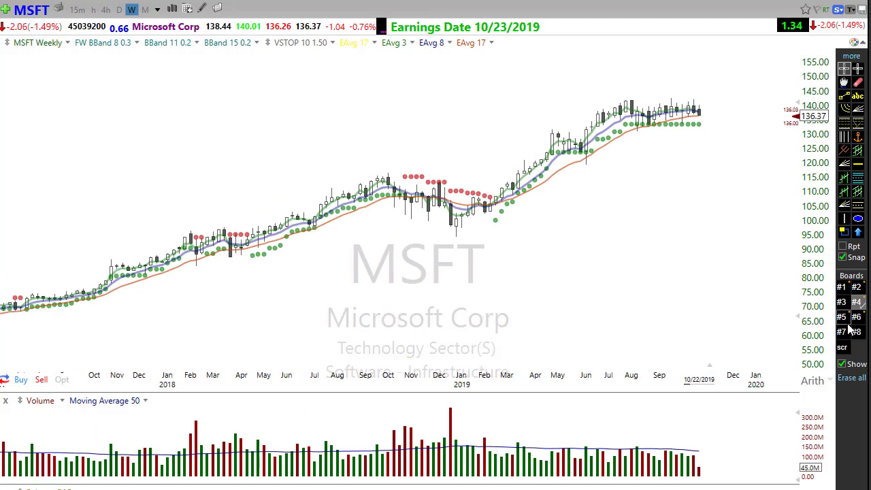
click(843, 331)
scroll(502, 326, down, 3)
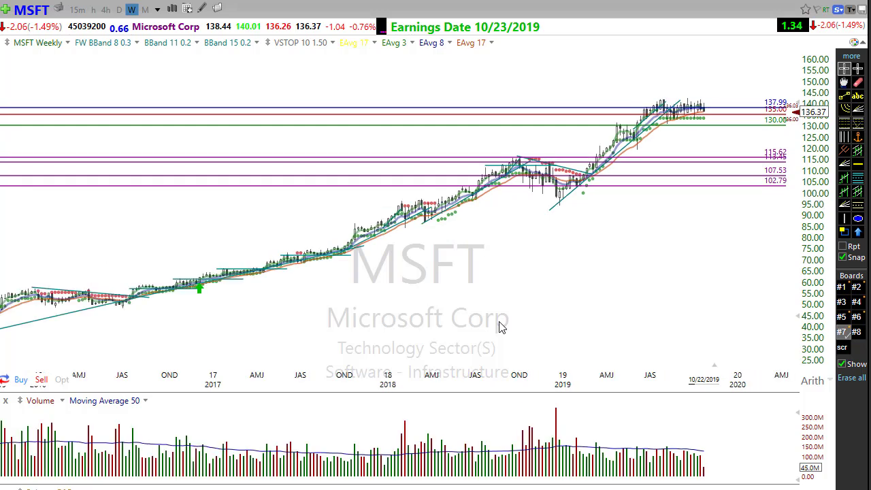
Step: Draw arrows on MSFT's weekly chart pointing to the green late-2016 marker and the summer 2017 consolidation
drag(199, 340, 199, 300)
drag(312, 362, 316, 257)
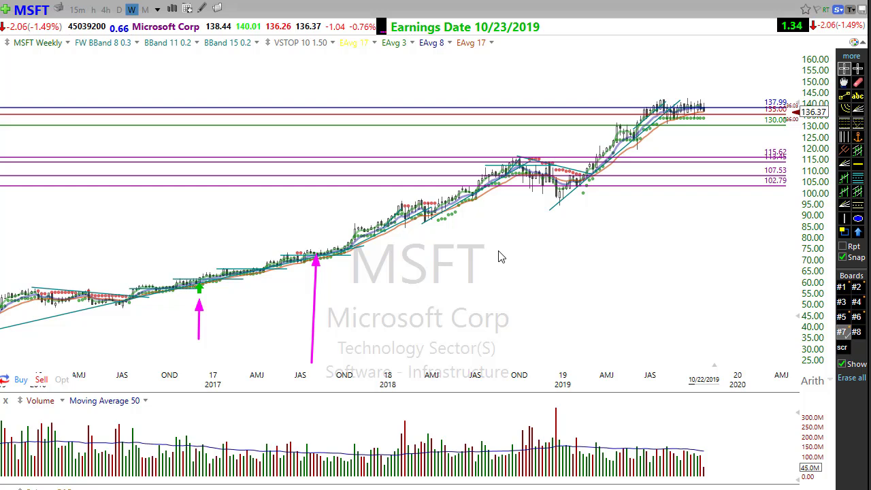
Step: Clear the arrows from MSFT's weekly chart and review its advance from late 2016 to October 2019
key(Escape)
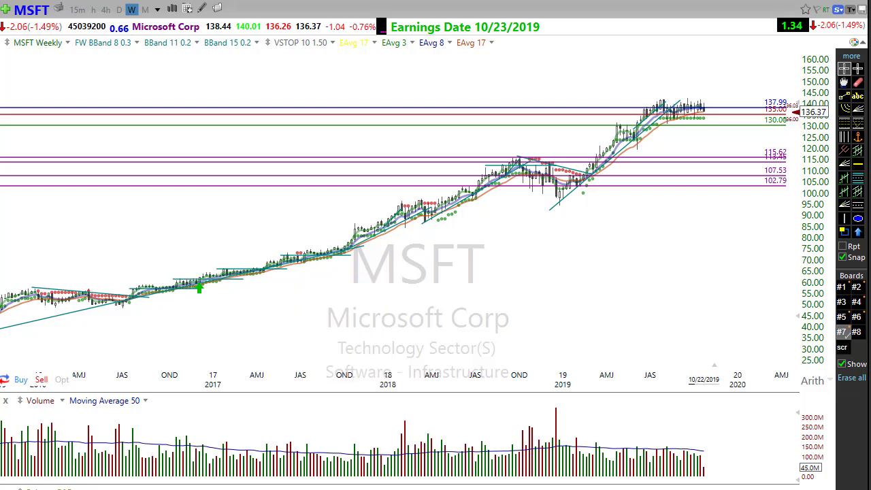
drag(230, 330, 204, 289)
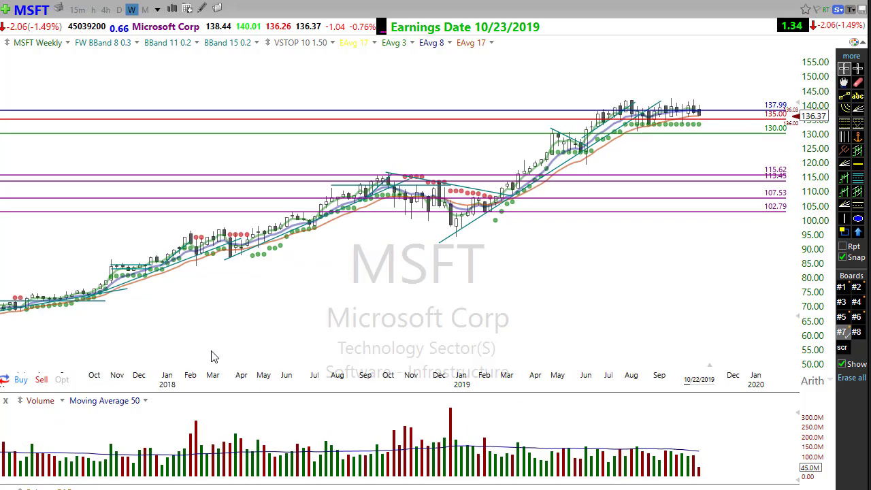
scroll(211, 357, up, 2)
scroll(277, 349, up, 2)
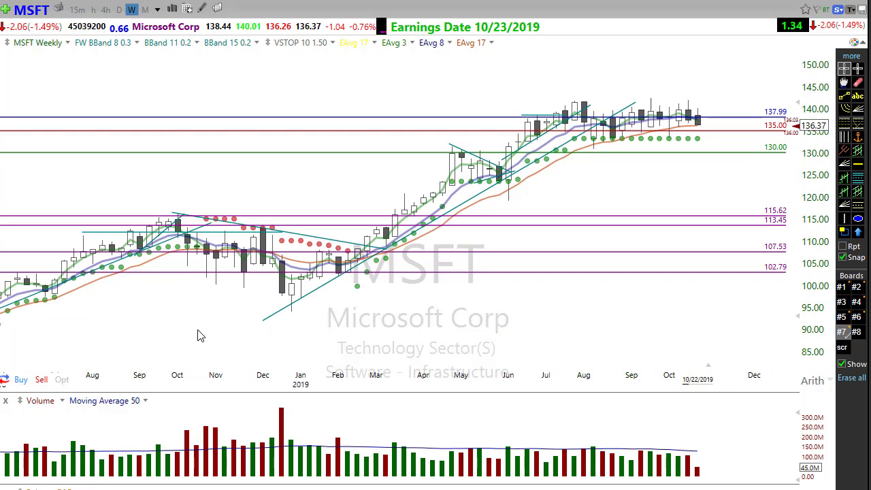
scroll(219, 334, down, 3)
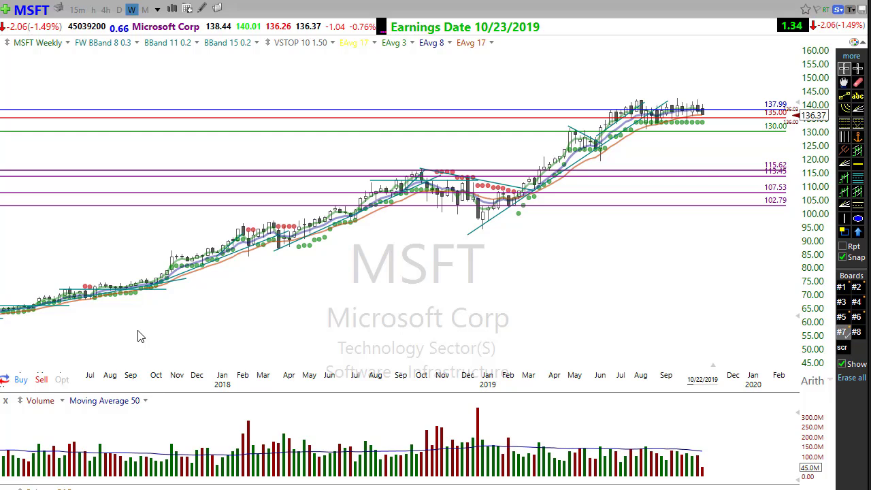
scroll(129, 333, down, 2)
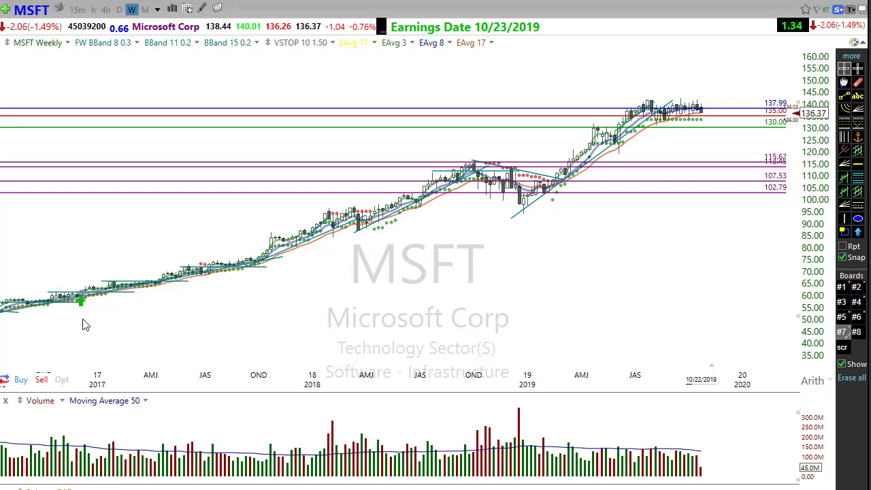
Step: Annotate MSFT's chart in green with 9.00 under the late-2016 marker and 14.00 beside the underlined mid-2017 consolidation, and clear the annotations
drag(85, 316, 106, 334)
key(Escape)
mouse_move(89, 310)
mouse_down()
mouse_move(80, 343)
mouse_move(127, 334)
mouse_move(123, 321)
mouse_up()
drag(146, 318, 145, 318)
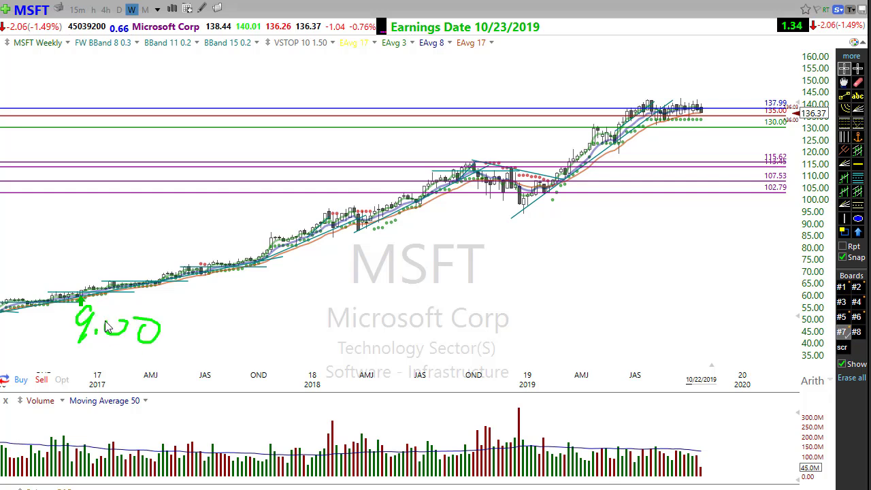
drag(180, 268, 233, 274)
mouse_move(259, 275)
mouse_down()
mouse_move(258, 289)
mouse_move(287, 296)
mouse_move(348, 291)
mouse_up()
click(290, 292)
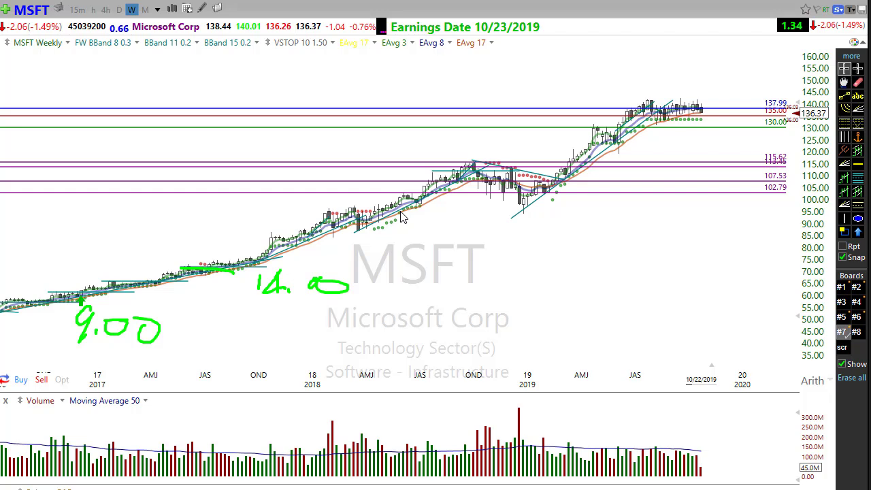
key(Escape)
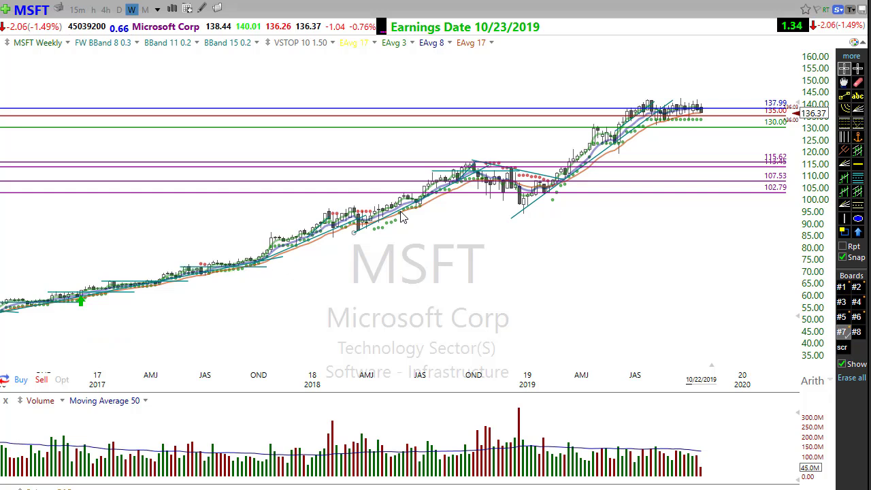
Step: Inspect MSFT's 2018–2019 price action up close and switch the weekly chart to T
mouse_move(401, 216)
scroll(447, 291, up, 5)
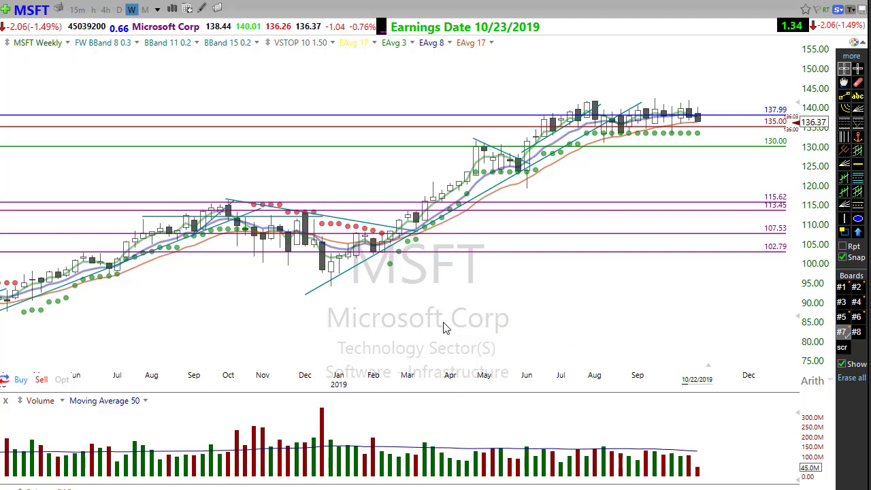
text(t)
key(Return)
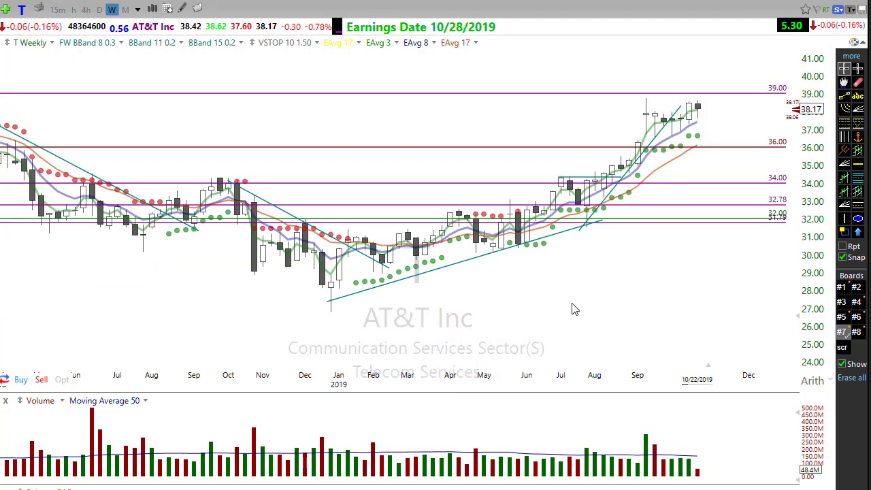
Step: Display drawing board #4 on T's weekly chart, mark the September–October consolidation with a horizontal arrow and clear the arrow
scroll(245, 109, up, 2)
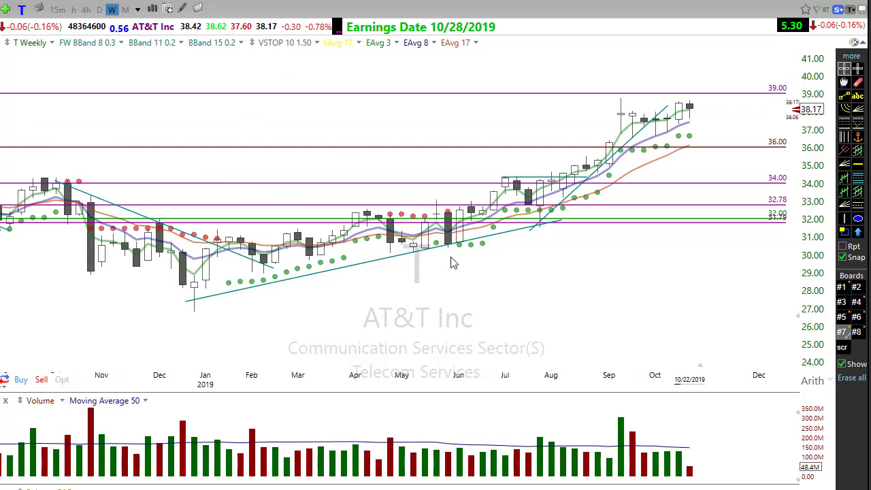
click(855, 301)
scroll(657, 342, up, 1)
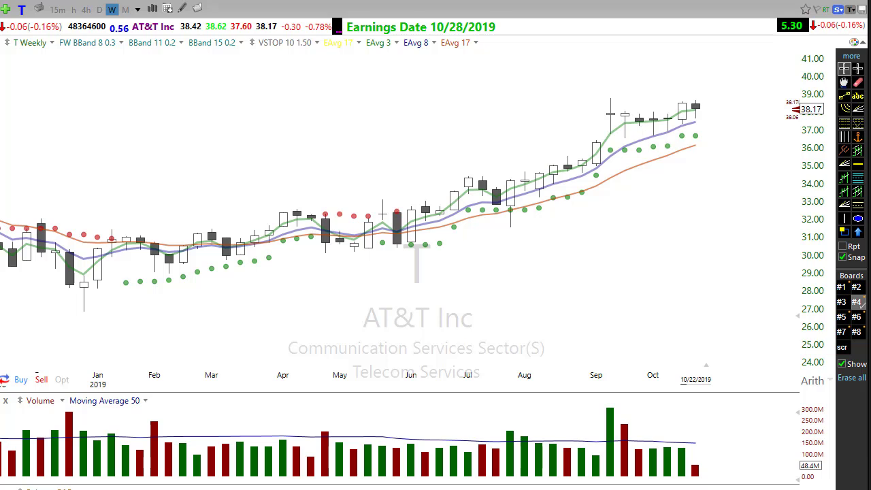
mouse_move(603, 114)
mouse_down()
mouse_move(689, 103)
mouse_move(725, 120)
mouse_up()
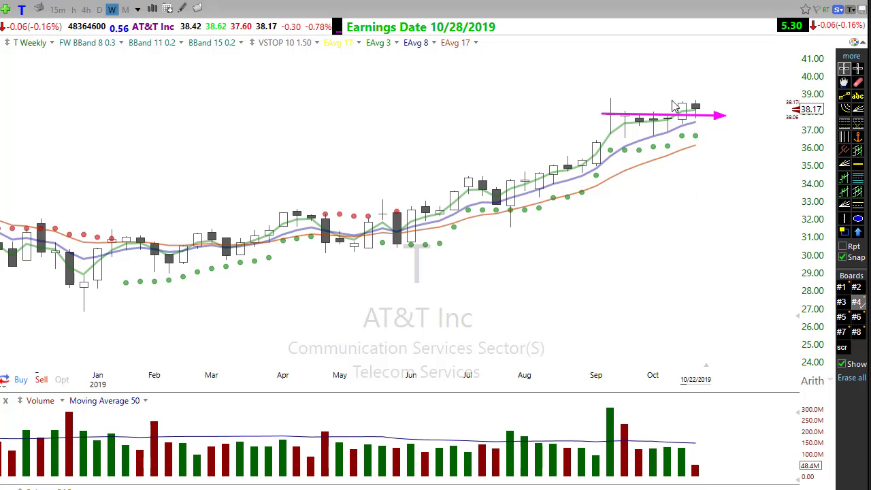
key(ctrl+z)
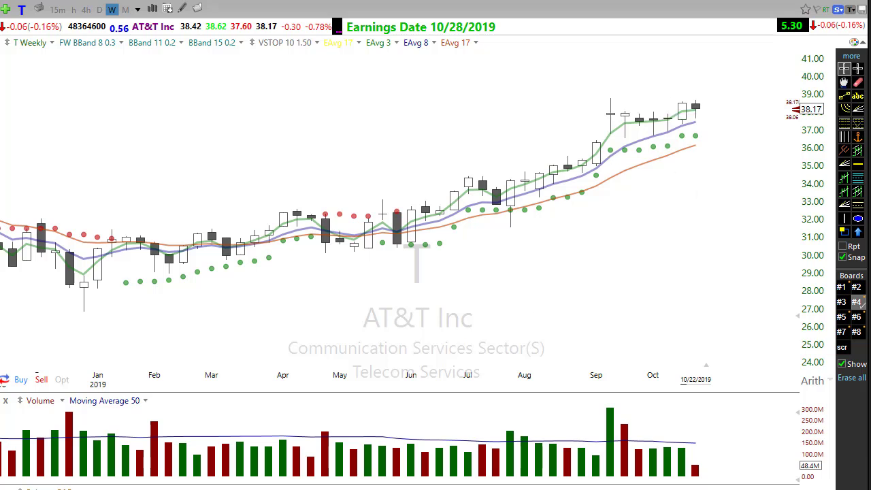
Step: Switch to the thinkorswim trading platform and load the option chain for T
key(alt+Tab)
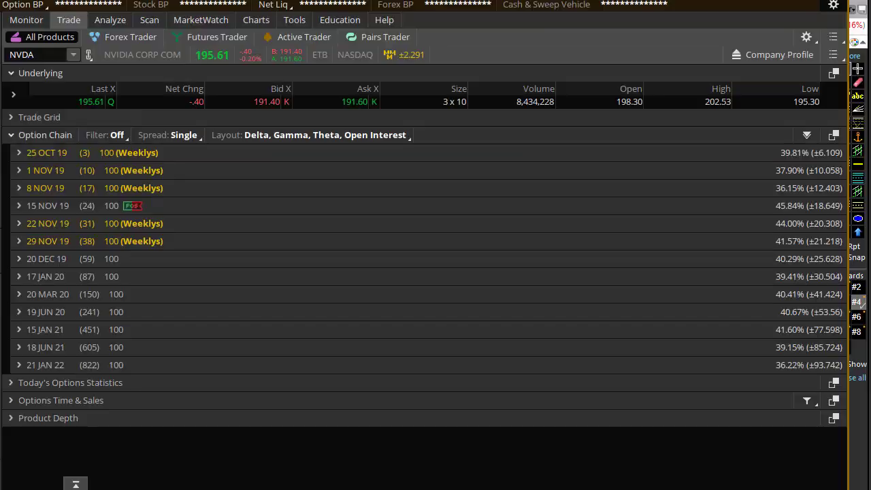
click(30, 54)
text(T)
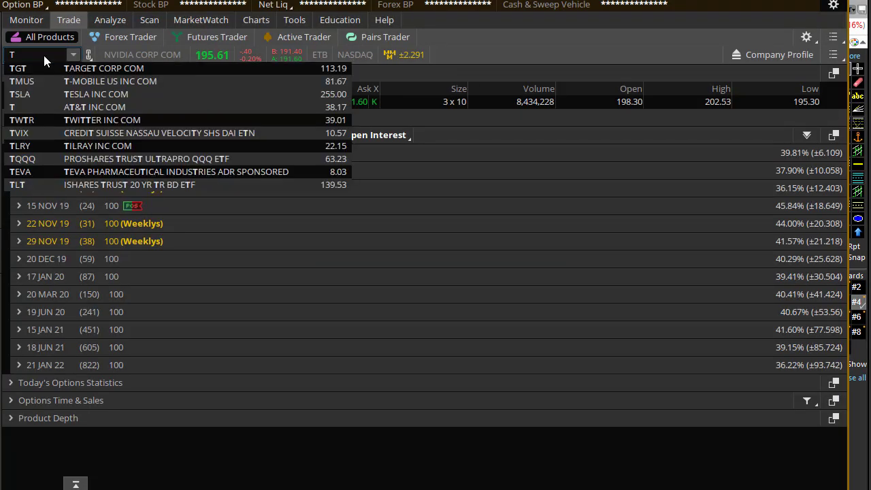
key(Return)
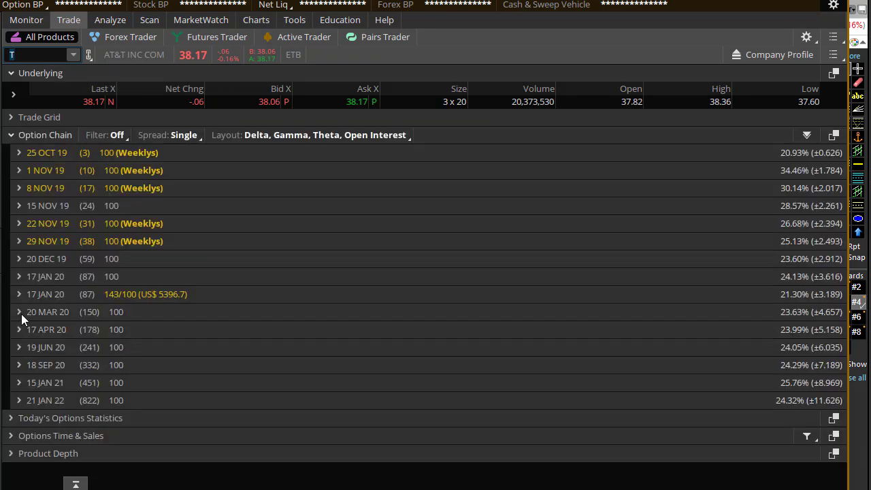
Step: Examine the 15 JAN 21 and 19 JUN 20 call options in T's option chain, and collapse the June expiration
click(19, 382)
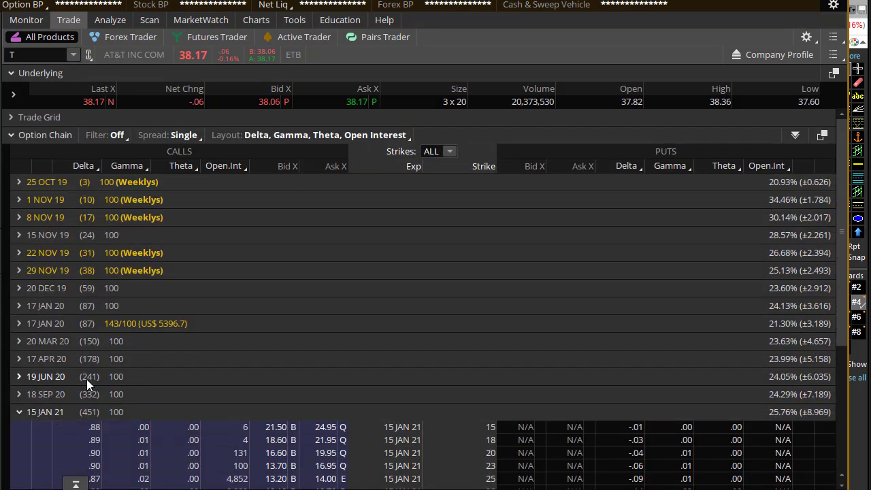
scroll(291, 405, down, 5)
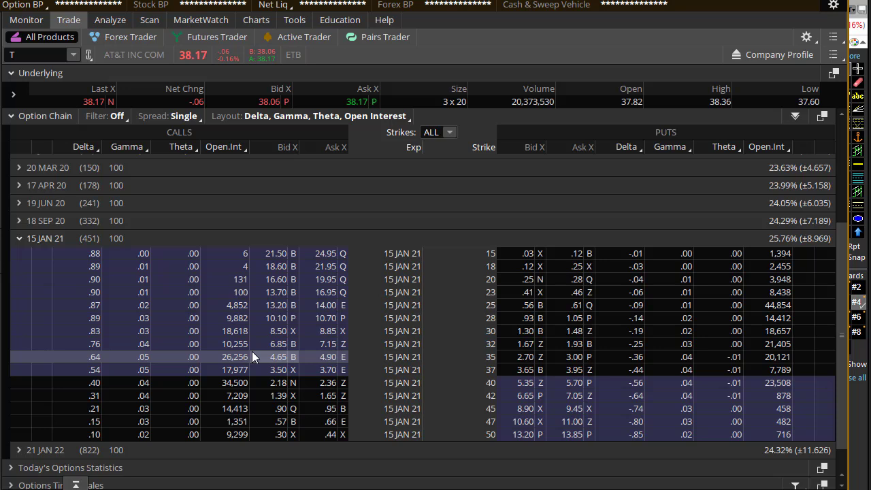
click(21, 204)
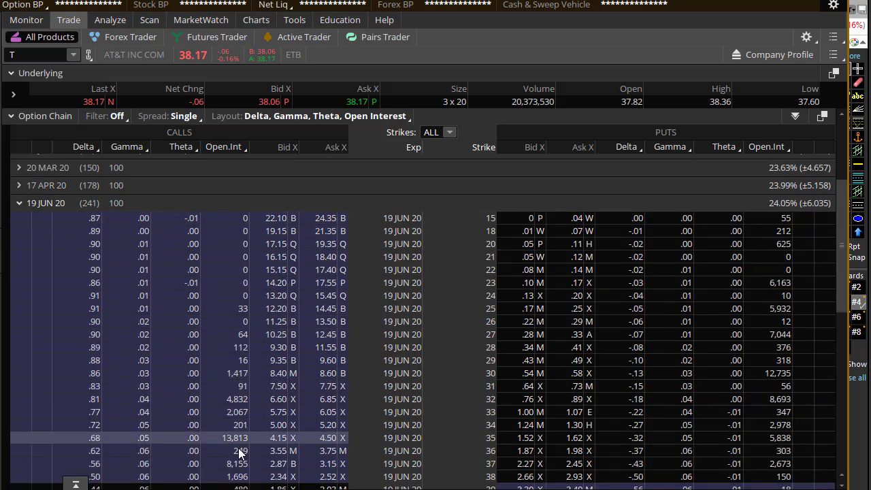
scroll(235, 446, down, 3)
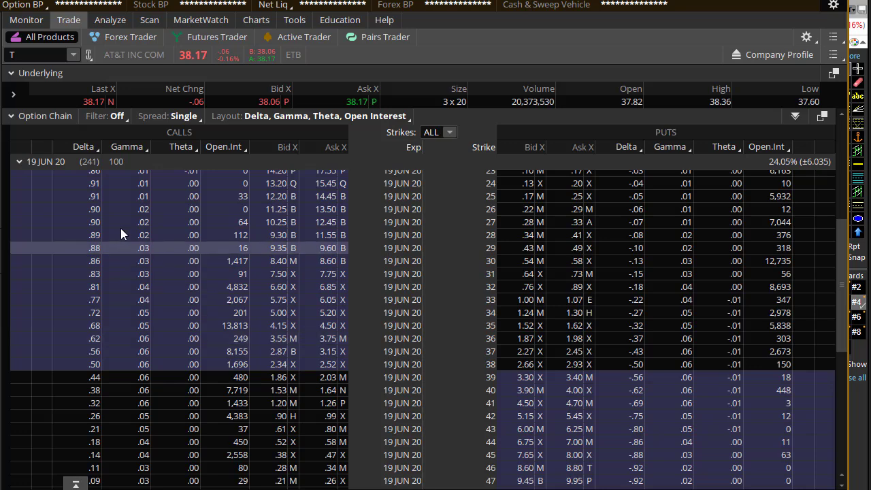
click(18, 162)
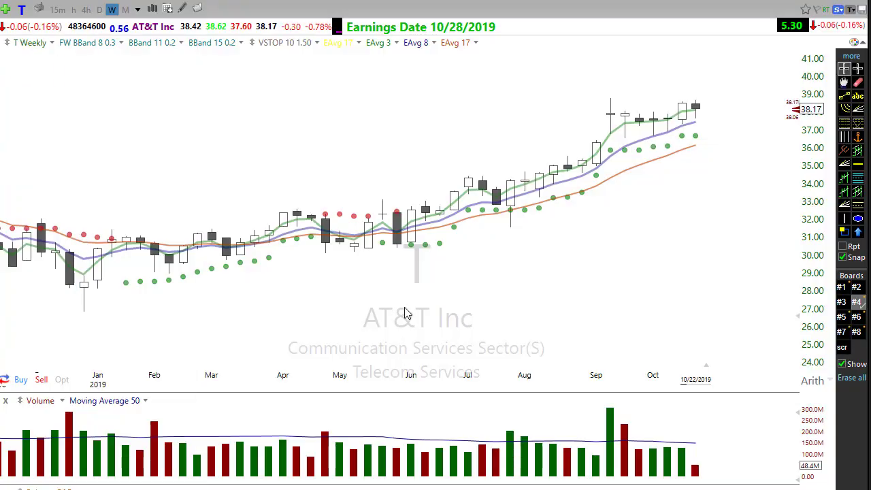
Step: Review T's weekly trend, switch the weekly chart to XOM and examine its price history back to 2013
scroll(476, 238, down, 2)
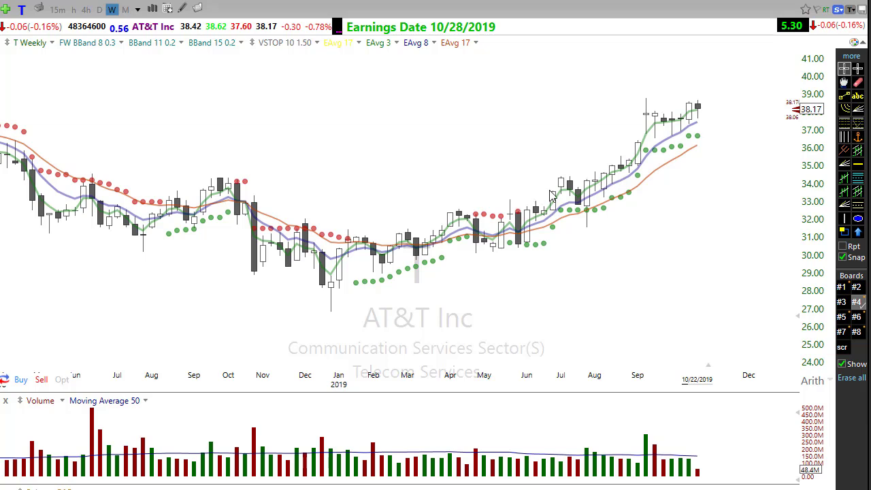
scroll(542, 196, up, 2)
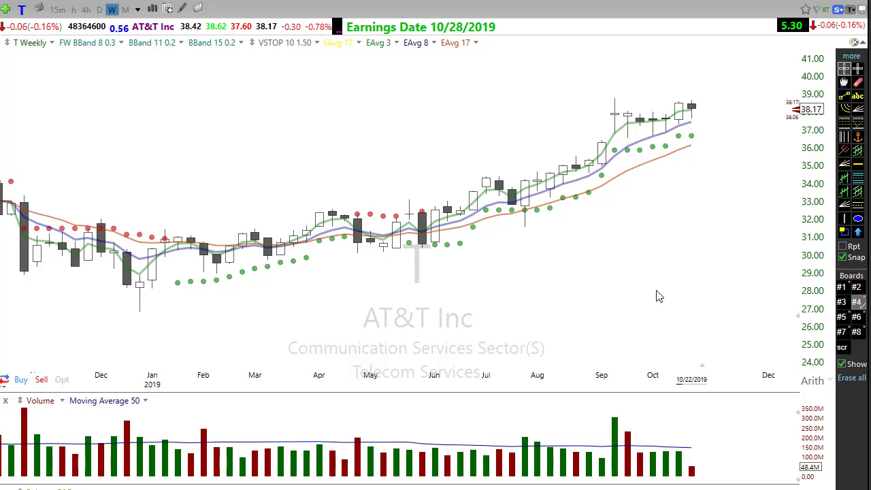
text(XOM)
key(Return)
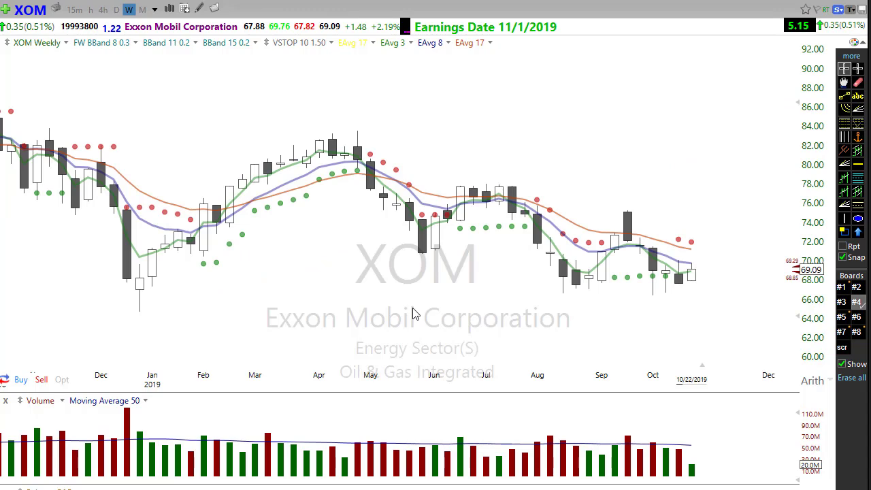
scroll(413, 313, down, 5)
scroll(457, 357, down, 3)
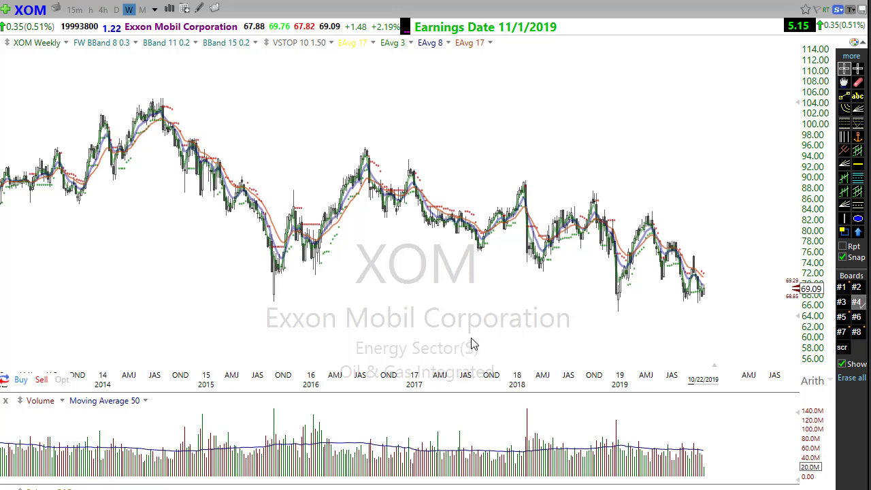
scroll(451, 328, up, 5)
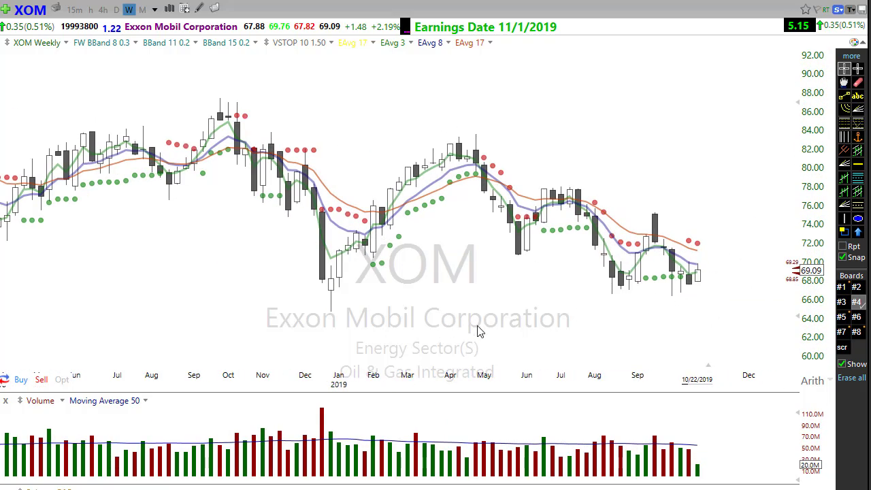
scroll(123, 319, down, 5)
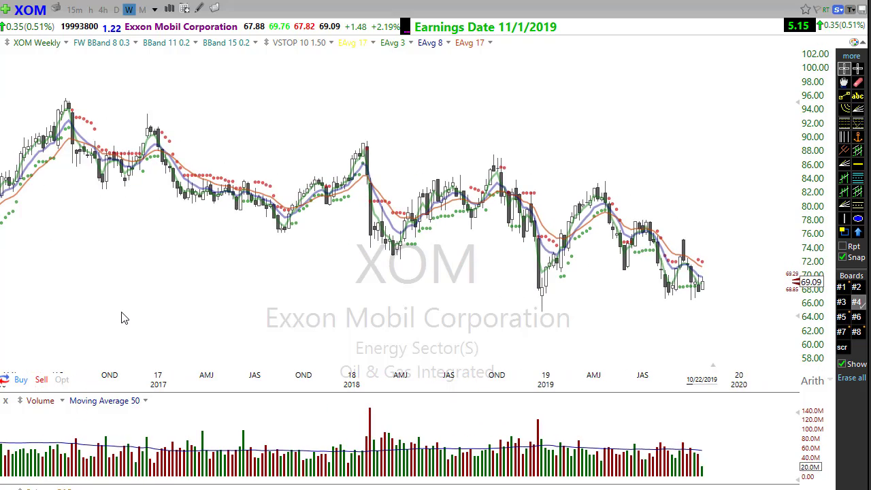
Step: Switch the weekly chart to MMM and examine its long-term trend against the averages and volatility stops back to 2014
text(mmm)
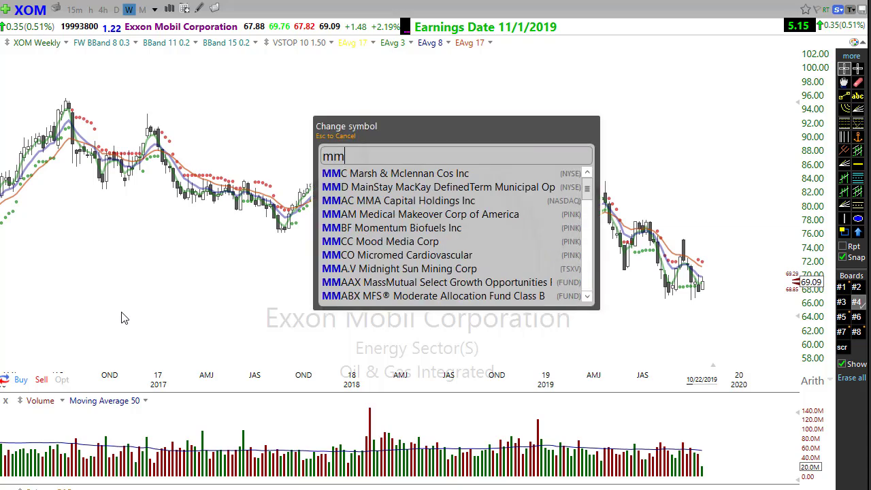
key(Return)
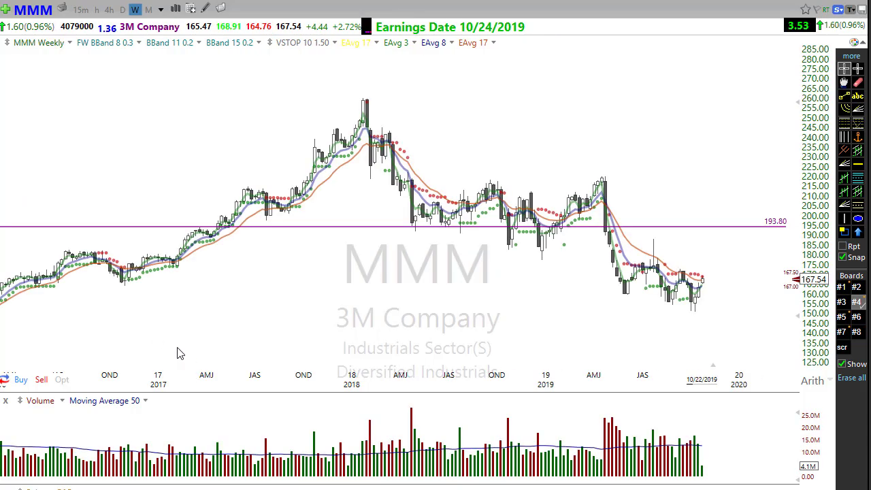
scroll(256, 293, up, 3)
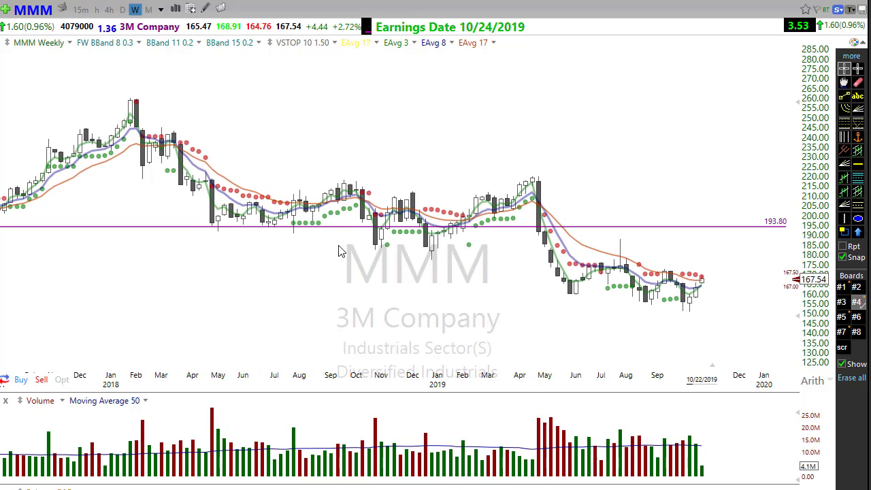
scroll(238, 289, down, 3)
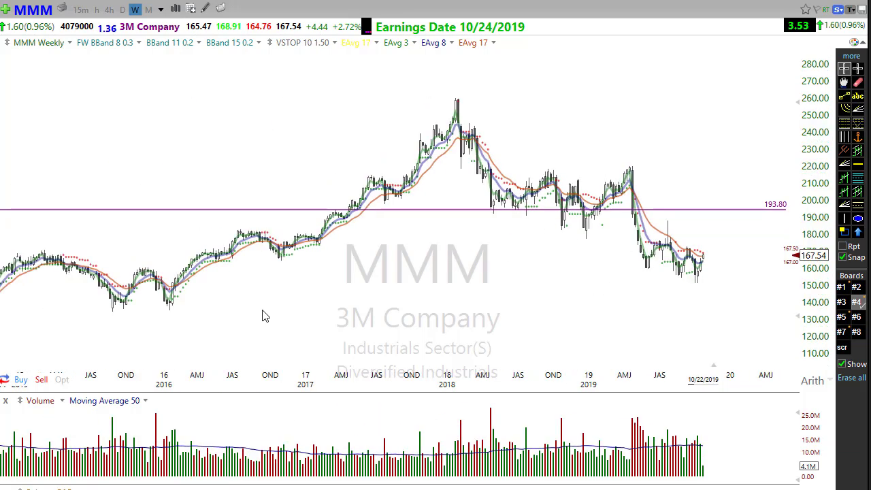
scroll(265, 315, down, 2)
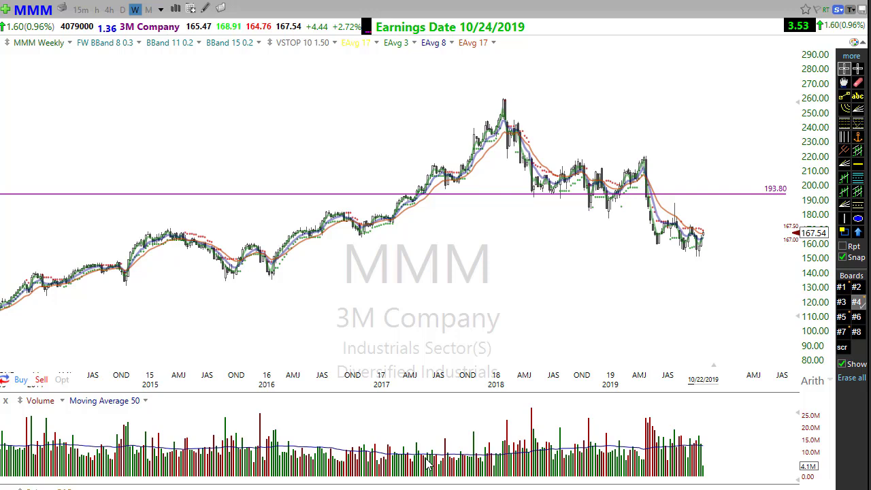
scroll(428, 462, up, 2)
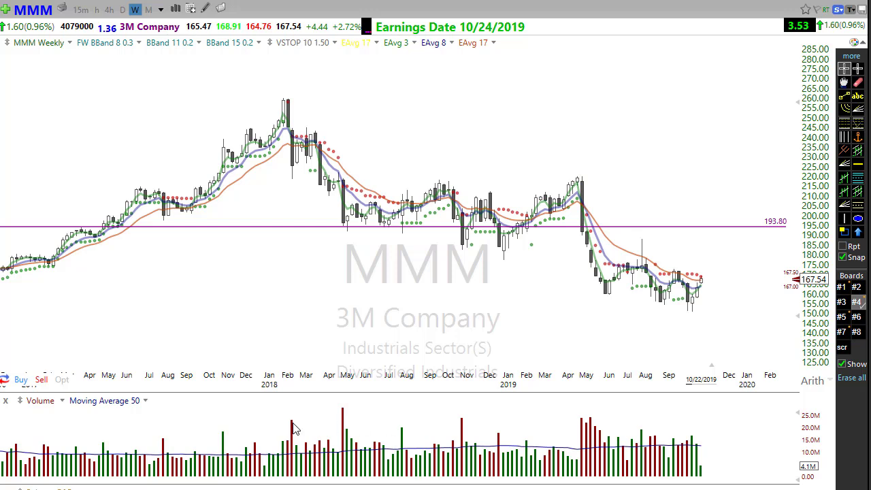
scroll(294, 429, up, 1)
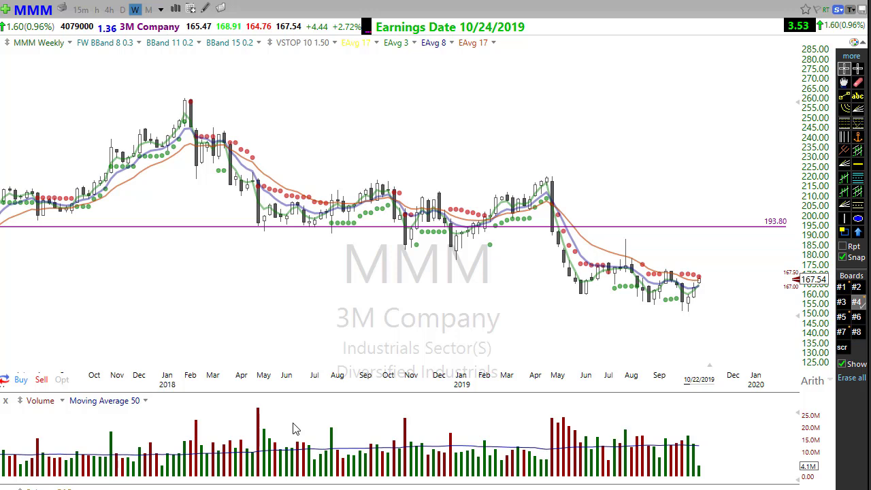
Step: Switch the weekly chart to SQ and examine its trend against the averages and volatility stops back to 2017
text(SQ)
key(Return)
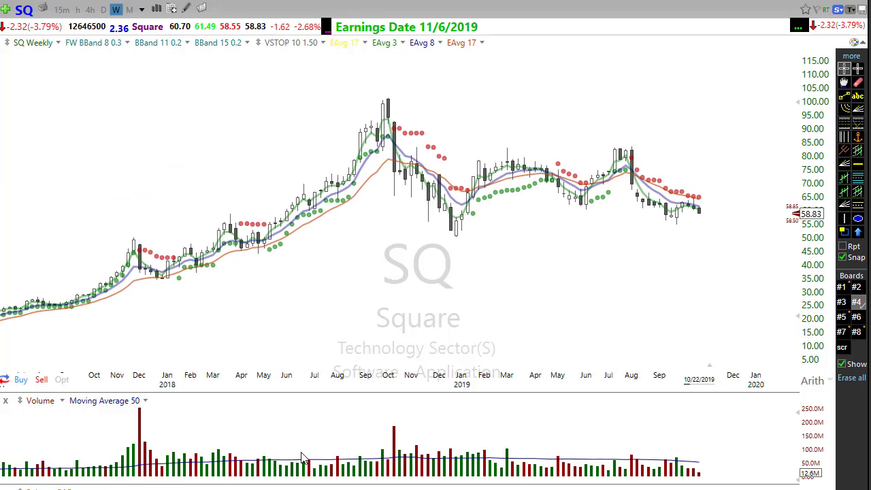
scroll(410, 435, up, 2)
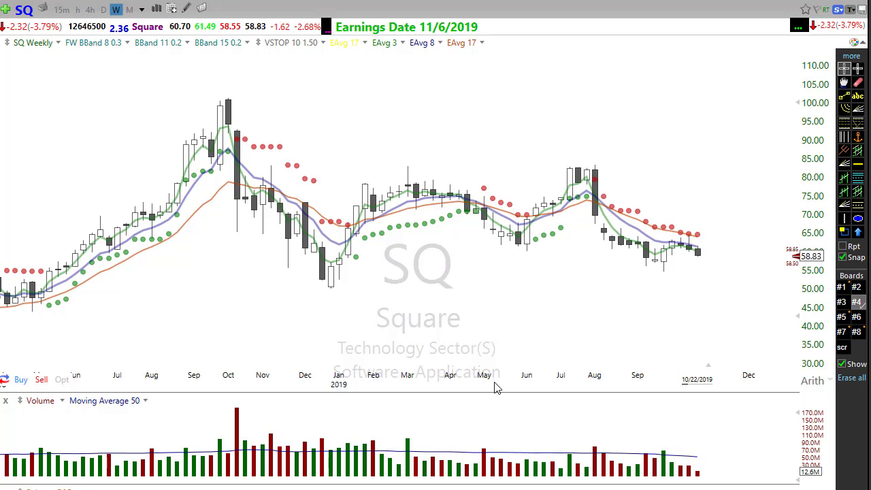
scroll(173, 308, down, 2)
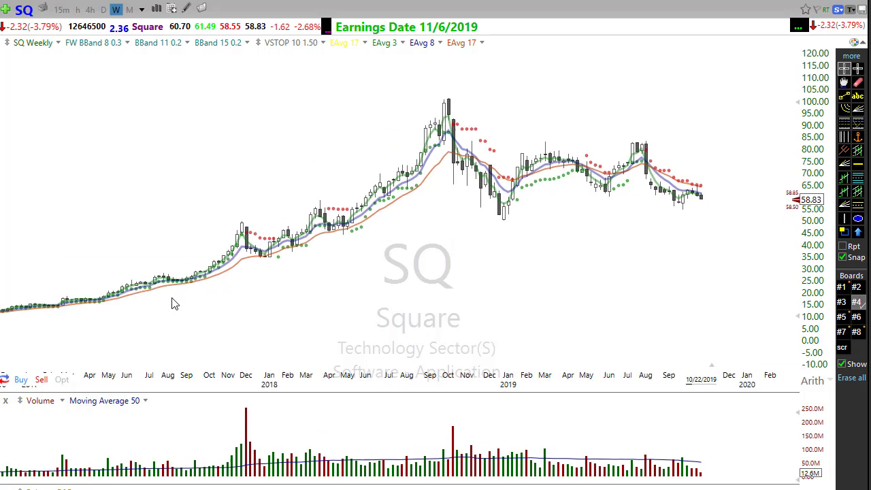
scroll(174, 310, down, 1)
scroll(177, 314, up, 4)
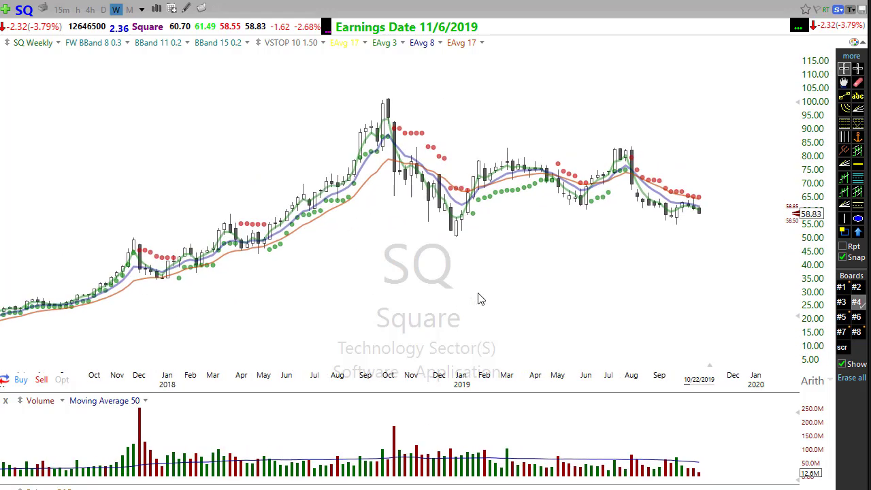
scroll(477, 296, up, 2)
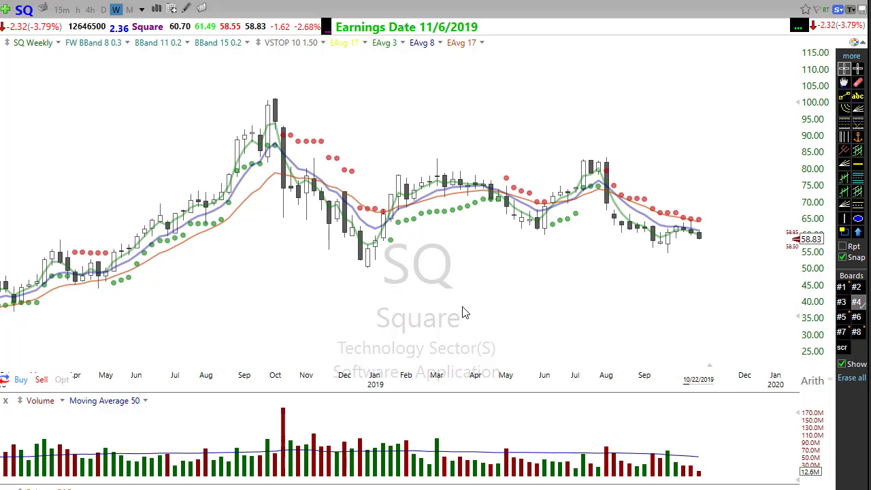
Step: Switch the weekly chart to MSFT and examine its long-term price history back to before 2006
text(msft)
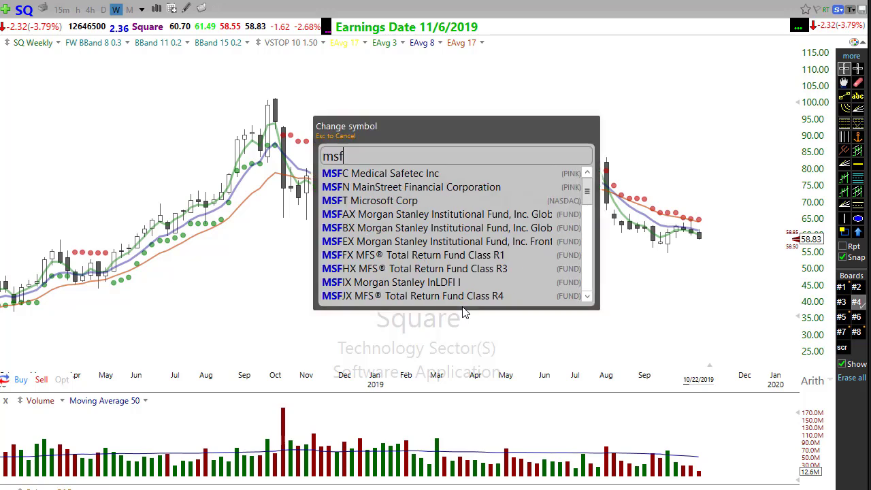
key(Return)
scroll(334, 266, down, 10)
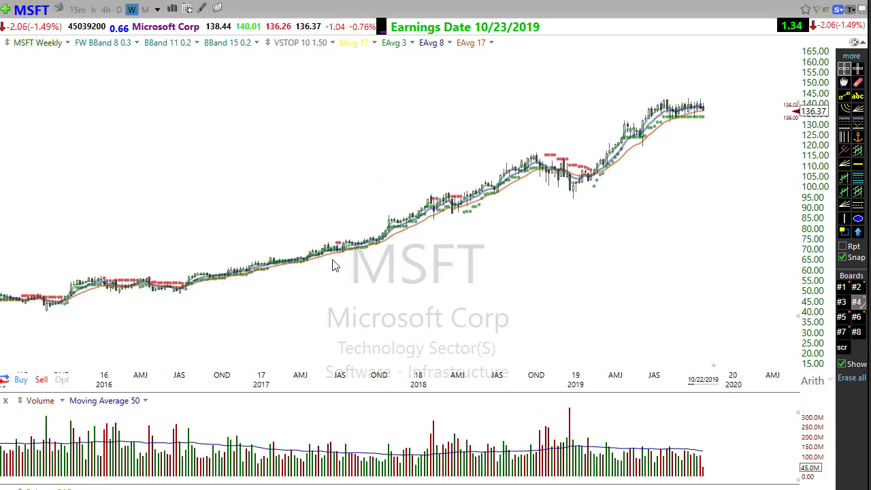
scroll(333, 265, down, 2)
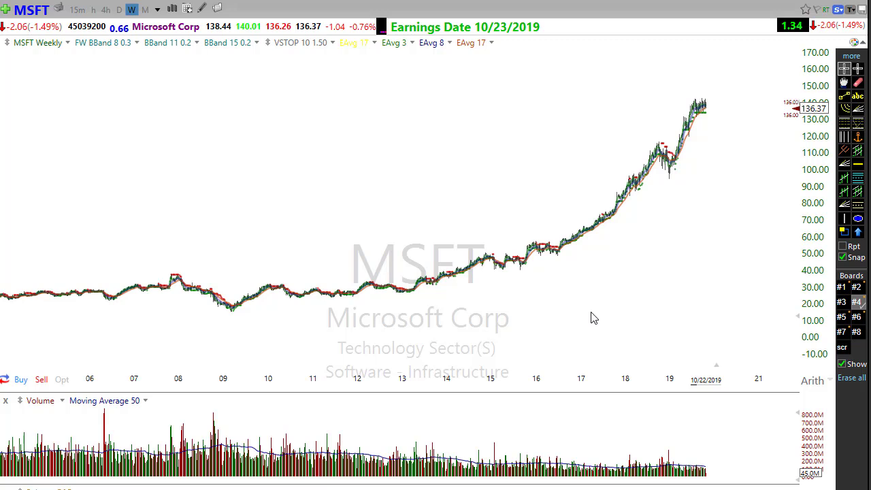
scroll(608, 307, up, 4)
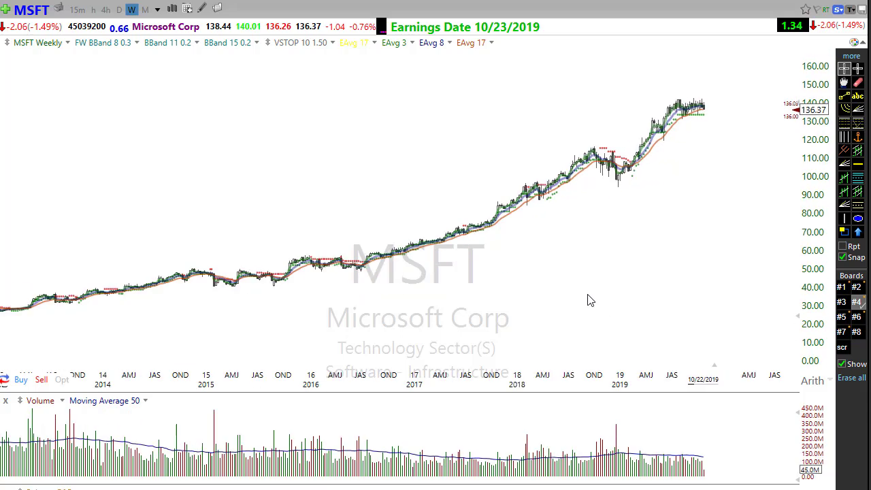
Step: Switch the weekly chart to LLY and temporarily mark the multi-year resistance along the 89.15 line with a horizontal arrow
text(lly)
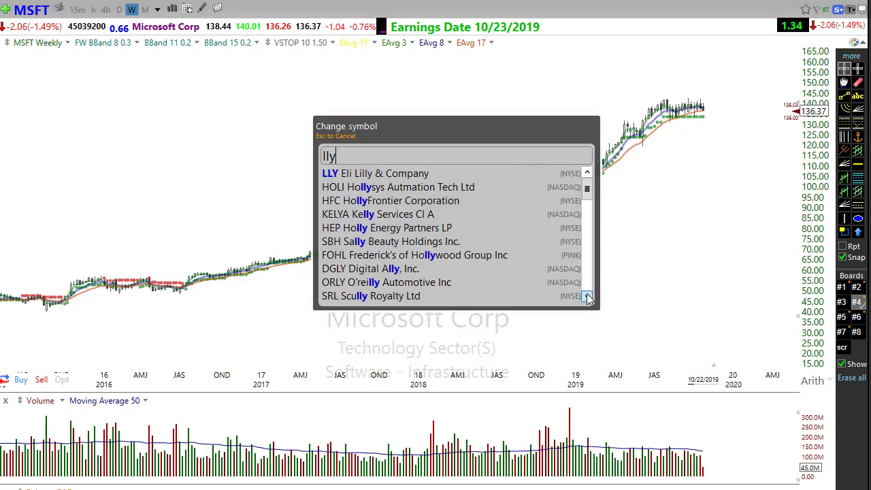
key(Return)
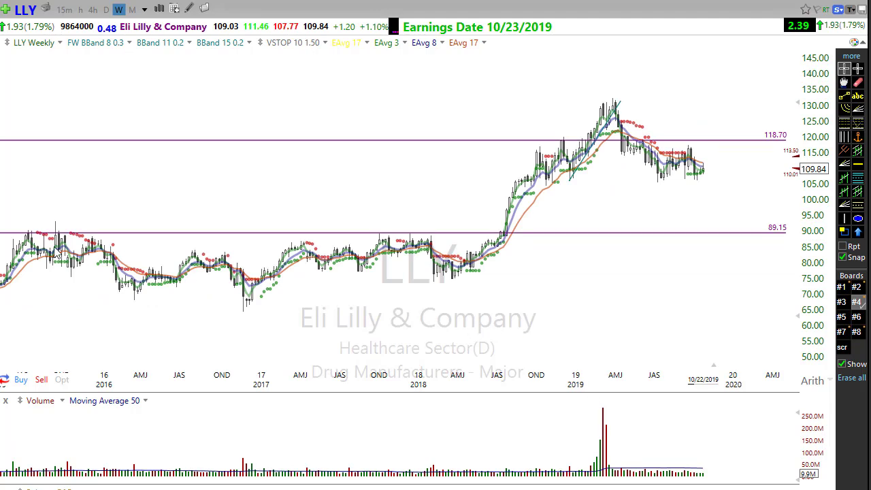
drag(24, 235, 128, 235)
drag(220, 242, 559, 236)
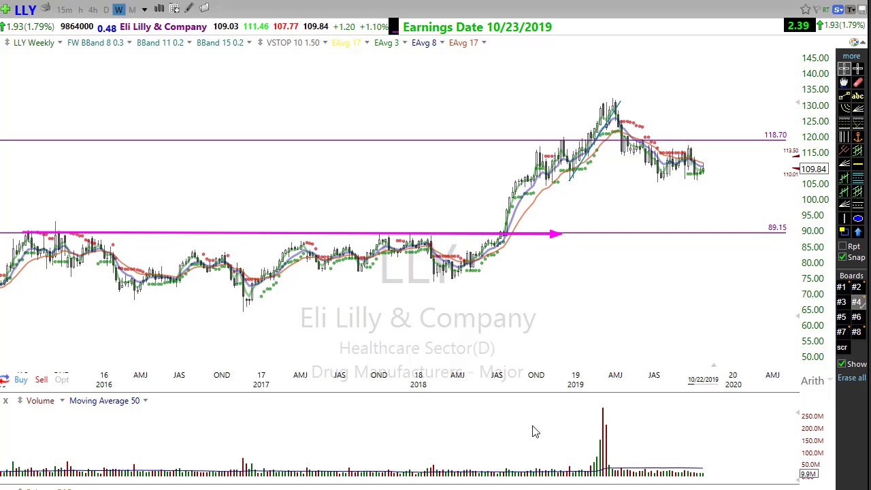
drag(478, 240, 542, 242)
key(Escape)
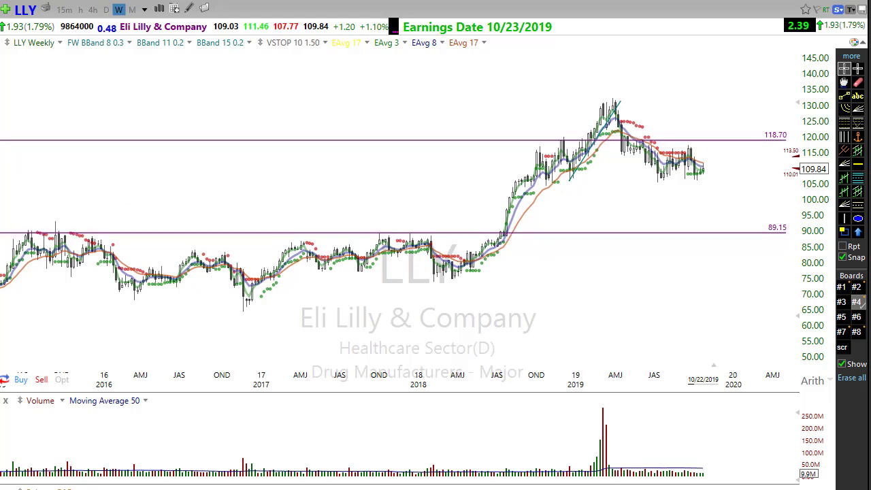
Step: Switch the weekly chart to ORLY and temporarily mark its 2019 consolidation with a horizontal resistance arrow and a rising support arrow
key(space)
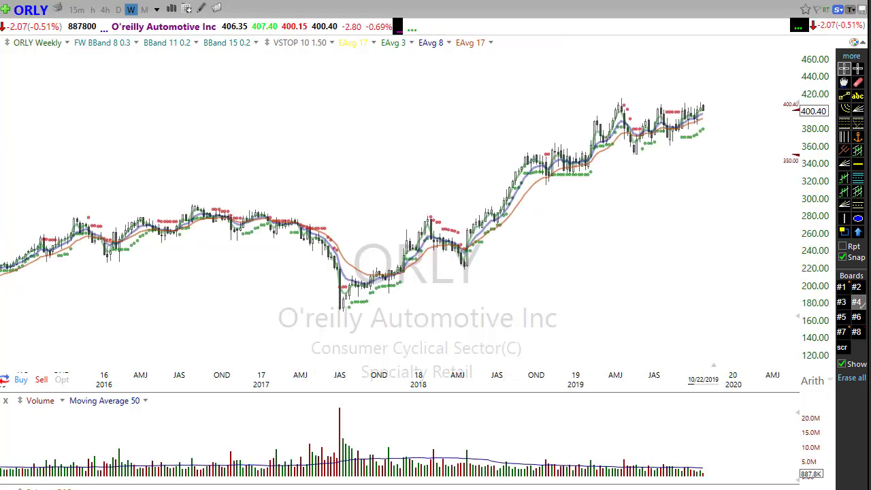
scroll(568, 258, up, 3)
scroll(568, 258, up, 1)
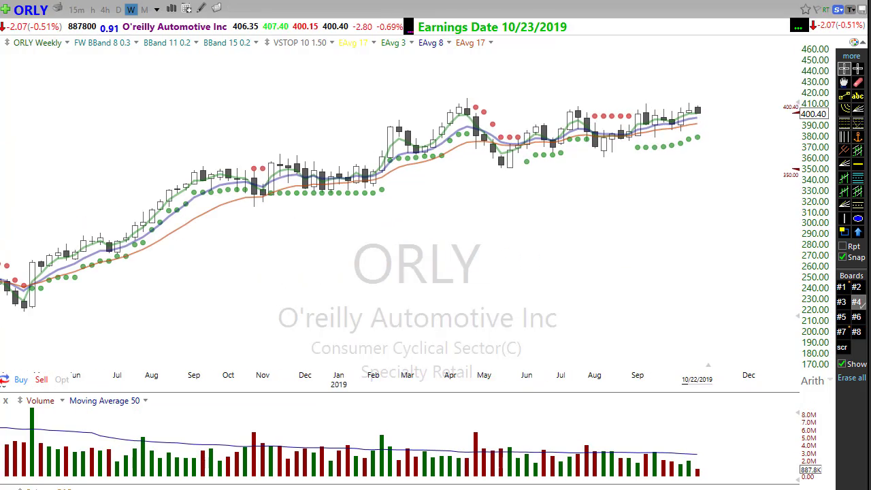
drag(453, 107, 760, 108)
drag(486, 178, 760, 112)
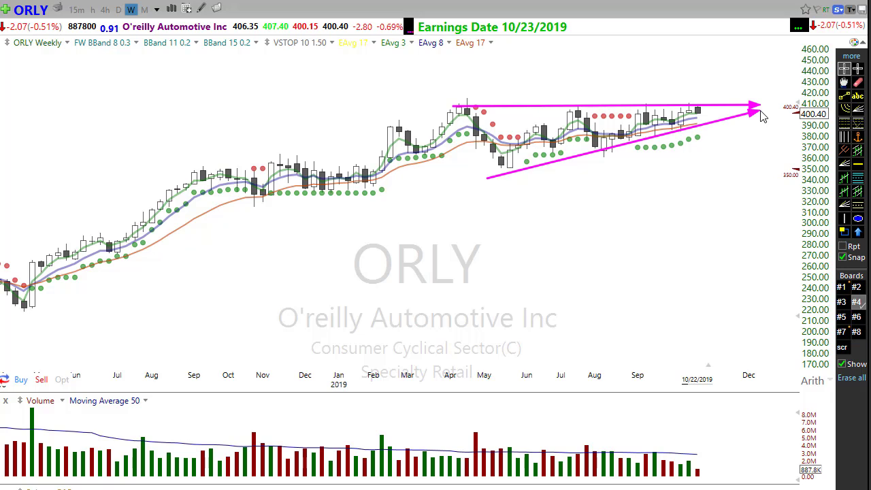
drag(696, 106, 707, 87)
key(Escape)
Step: Review ORLY's weekly trend back to 2017, compare it with the daily chart, and return to the weekly chart
scroll(542, 227, down, 2)
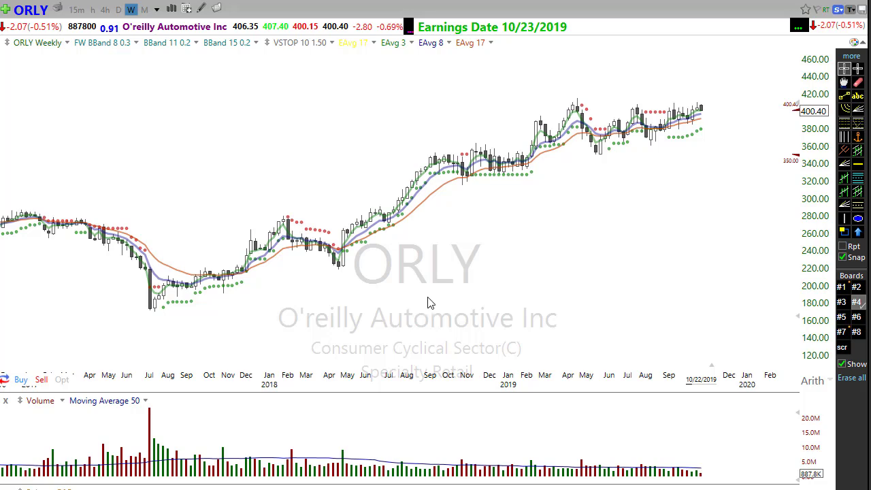
scroll(412, 301, up, 3)
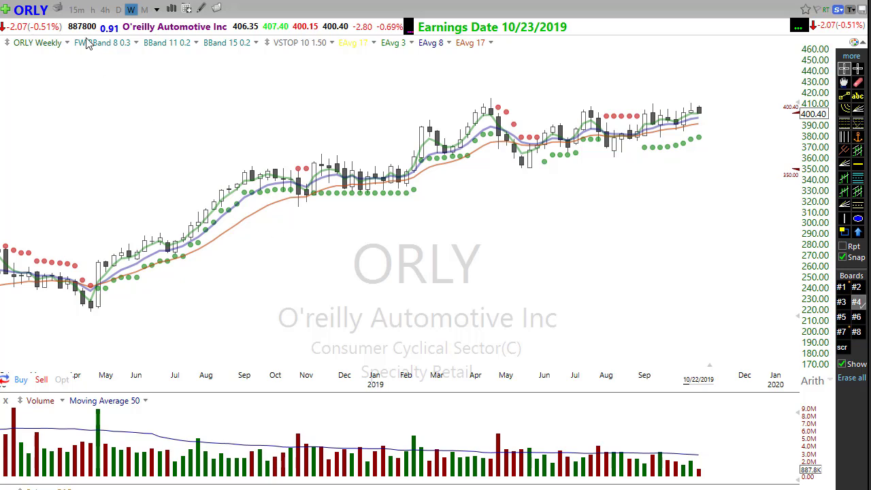
key(d)
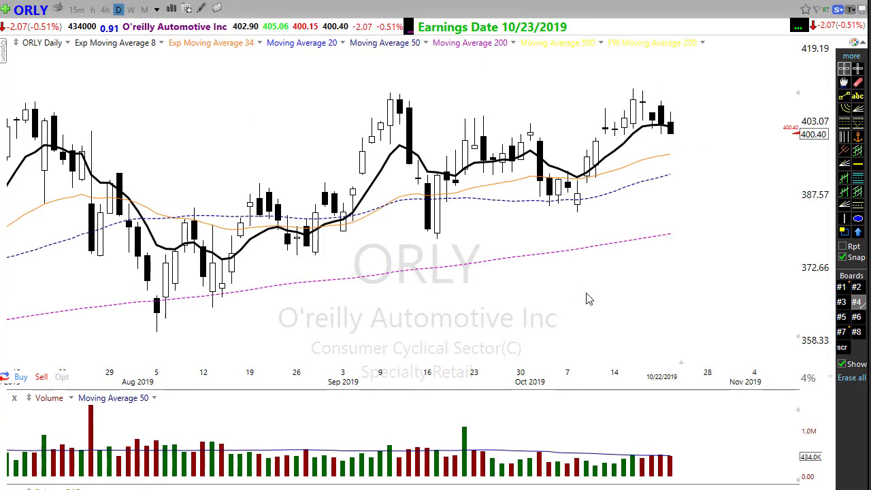
scroll(589, 299, down, 2)
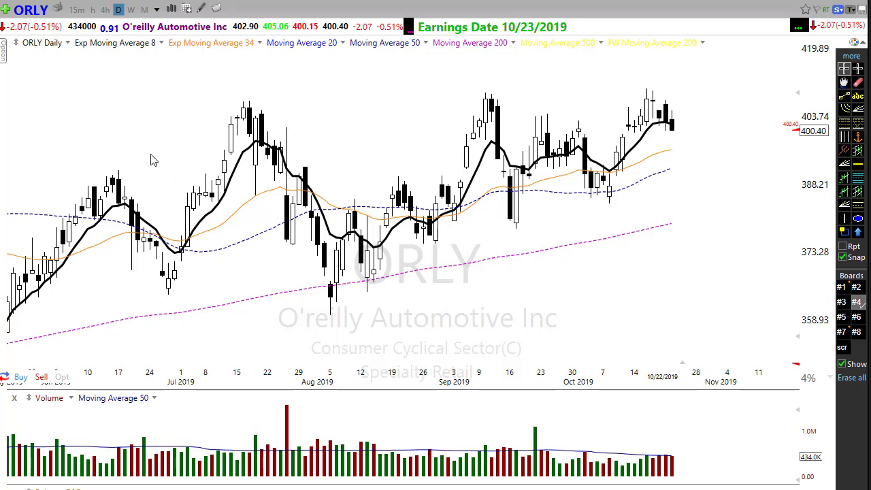
key(w)
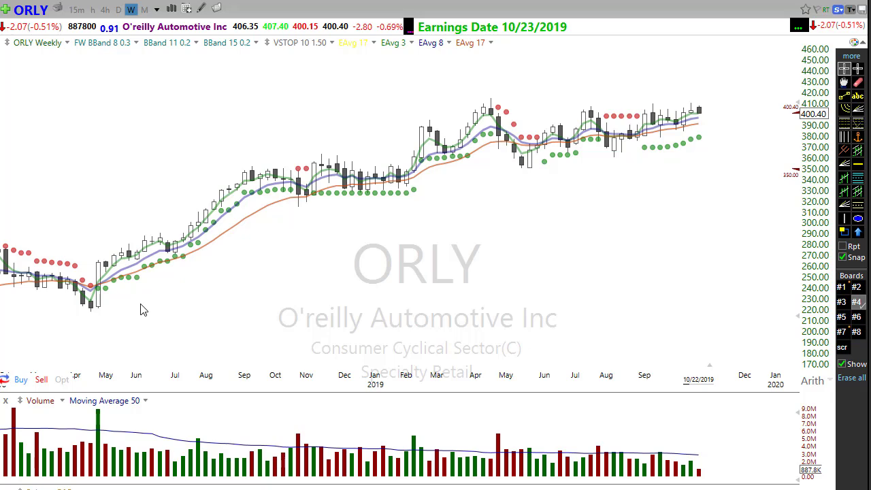
Step: Review the weekly chart of V and switch the chart to BDX
text(v)
key(Return)
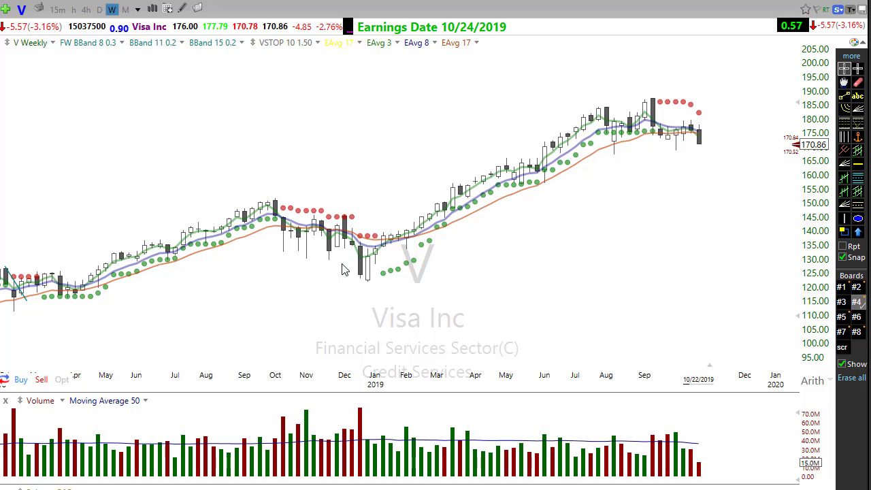
text(bdx)
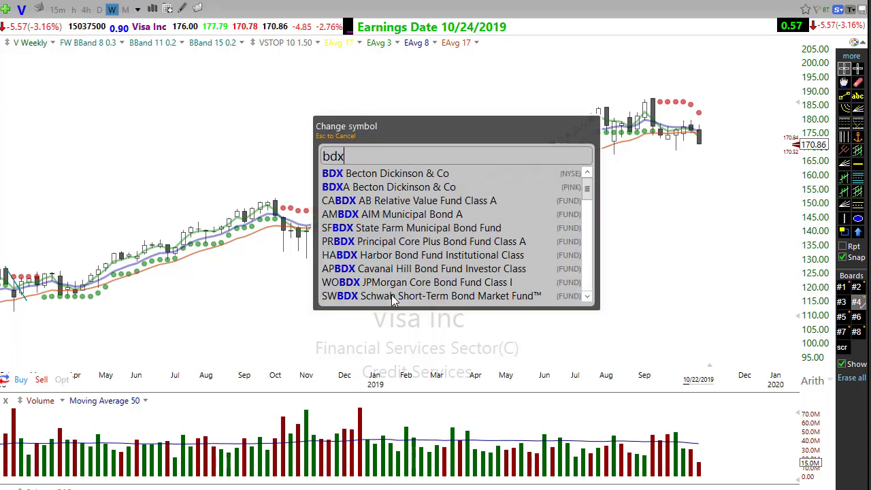
key(Return)
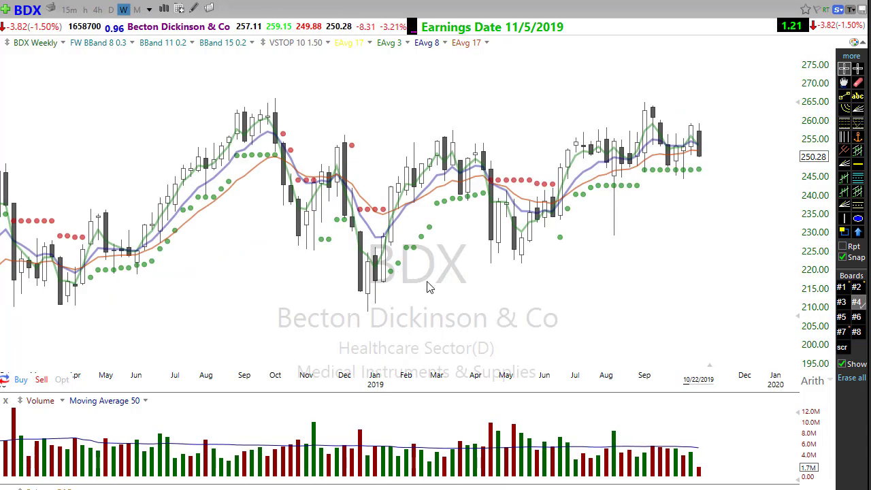
Step: Mark BDX's 2011–2013 sideways range, its rise through 2018 and the late-2018 drop with arrows on the long-term weekly chart
scroll(445, 266, down, 5)
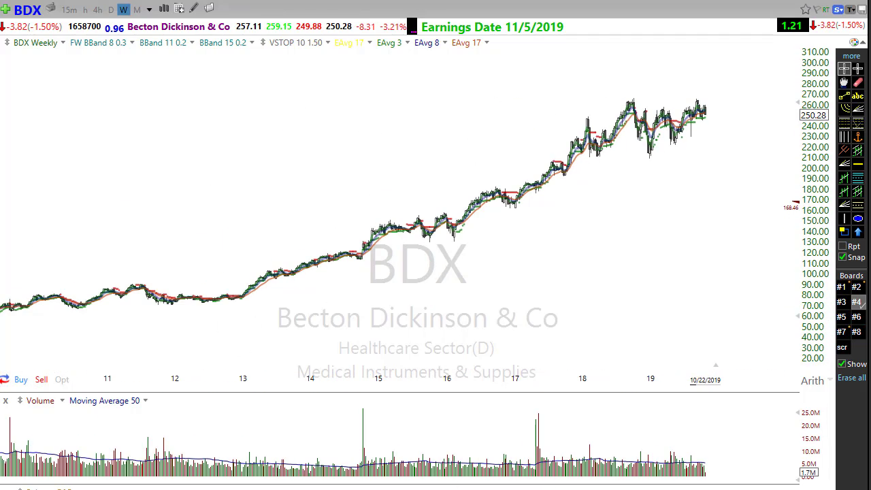
mouse_move(114, 288)
mouse_down()
mouse_move(272, 306)
mouse_move(630, 160)
mouse_move(639, 144)
mouse_up()
drag(638, 105, 640, 151)
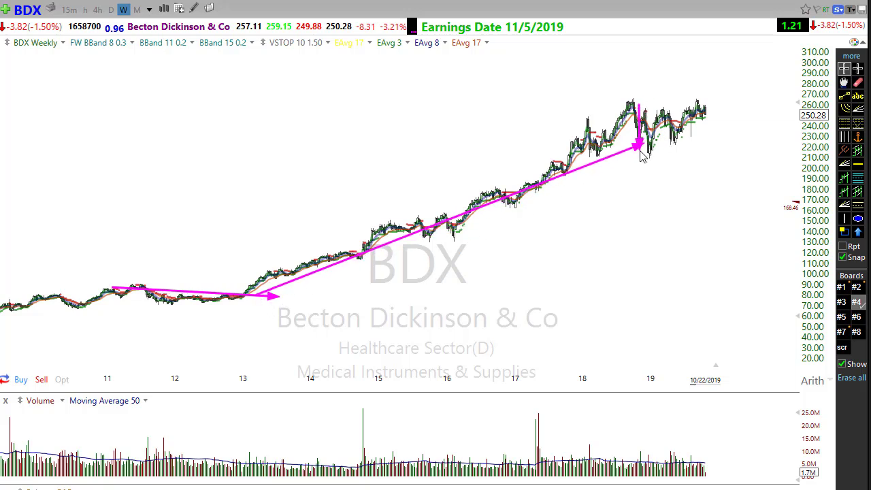